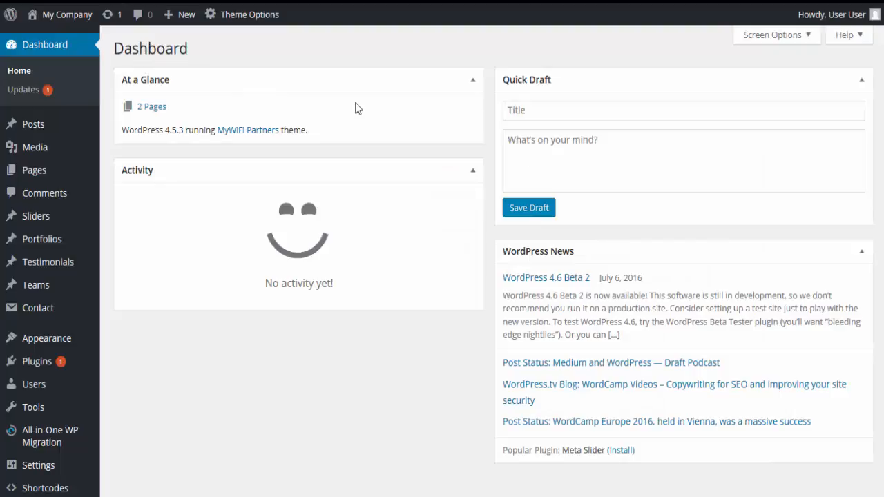
Highlight the WordPress version and theme line in At a Glance and collapse the Activity box.
{"action": "left_click_drag", "start_coordinate": [355, 135], "coordinate": [138, 142]}
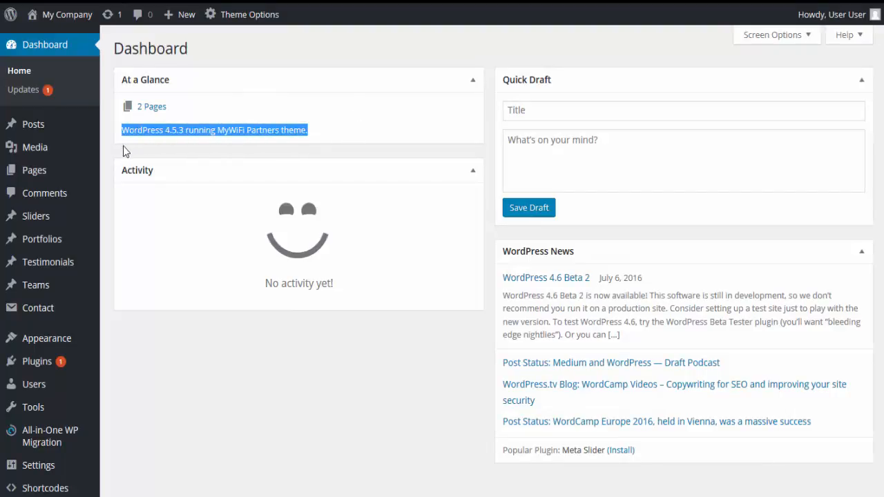
{"action": "left_click", "coordinate": [223, 164]}
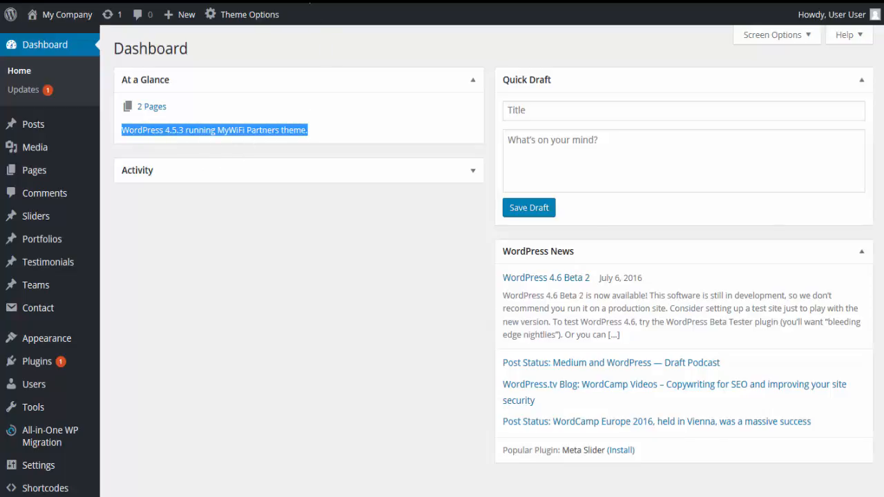
Open the company's live site in a separate browser tab and switch to it.
{"action": "mouse_move", "coordinate": [76, 26]}
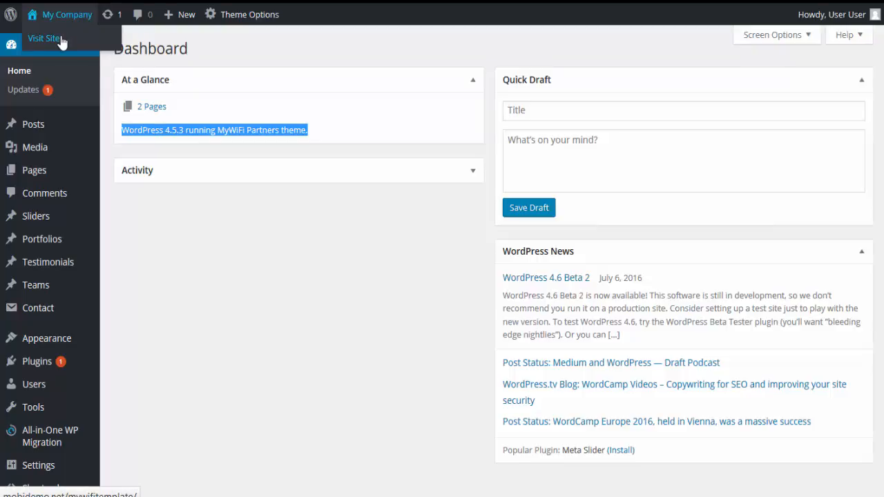
{"action": "right_click", "coordinate": [61, 43]}
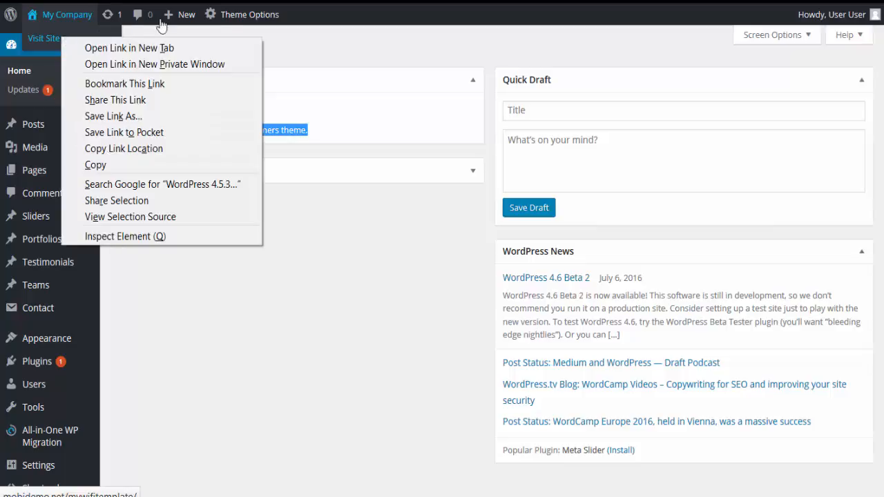
{"action": "key", "text": "Escape"}
{"action": "key", "text": "ctrl+Tab"}
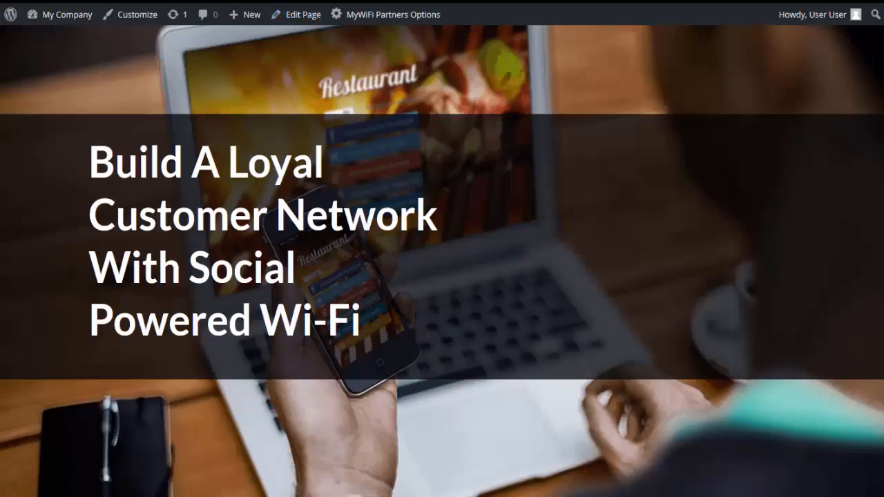
Review the live home page from the hero banner through features, benefits, how it works and pricing to the contact section.
{"action": "scroll", "coordinate": [442, 261], "scroll_direction": "down", "scroll_amount": 5}
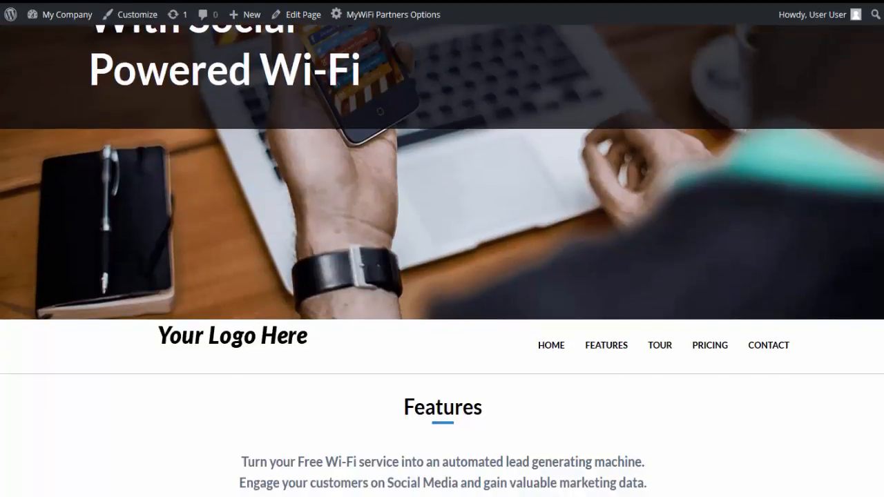
{"action": "scroll", "coordinate": [460, 103], "scroll_direction": "down", "scroll_amount": 1}
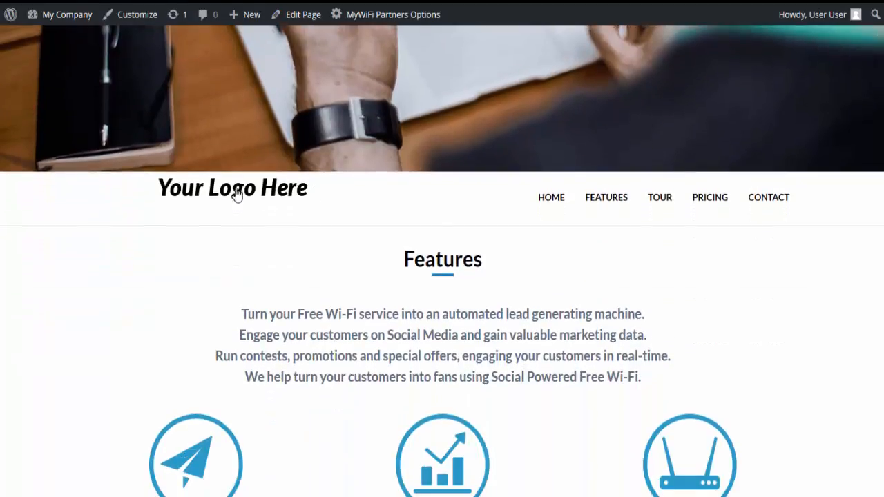
{"action": "scroll", "coordinate": [442, 261], "scroll_direction": "down", "scroll_amount": 10}
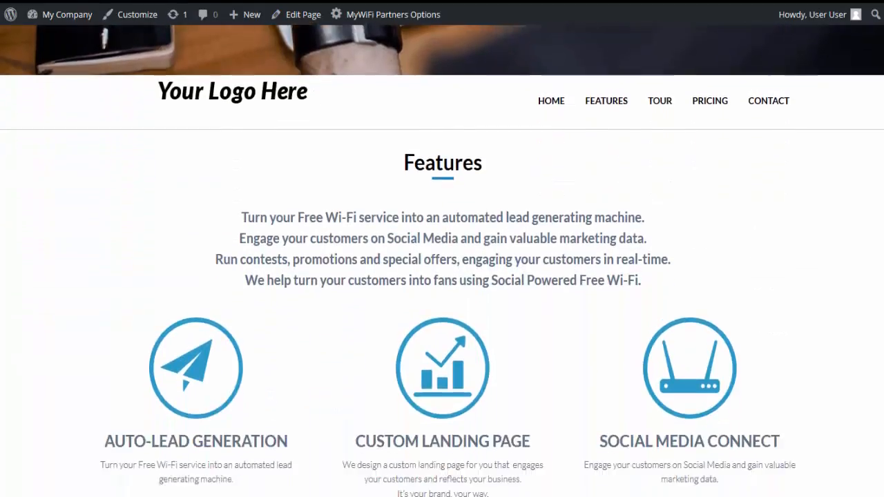
{"action": "scroll", "coordinate": [442, 276], "scroll_direction": "down", "scroll_amount": 11}
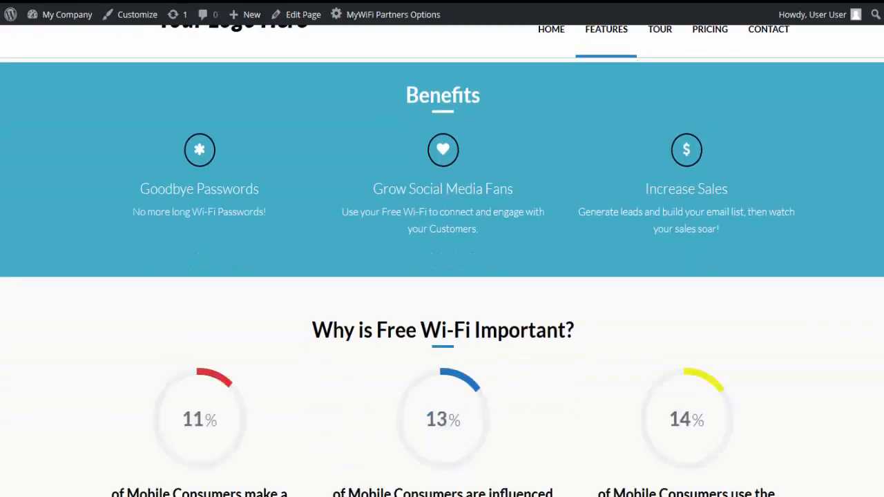
{"action": "scroll", "coordinate": [442, 276], "scroll_direction": "down", "scroll_amount": 13}
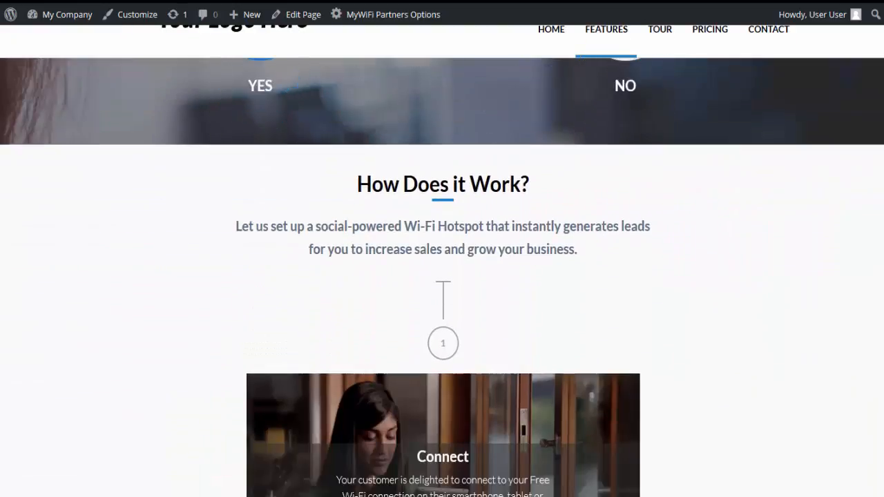
{"action": "scroll", "coordinate": [442, 276], "scroll_direction": "down", "scroll_amount": 13}
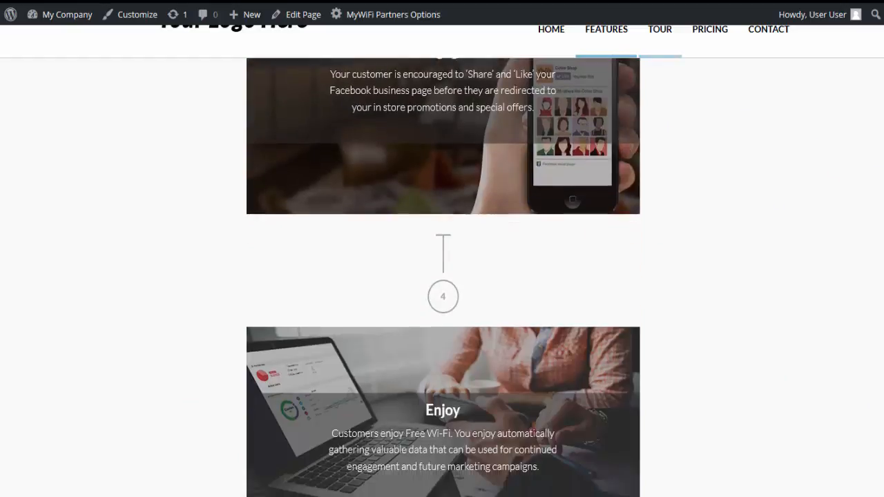
{"action": "scroll", "coordinate": [442, 276], "scroll_direction": "down", "scroll_amount": 1}
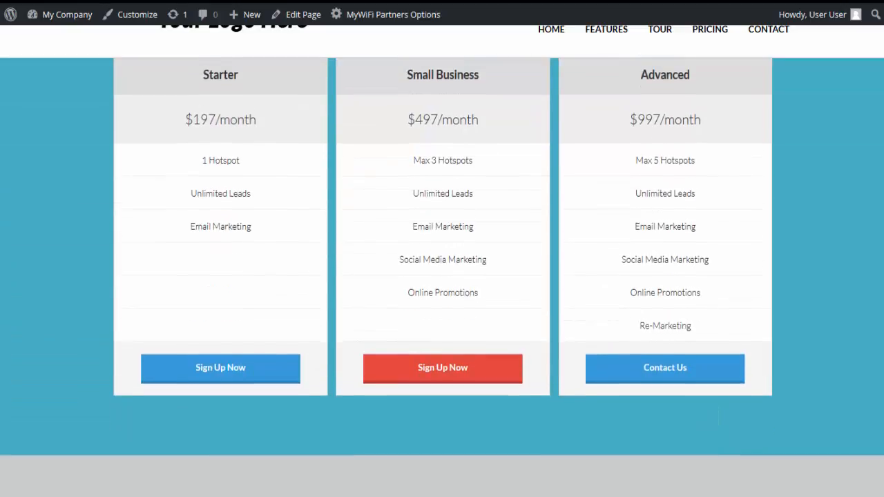
{"action": "scroll", "coordinate": [442, 276], "scroll_direction": "up", "scroll_amount": 1}
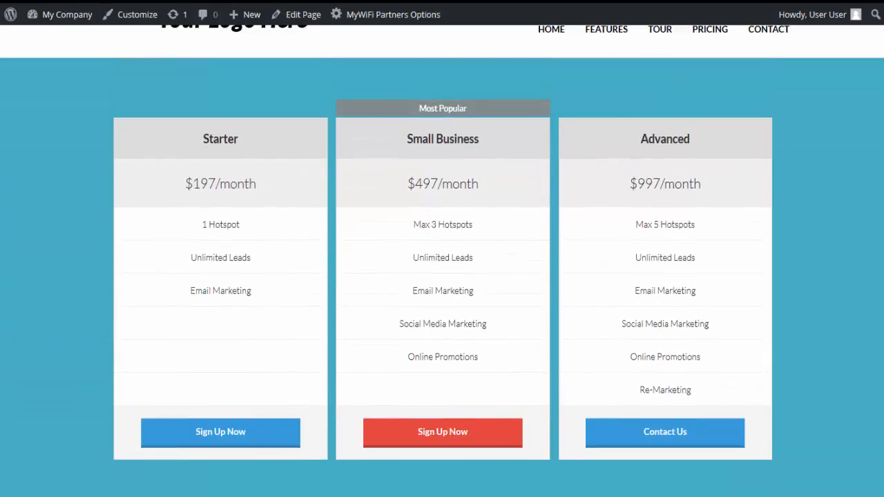
{"action": "scroll", "coordinate": [442, 276], "scroll_direction": "down", "scroll_amount": 4}
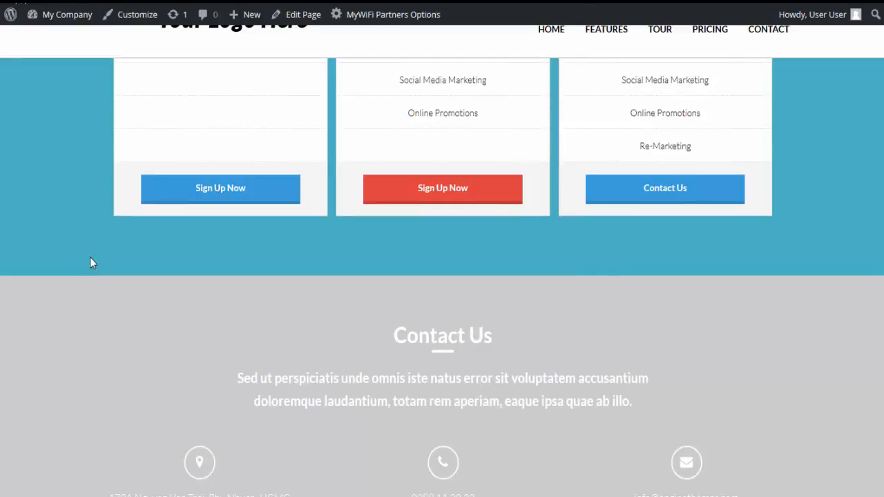
{"action": "scroll", "coordinate": [91, 259], "scroll_direction": "up", "scroll_amount": 20}
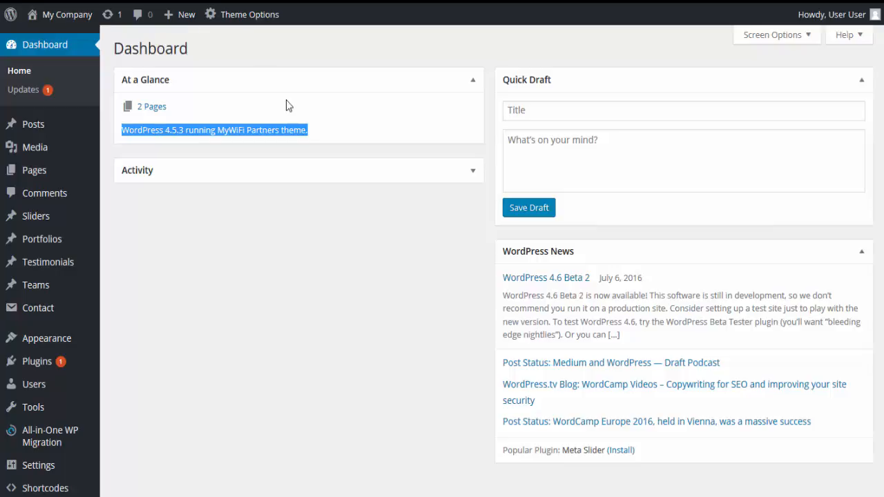
Return to the admin dashboard and open the General section of the theme options.
{"action": "left_click", "coordinate": [343, 116]}
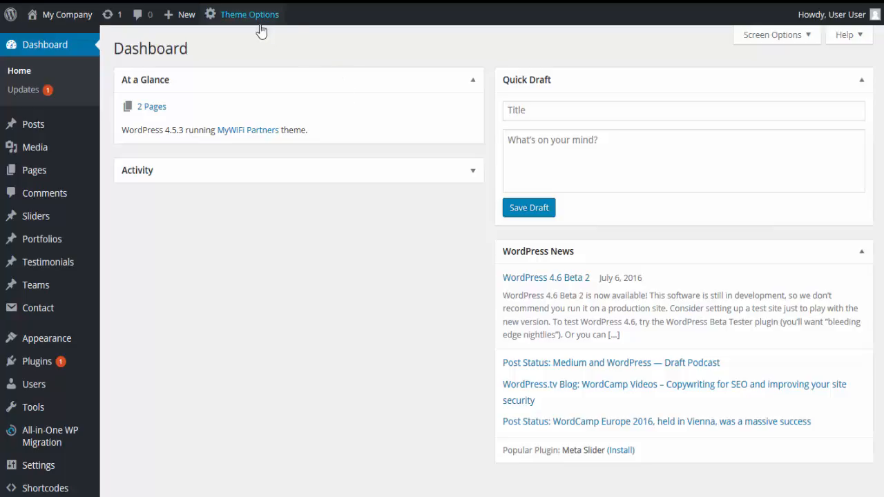
{"action": "mouse_move", "coordinate": [255, 15]}
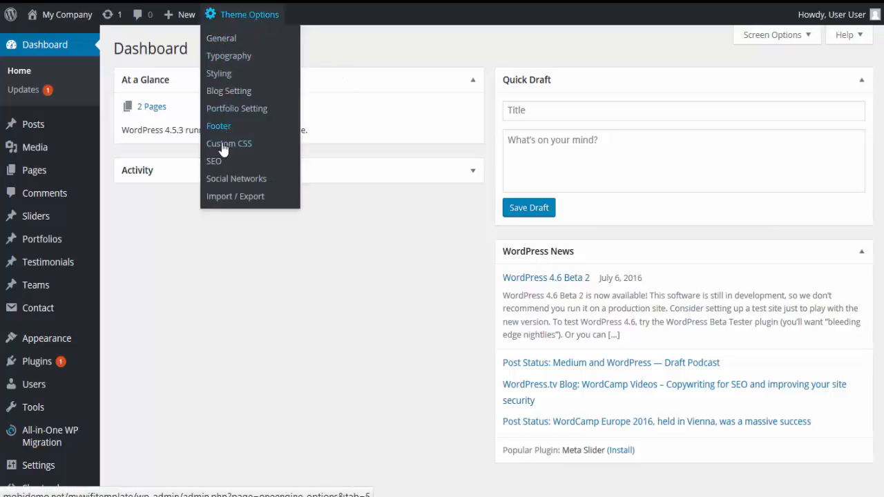
{"action": "left_click", "coordinate": [228, 42]}
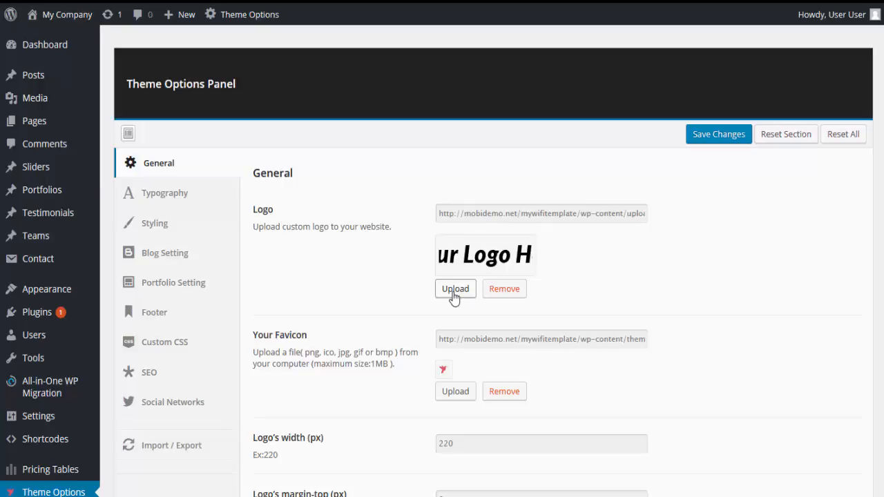
Open the Media Library and its upload area for adding new files.
{"action": "mouse_move", "coordinate": [66, 104]}
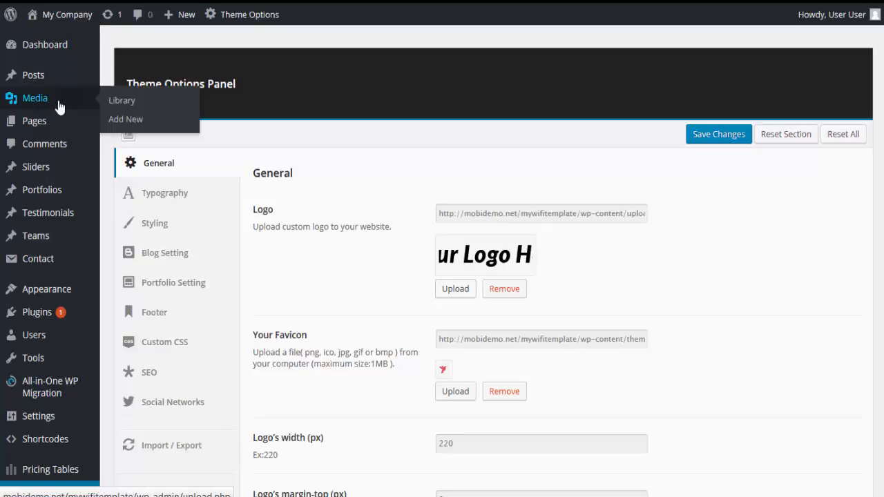
{"action": "left_click", "coordinate": [128, 105]}
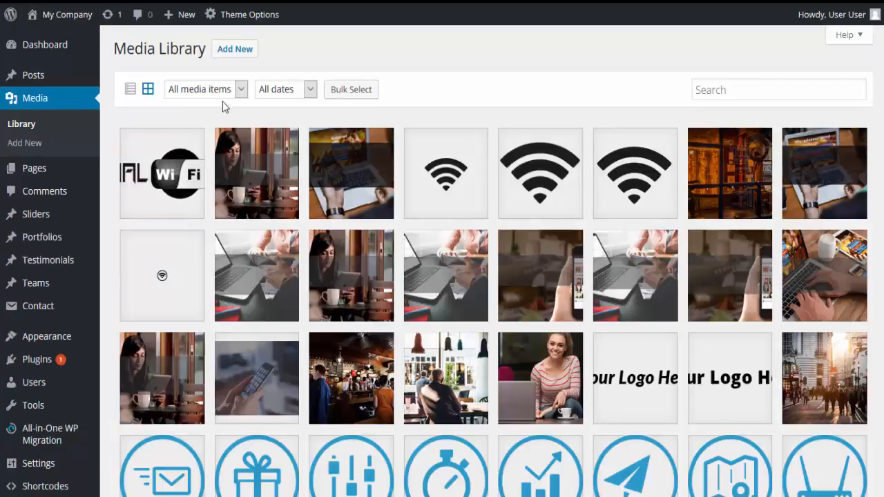
{"action": "left_click", "coordinate": [241, 54]}
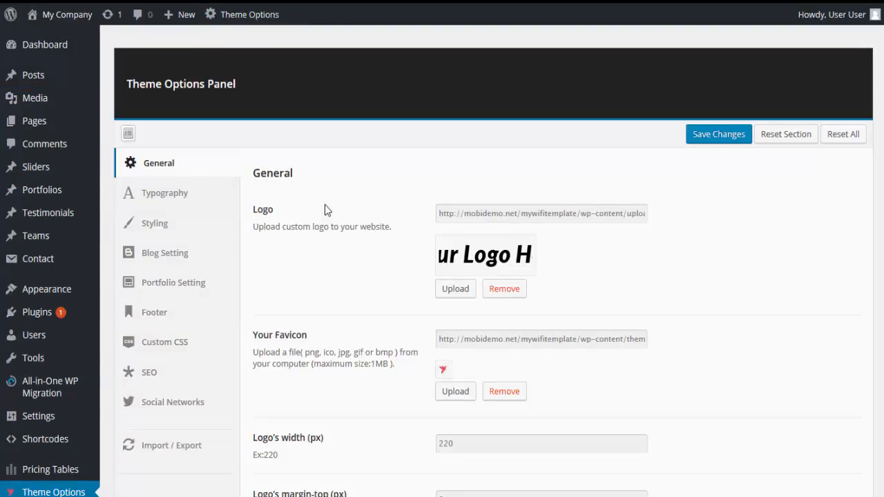
Set the site logo to Social-WiFi-Guy.png from the Media Library and save the theme options.
{"action": "left_click", "coordinate": [460, 288]}
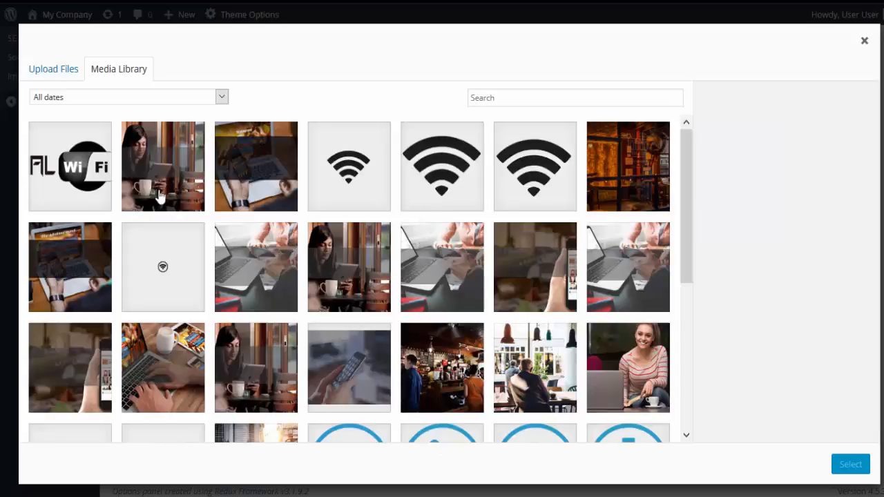
{"action": "left_click", "coordinate": [94, 168]}
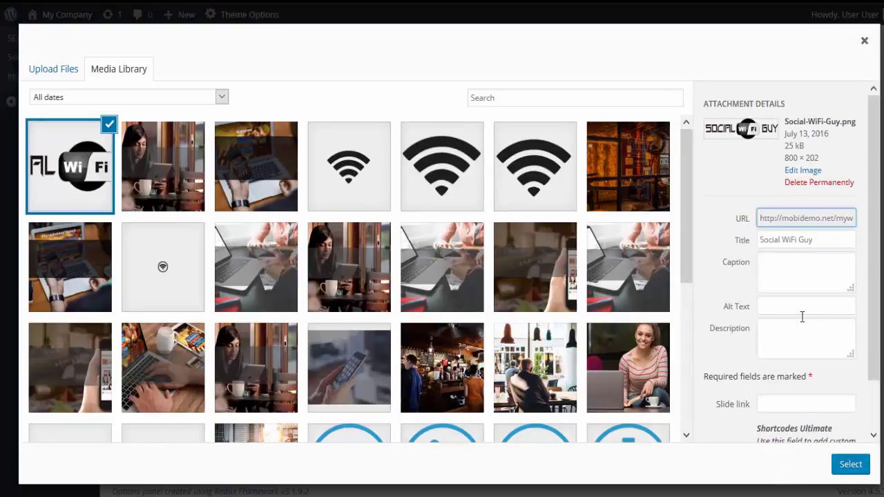
{"action": "mouse_move", "coordinate": [785, 166]}
{"action": "left_mouse_down"}
{"action": "mouse_move", "coordinate": [826, 159]}
{"action": "mouse_move", "coordinate": [786, 166]}
{"action": "left_mouse_up"}
{"action": "left_click", "coordinate": [826, 159]}
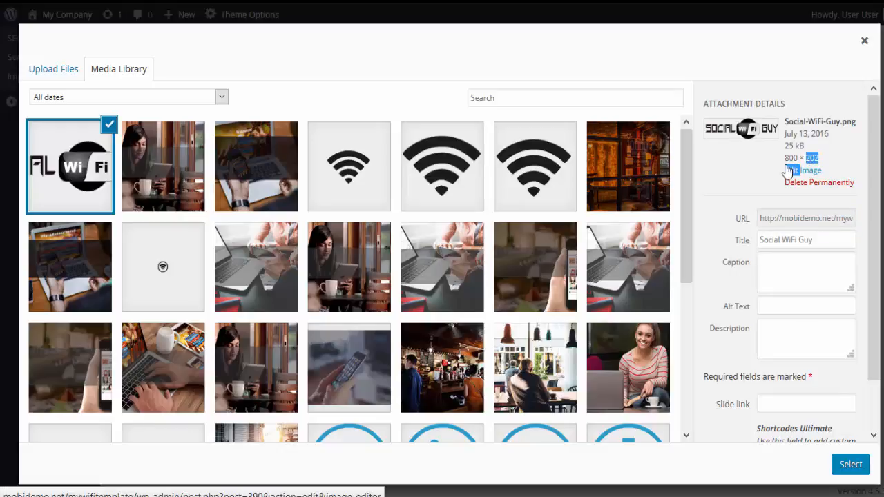
{"action": "left_click", "coordinate": [743, 182]}
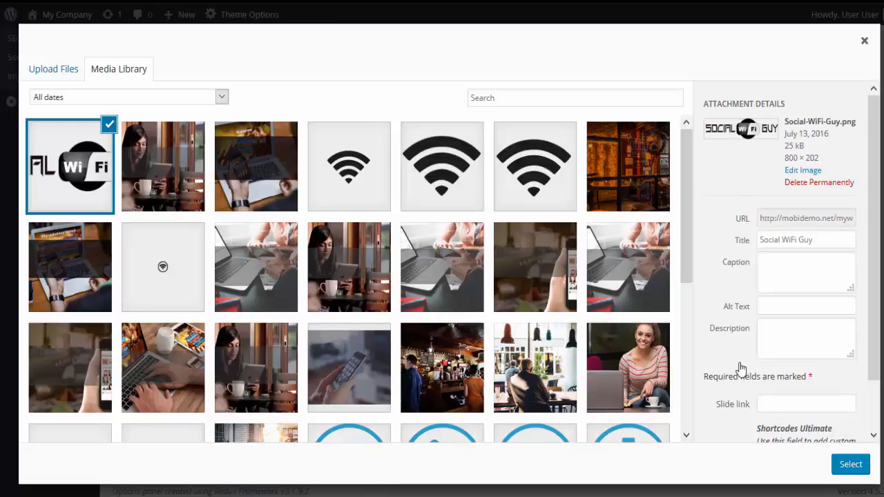
{"action": "left_click", "coordinate": [850, 465]}
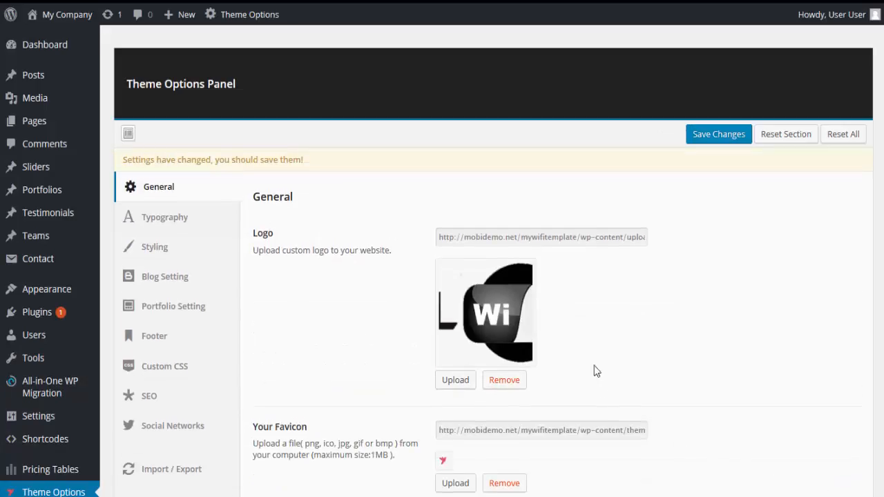
{"action": "left_click", "coordinate": [709, 134]}
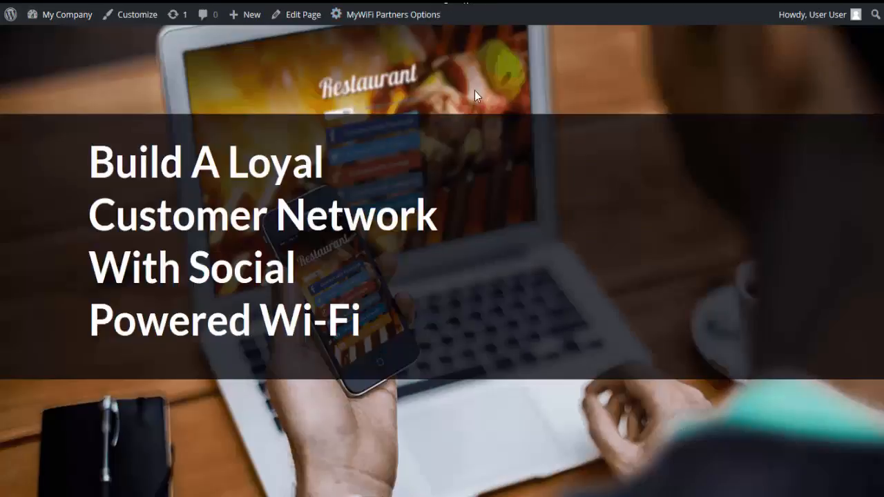
Check how the new logo looks beside the navigation menu on the live home page.
{"action": "scroll", "coordinate": [474, 118], "scroll_direction": "down", "scroll_amount": 3}
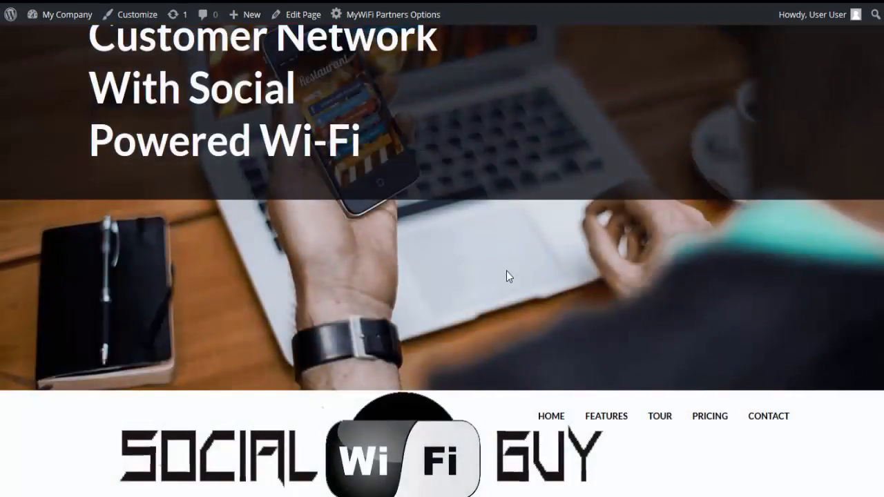
{"action": "scroll", "coordinate": [523, 323], "scroll_direction": "down", "scroll_amount": 2}
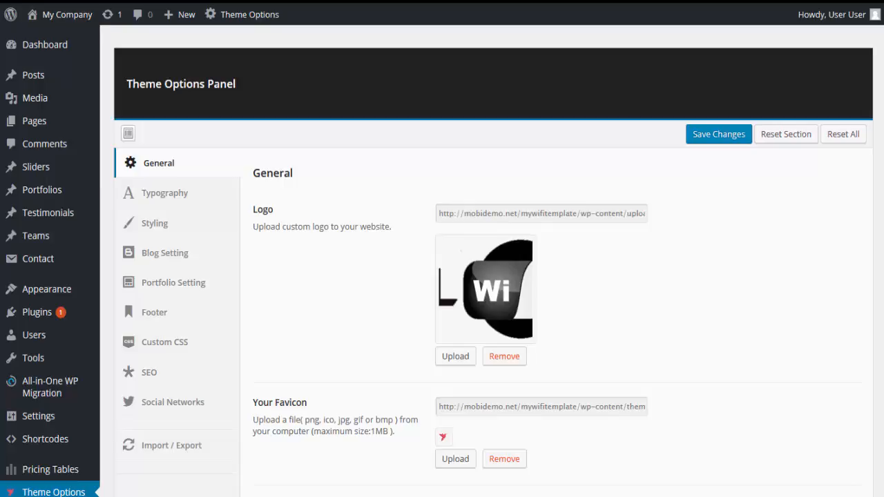
Scale the Social-WiFi-Guy.png logo image in the Media Library to 220 × 56 pixels.
{"action": "mouse_move", "coordinate": [43, 95]}
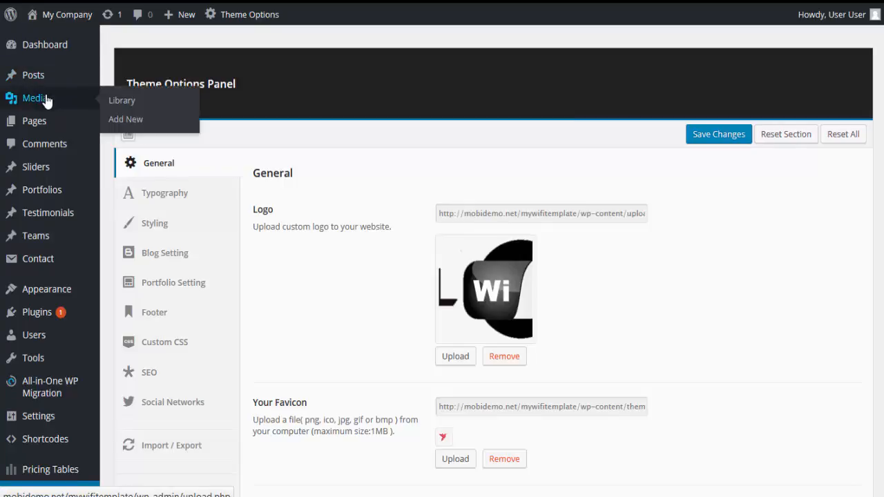
{"action": "left_click", "coordinate": [111, 101]}
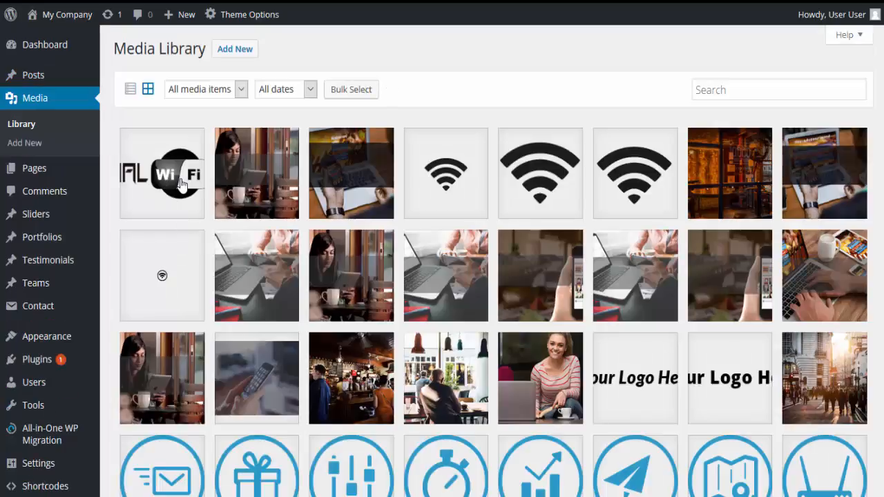
{"action": "left_click", "coordinate": [181, 185]}
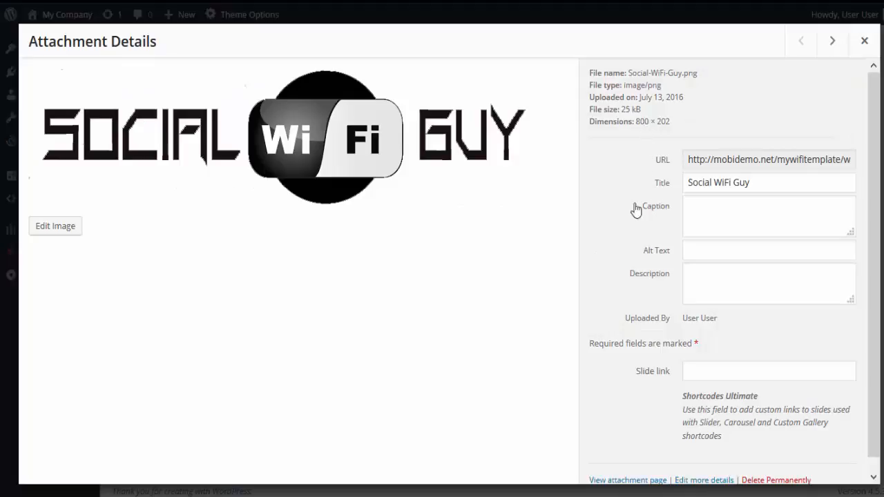
{"action": "left_click", "coordinate": [74, 229]}
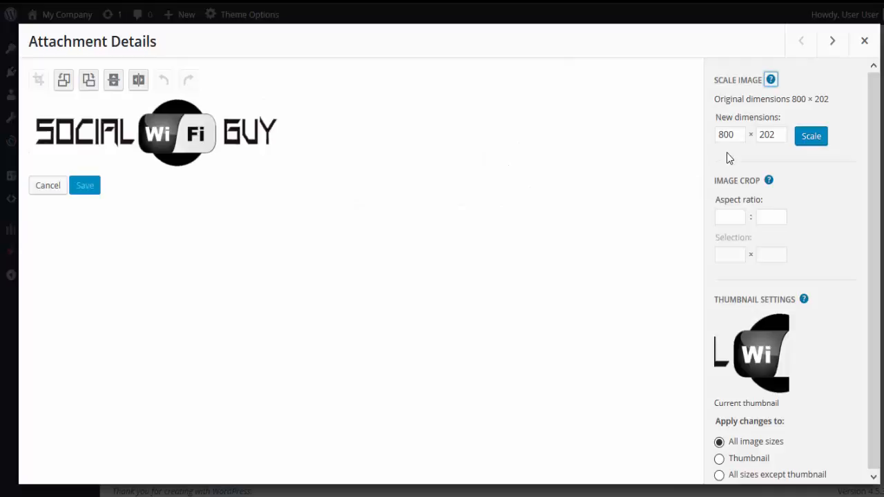
{"action": "left_click_drag", "start_coordinate": [739, 136], "coordinate": [714, 143]}
{"action": "type", "text": "220"}
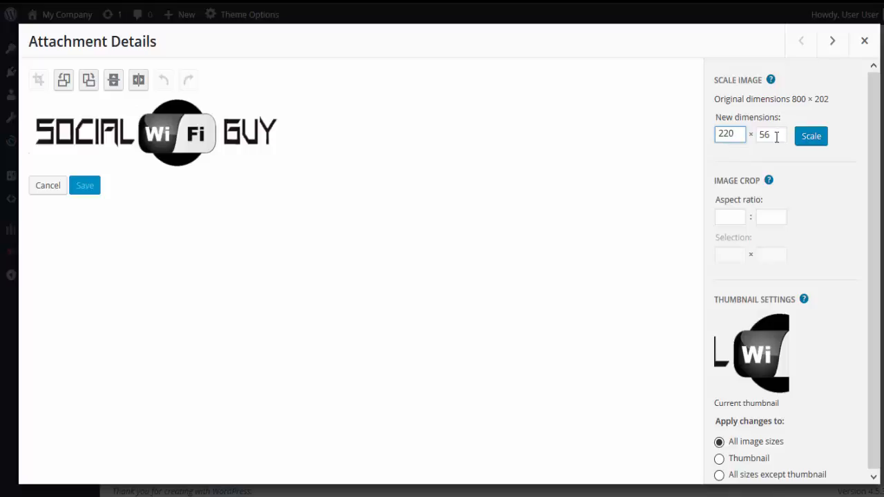
{"action": "left_click", "coordinate": [810, 138]}
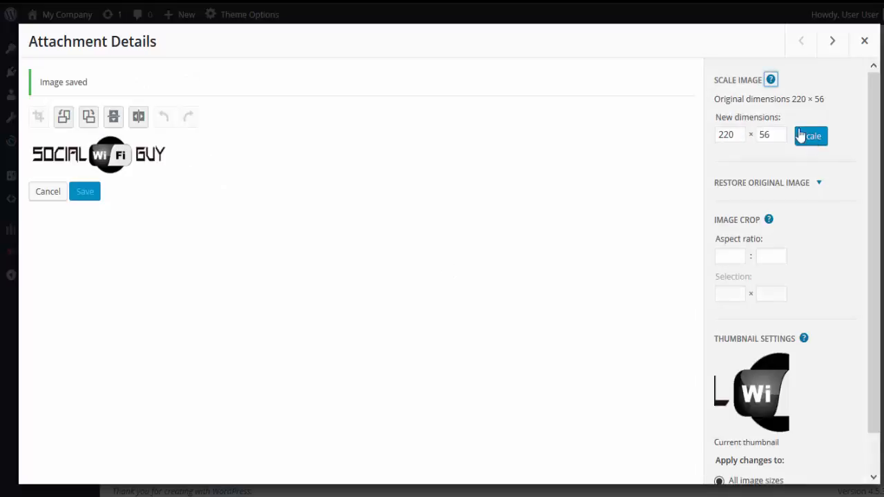
Review the scaled logo's image editing settings, and close its attachment details.
{"action": "left_click_drag", "start_coordinate": [870, 403], "coordinate": [868, 407]}
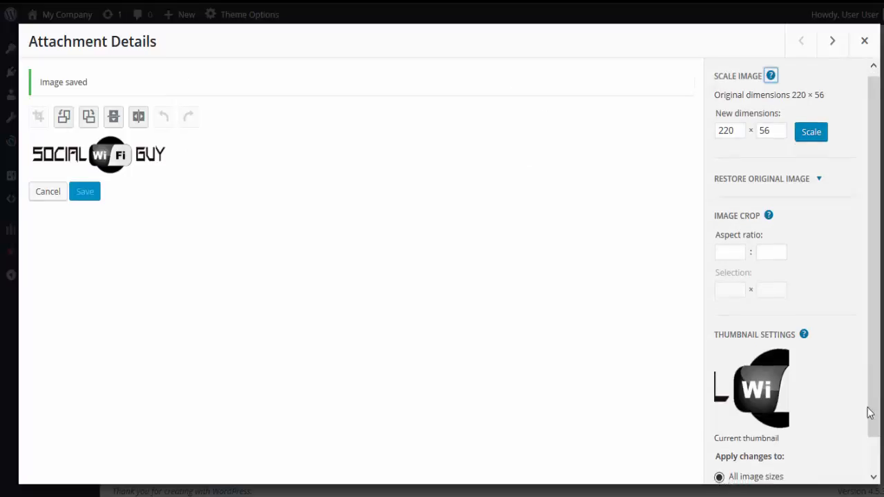
{"action": "scroll", "coordinate": [869, 412], "scroll_direction": "down", "scroll_amount": 1}
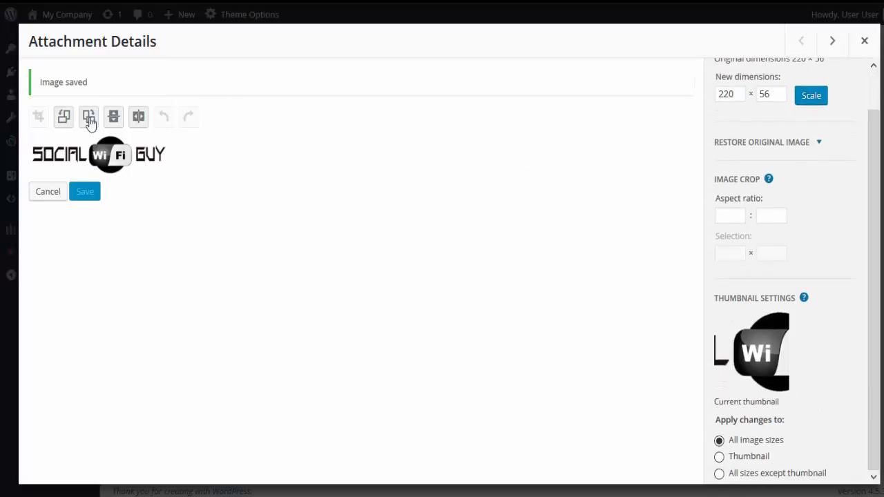
{"action": "left_click_drag", "start_coordinate": [44, 81], "coordinate": [125, 99]}
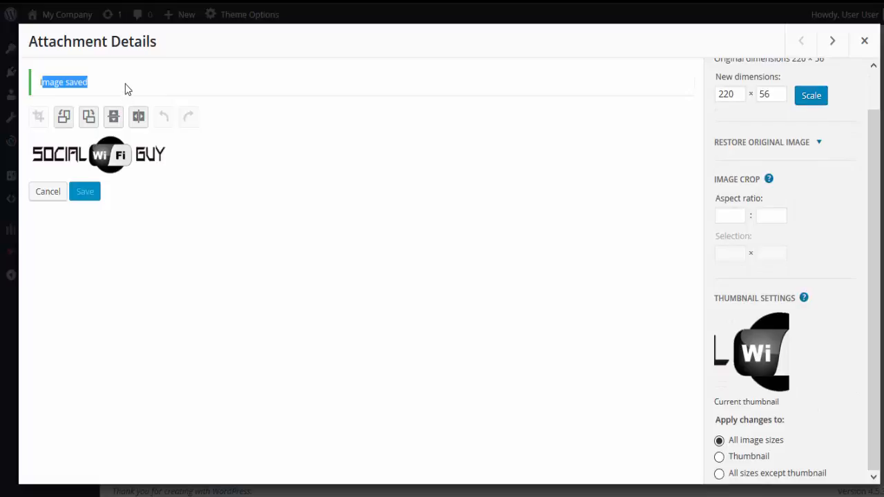
{"action": "left_click", "coordinate": [125, 83]}
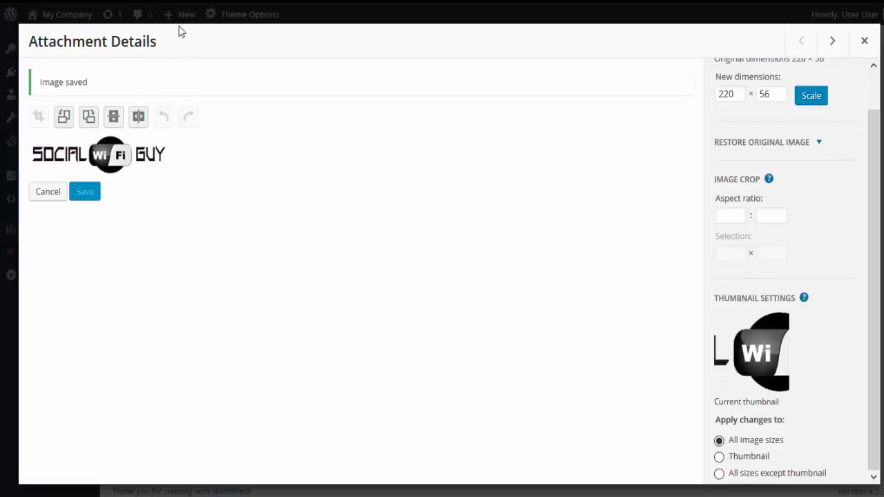
{"action": "left_click", "coordinate": [863, 42]}
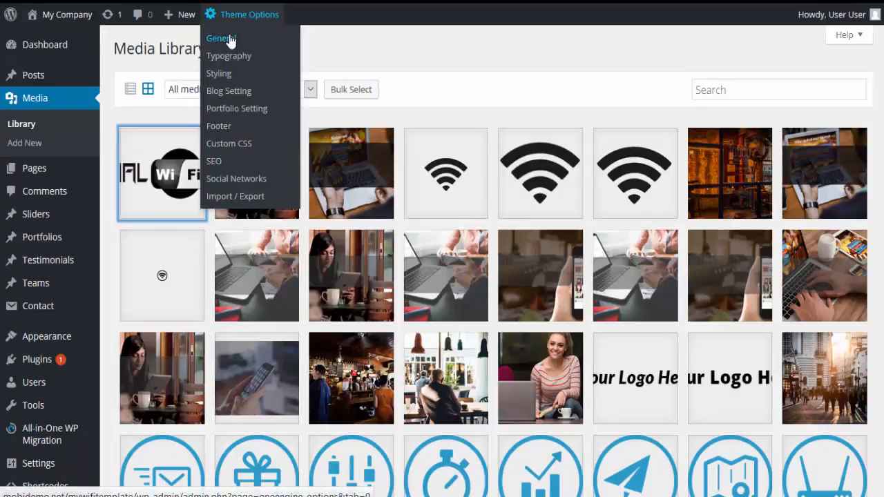
Reselect the 220 × 56 Social WiFi Guy image as the site logo in the general theme options and save the changes.
{"action": "left_click", "coordinate": [233, 38]}
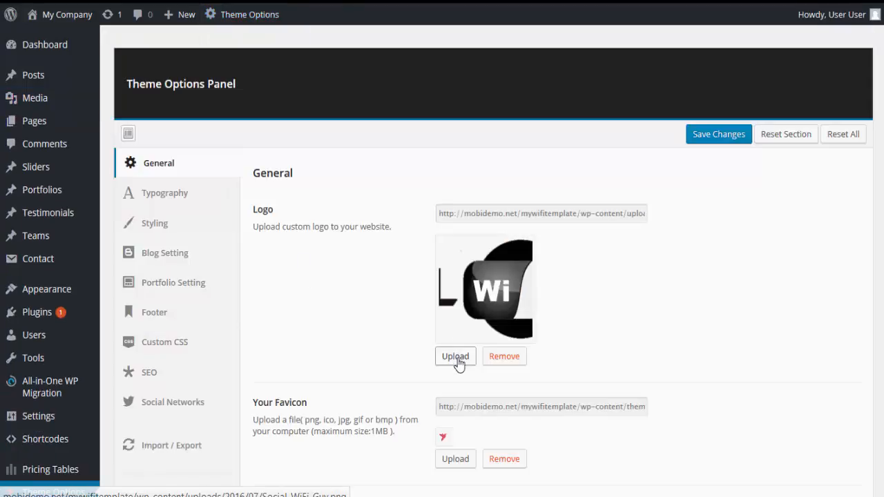
{"action": "left_click", "coordinate": [456, 357]}
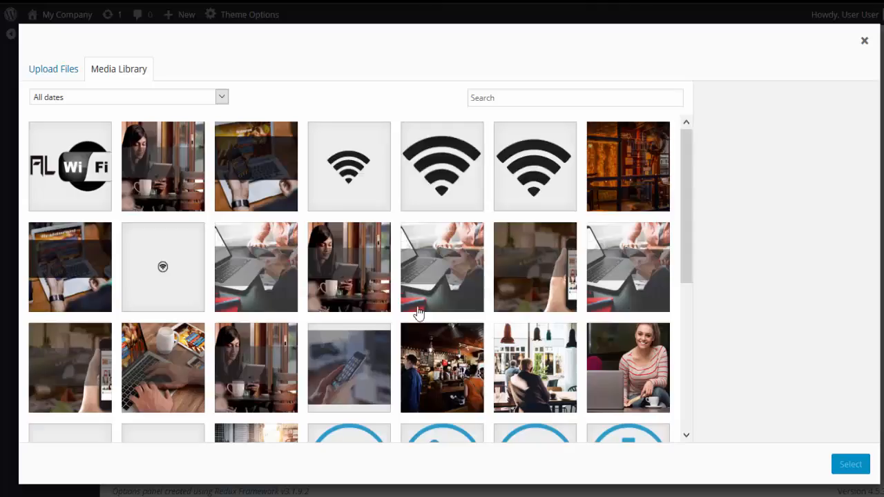
{"action": "left_click", "coordinate": [53, 172]}
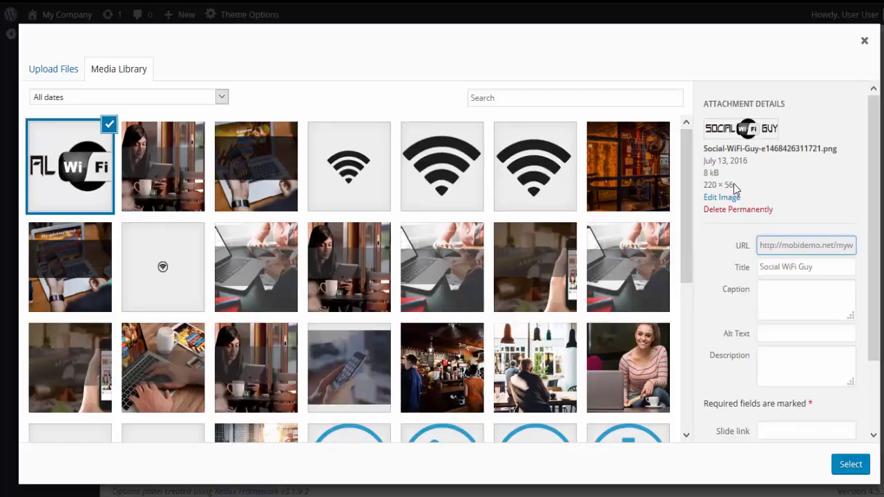
{"action": "left_click_drag", "start_coordinate": [734, 186], "coordinate": [706, 188]}
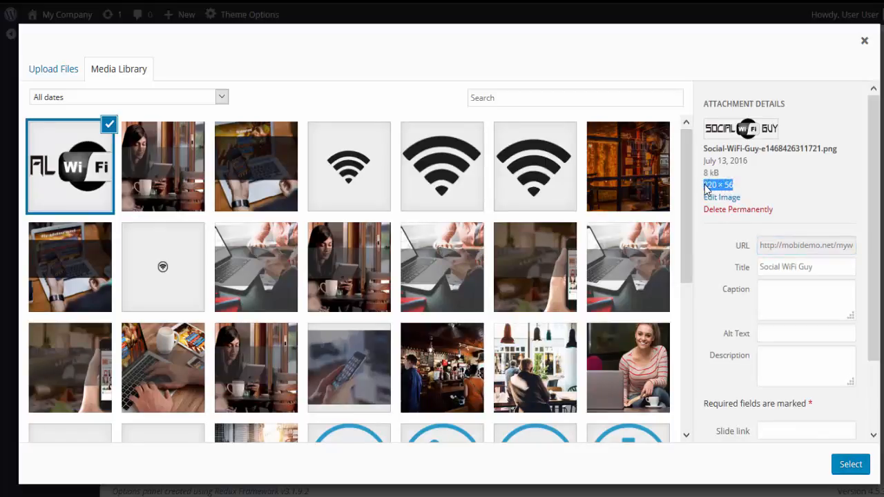
{"action": "left_click", "coordinate": [851, 465]}
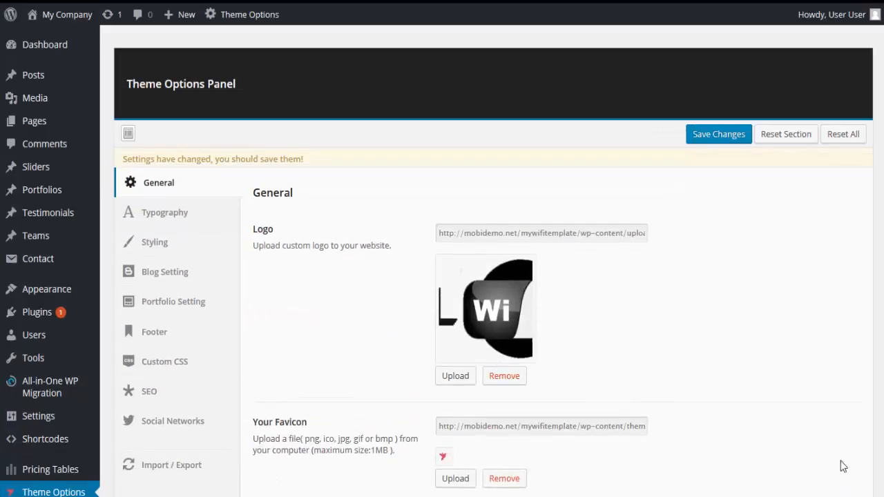
{"action": "left_click", "coordinate": [696, 147]}
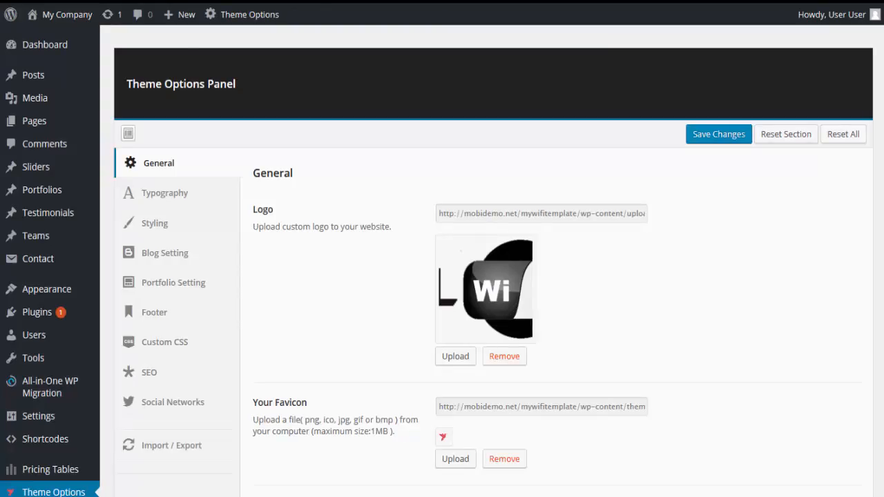
Set the logo's top margin to 10 px, save it, and check the logo's placement on the live home page.
{"action": "mouse_move", "coordinate": [241, 15]}
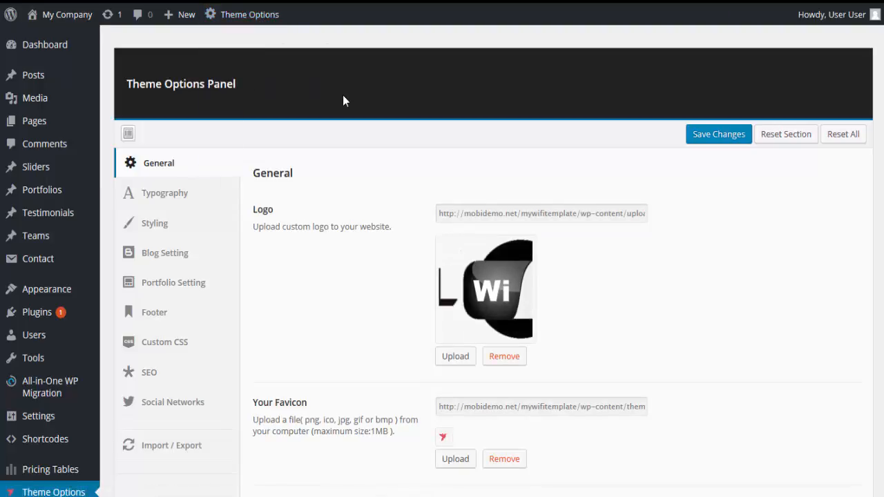
{"action": "scroll", "coordinate": [383, 365], "scroll_direction": "down", "scroll_amount": 3}
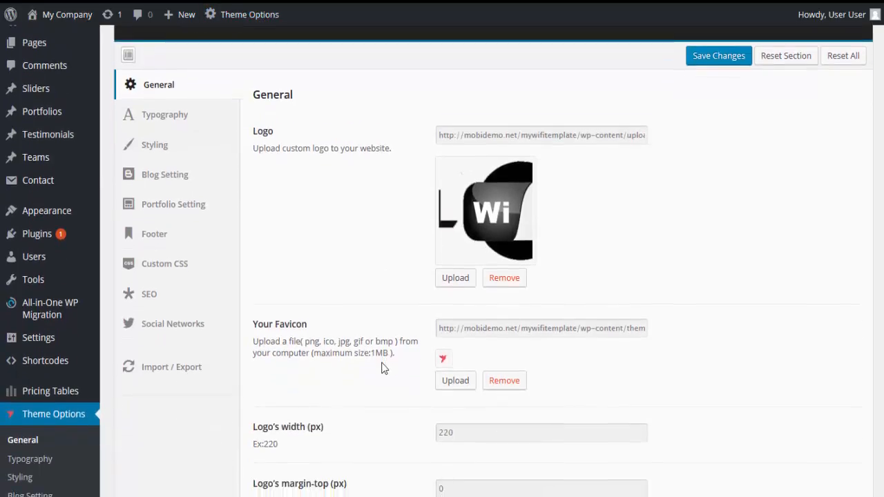
{"action": "scroll", "coordinate": [309, 412], "scroll_direction": "down", "scroll_amount": 1}
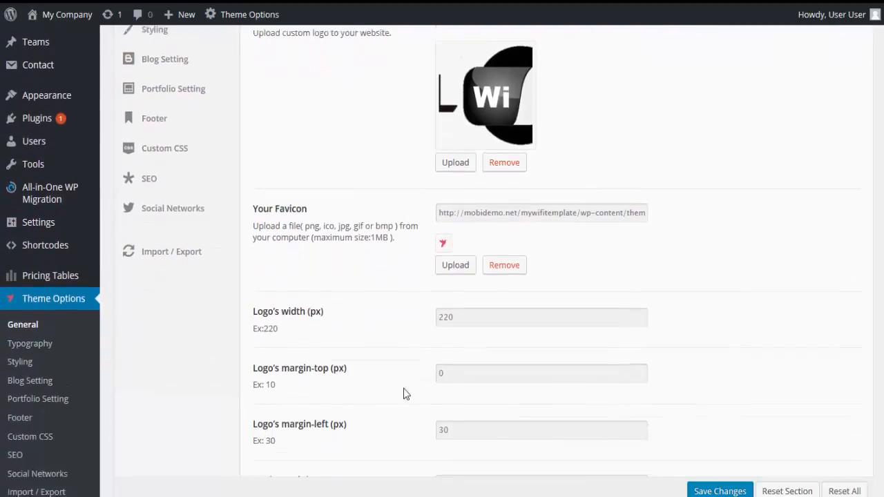
{"action": "left_click", "coordinate": [436, 366]}
{"action": "left_click", "coordinate": [442, 360]}
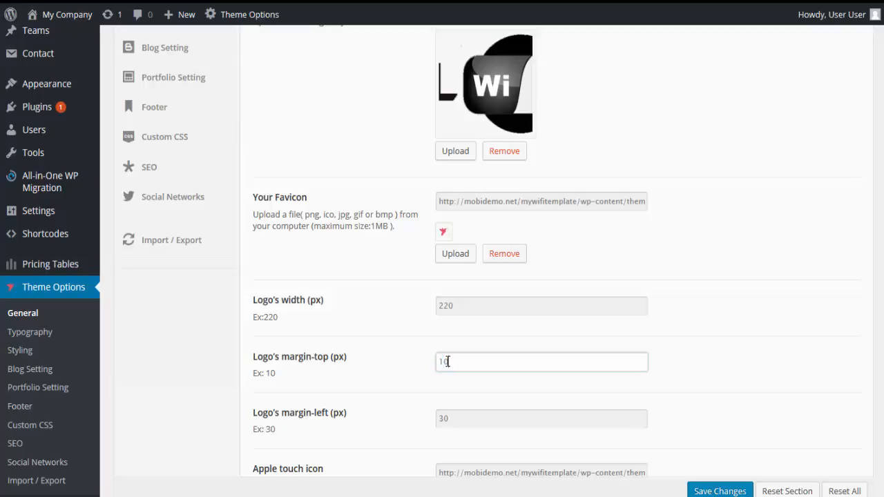
{"action": "left_click", "coordinate": [706, 490]}
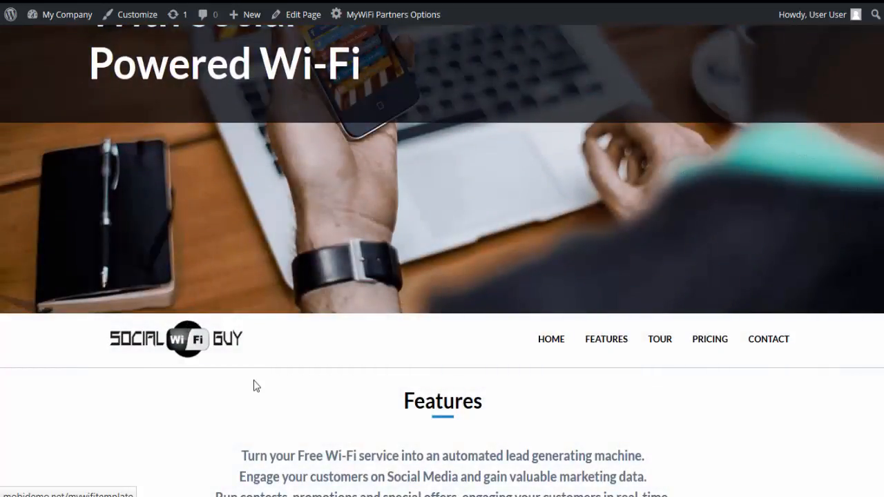
{"action": "scroll", "coordinate": [338, 329], "scroll_direction": "down", "scroll_amount": 1}
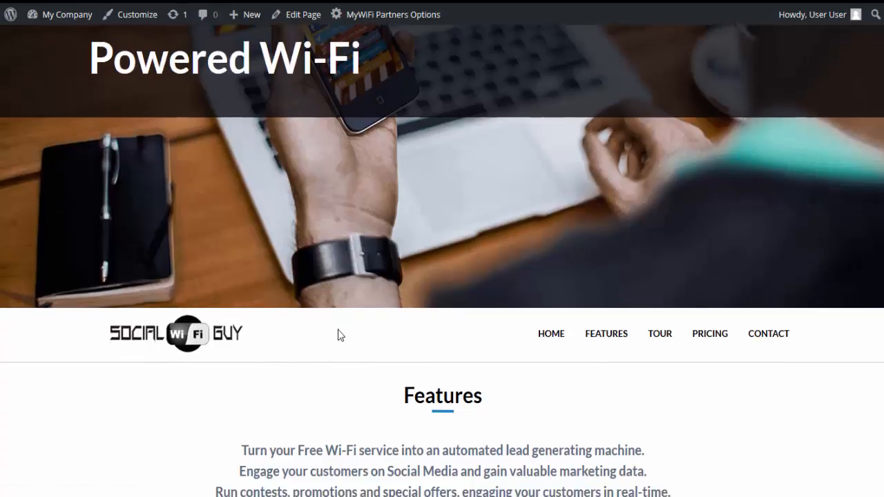
{"action": "scroll", "coordinate": [338, 329], "scroll_direction": "up", "scroll_amount": 2}
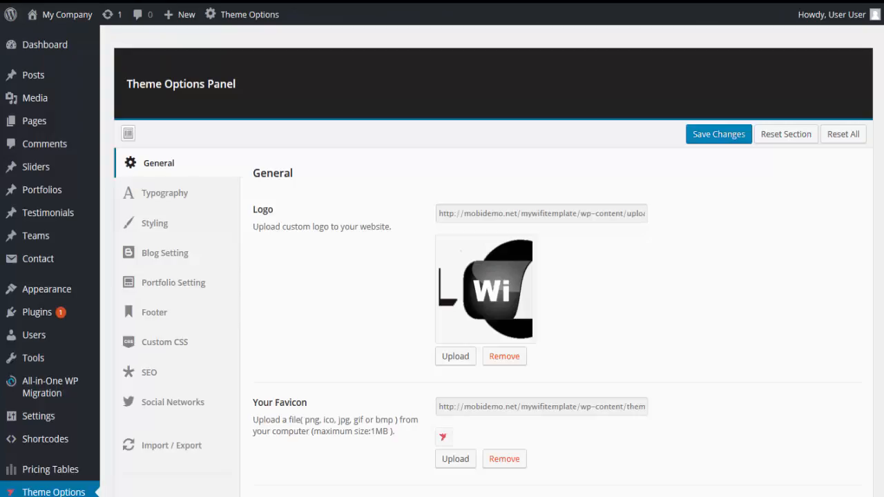
Set the site favicon to icon-72px.png from the Media Library.
{"action": "scroll", "coordinate": [415, 270], "scroll_direction": "down", "scroll_amount": 5}
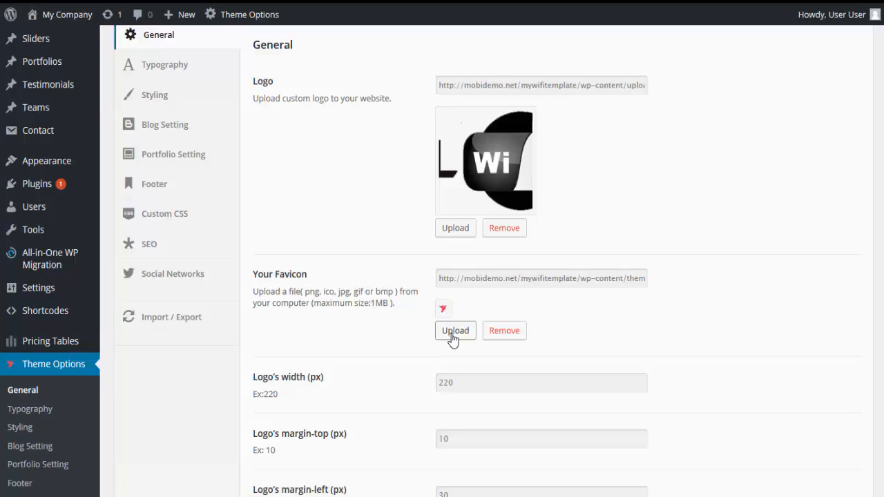
{"action": "left_click", "coordinate": [453, 335]}
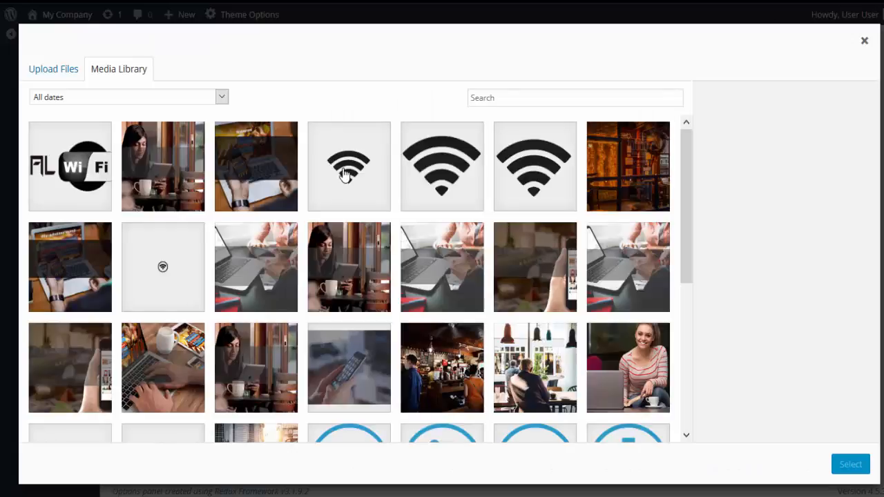
{"action": "left_click", "coordinate": [345, 174]}
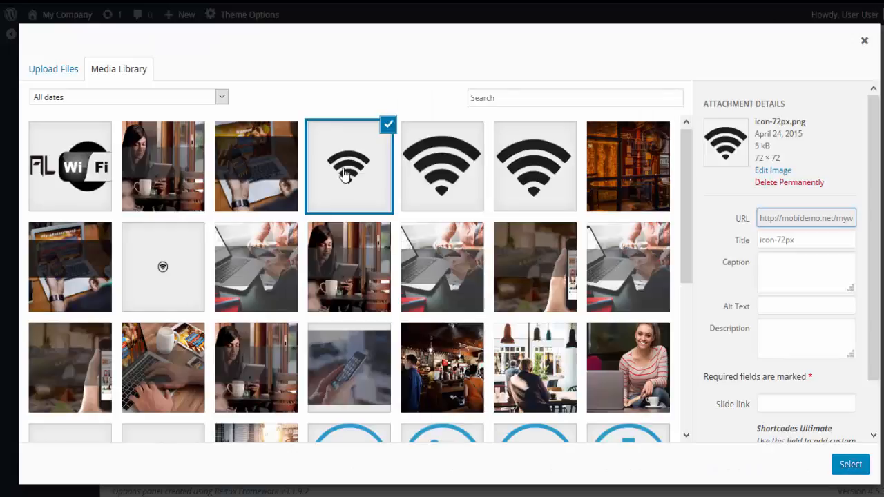
{"action": "left_click", "coordinate": [855, 468]}
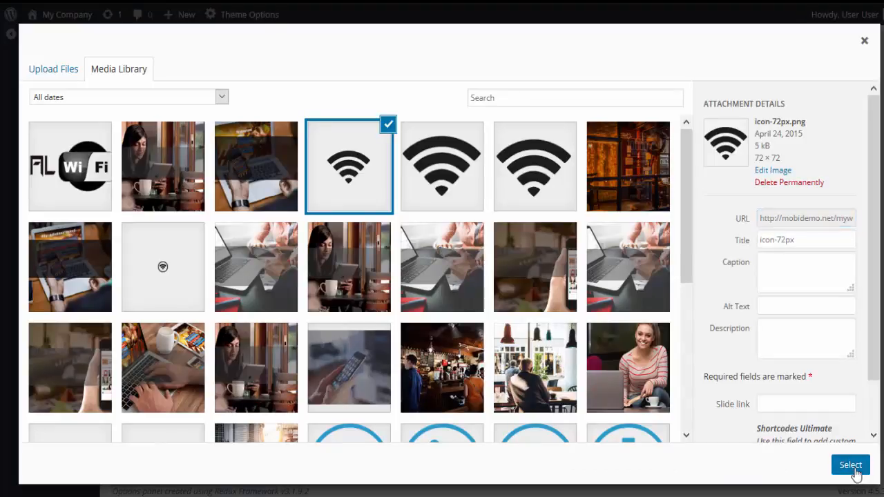
Look over the Apple touch icon settings and the upload and library choices for its image, leaving the icon unselected.
{"action": "scroll", "coordinate": [517, 367], "scroll_direction": "down", "scroll_amount": 3}
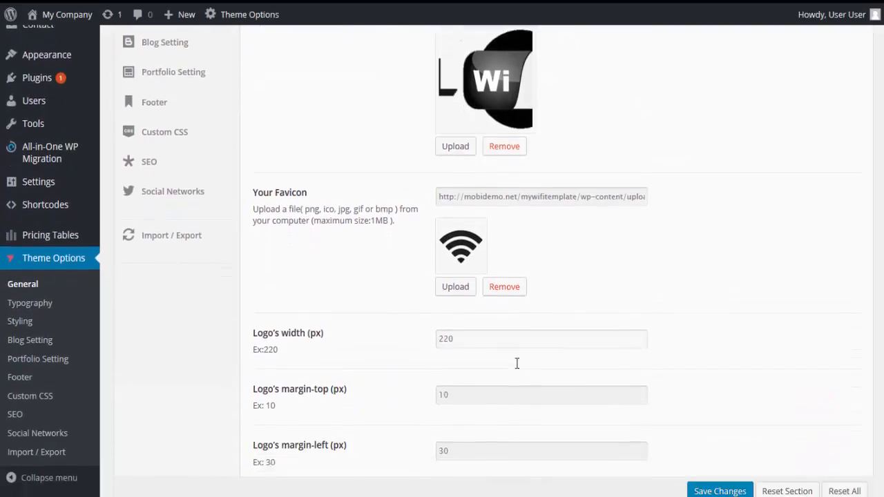
{"action": "scroll", "coordinate": [517, 363], "scroll_direction": "down", "scroll_amount": 6}
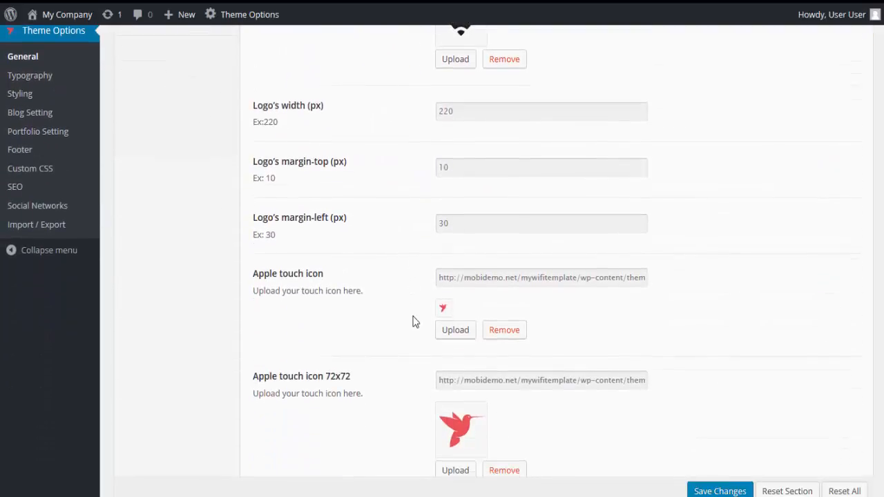
{"action": "scroll", "coordinate": [462, 338], "scroll_direction": "down", "scroll_amount": 1}
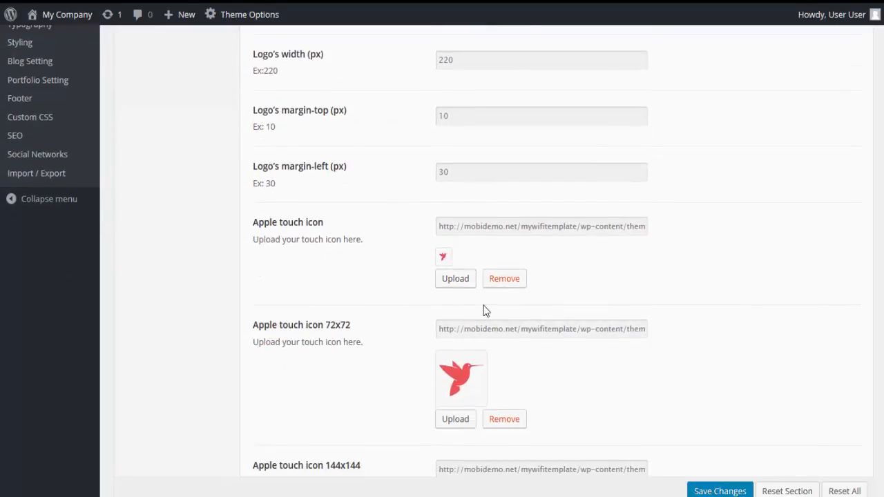
{"action": "left_click", "coordinate": [455, 278]}
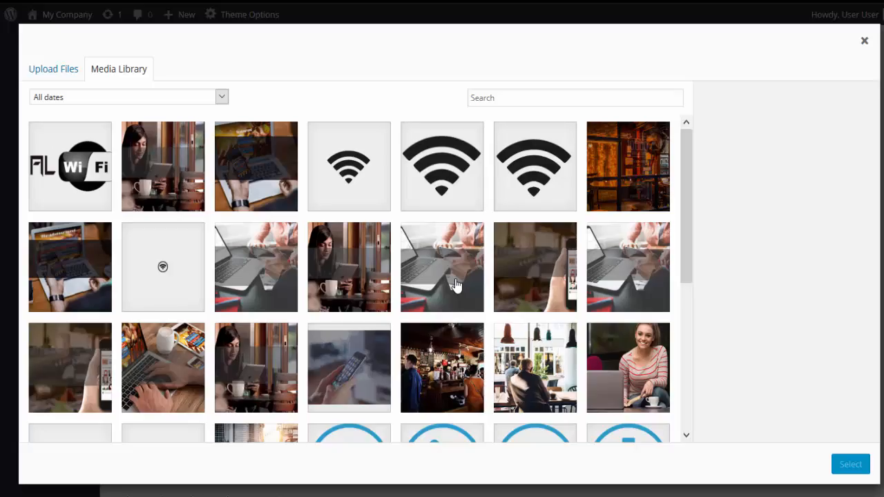
{"action": "left_click", "coordinate": [55, 68]}
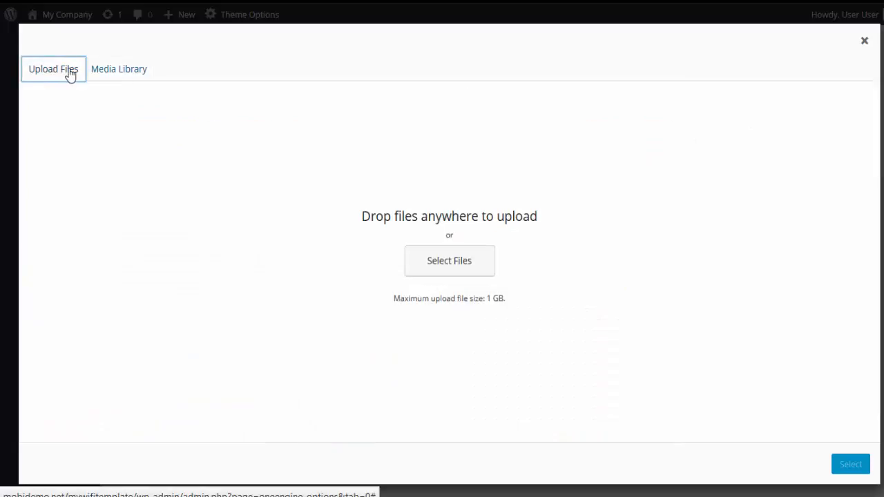
{"action": "left_click", "coordinate": [124, 71]}
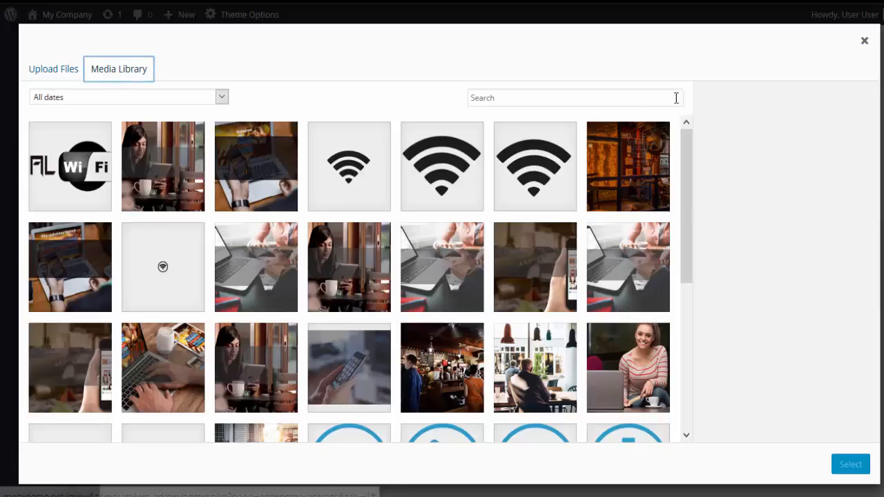
{"action": "left_click", "coordinate": [861, 54]}
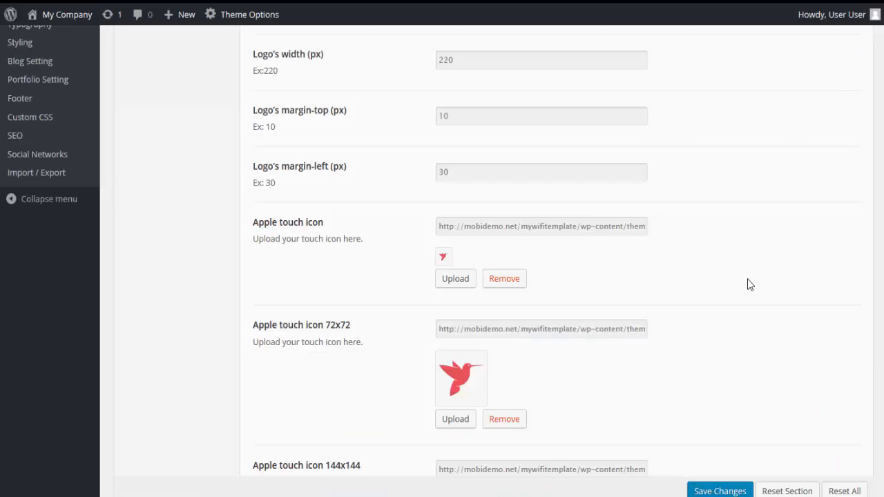
Save the general theme options with the new favicon.
{"action": "scroll", "coordinate": [748, 331], "scroll_direction": "down", "scroll_amount": 2}
{"action": "scroll", "coordinate": [746, 392], "scroll_direction": "down", "scroll_amount": 3}
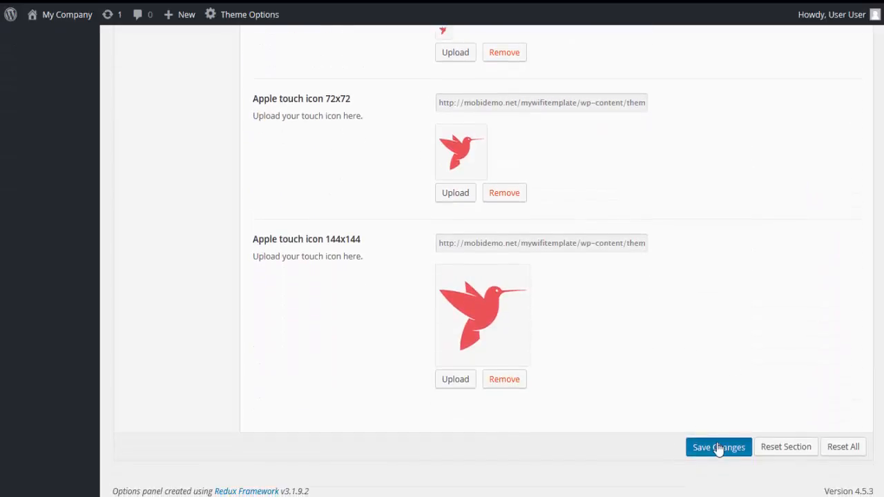
{"action": "left_click", "coordinate": [718, 446]}
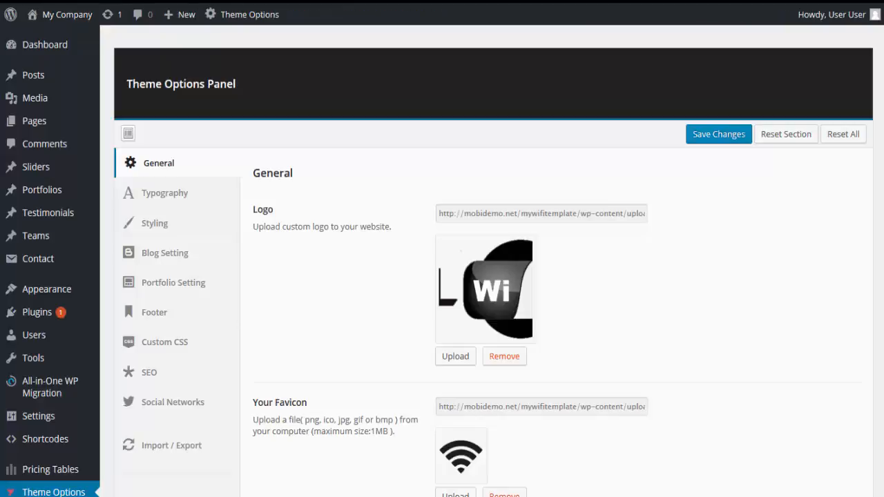
Set the body text font to Ruge Boogie in the Typography options and save the change.
{"action": "left_click", "coordinate": [194, 195]}
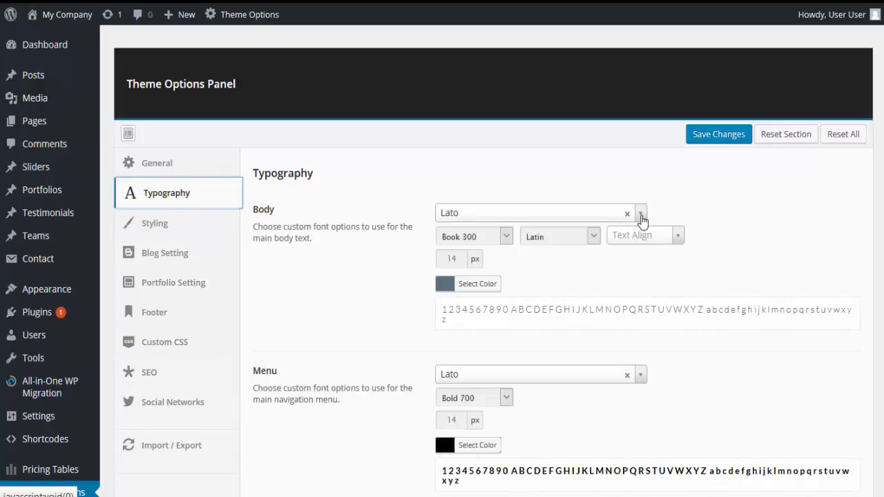
{"action": "left_click", "coordinate": [641, 214]}
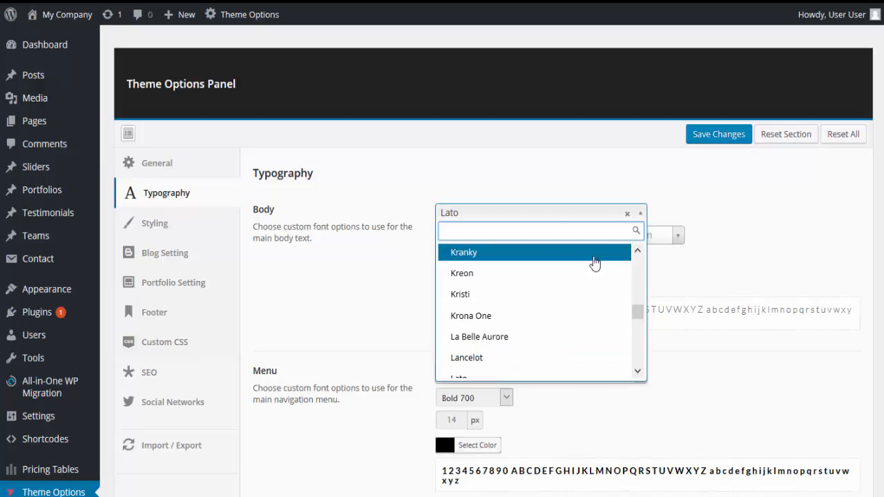
{"action": "left_click_drag", "start_coordinate": [636, 310], "coordinate": [633, 353]}
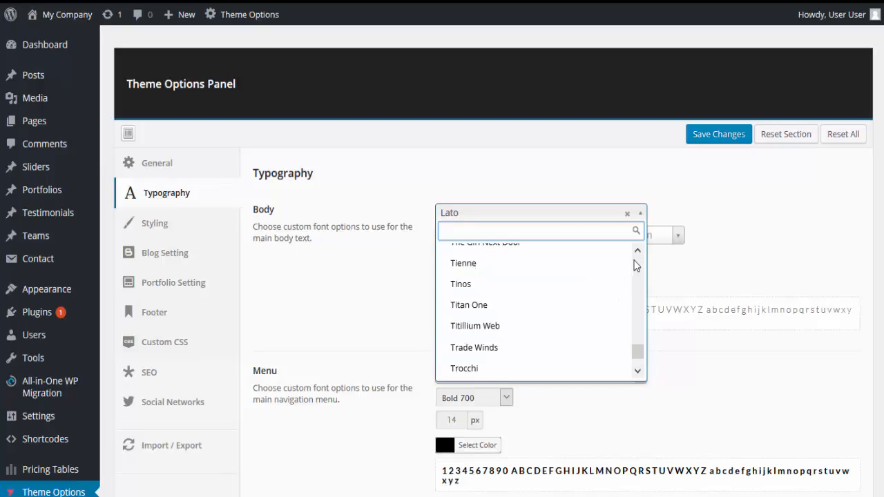
{"action": "left_click", "coordinate": [636, 251]}
{"action": "left_click", "coordinate": [635, 252]}
{"action": "left_click", "coordinate": [635, 252]}
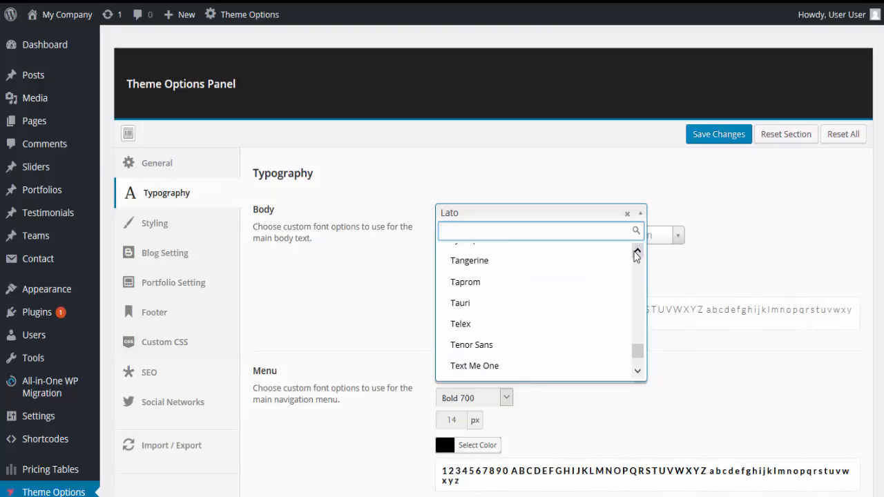
{"action": "mouse_move", "coordinate": [641, 353]}
{"action": "left_mouse_down"}
{"action": "mouse_move", "coordinate": [638, 370]}
{"action": "mouse_move", "coordinate": [635, 339]}
{"action": "left_mouse_up"}
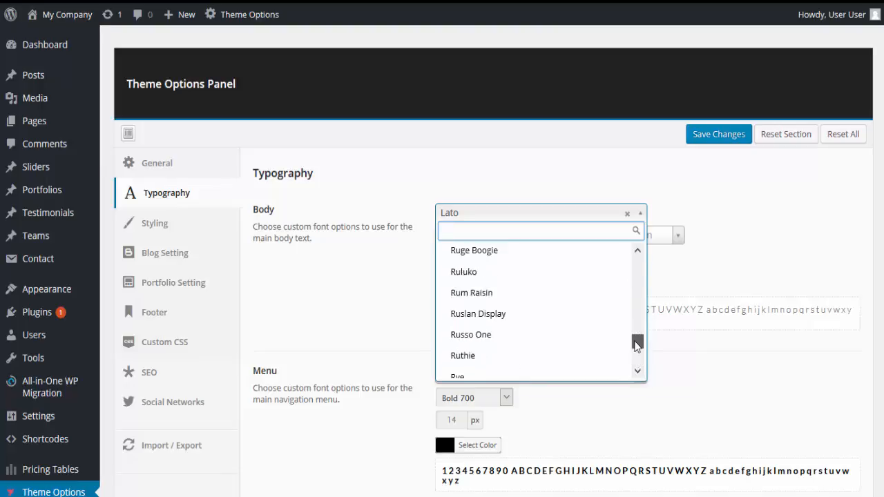
{"action": "left_click", "coordinate": [484, 254]}
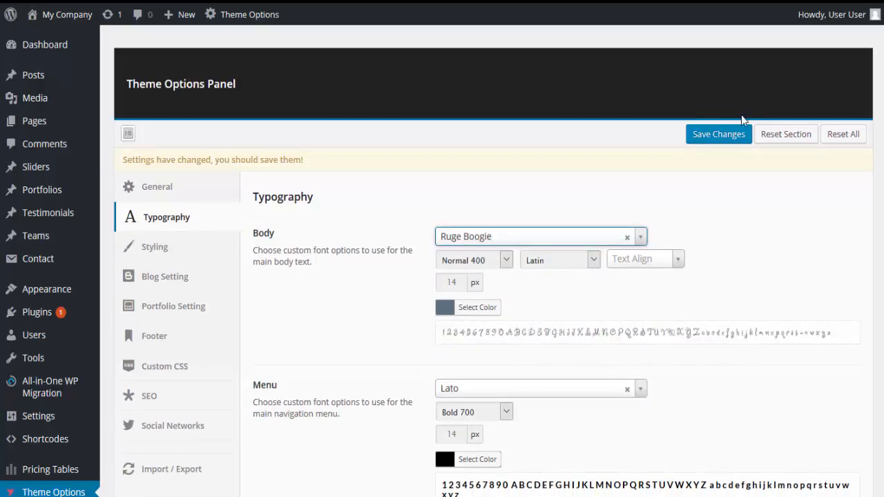
{"action": "left_click", "coordinate": [724, 137]}
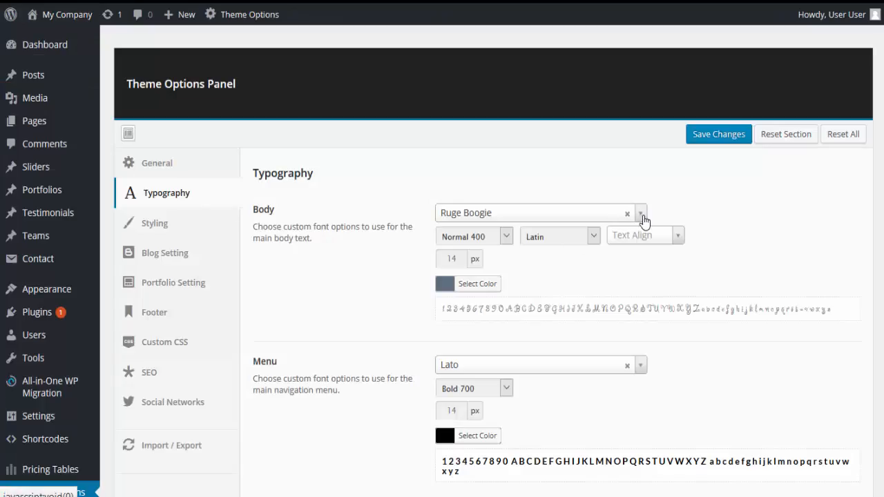
Set the body text size to 18 px.
{"action": "left_click", "coordinate": [462, 260]}
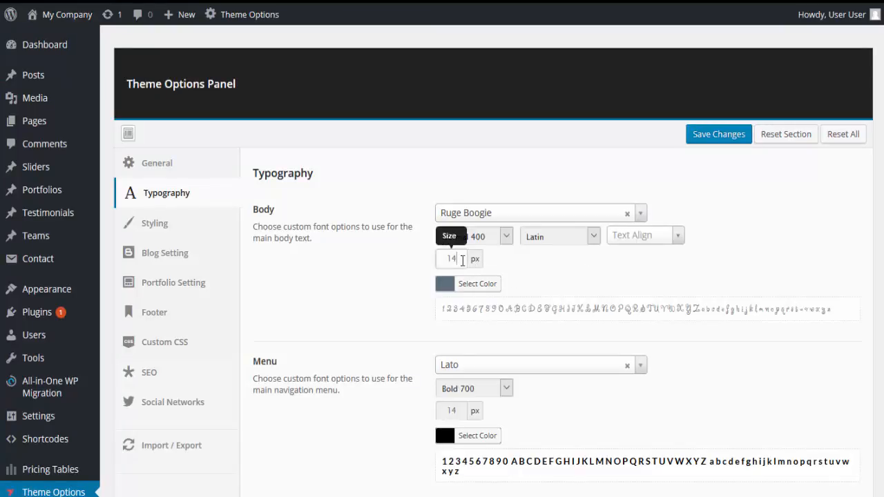
{"action": "double_click", "coordinate": [451, 258]}
{"action": "type", "text": "18"}
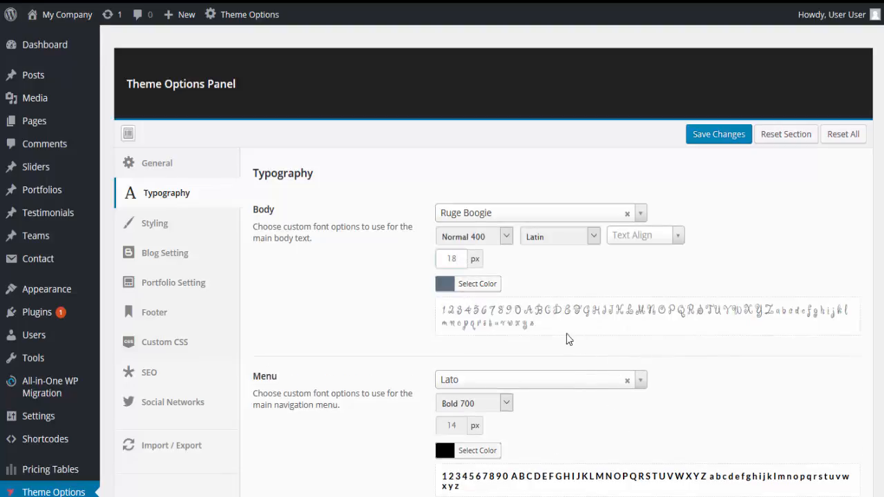
Change the body text font to Lato.
{"action": "scroll", "coordinate": [566, 333], "scroll_direction": "down", "scroll_amount": 1}
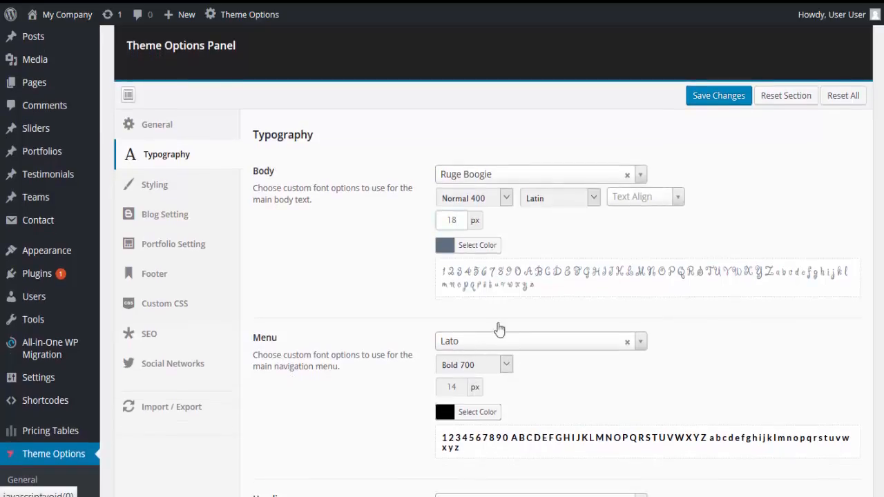
{"action": "left_click", "coordinate": [639, 176]}
{"action": "left_click_drag", "start_coordinate": [641, 308], "coordinate": [641, 280]}
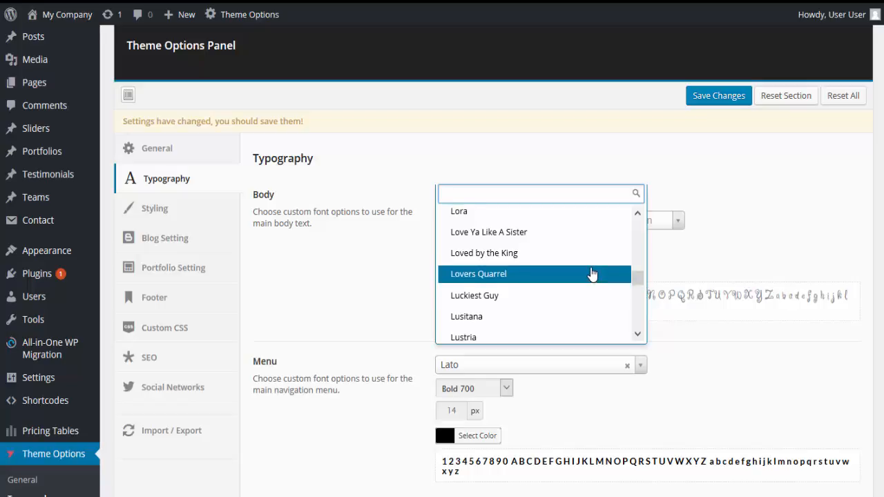
{"action": "scroll", "coordinate": [592, 274], "scroll_direction": "up", "scroll_amount": 5}
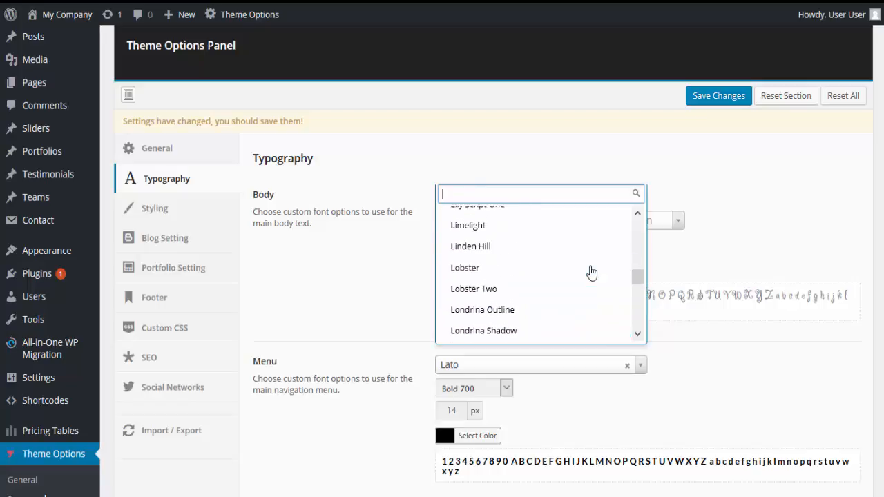
{"action": "scroll", "coordinate": [591, 274], "scroll_direction": "up", "scroll_amount": 5}
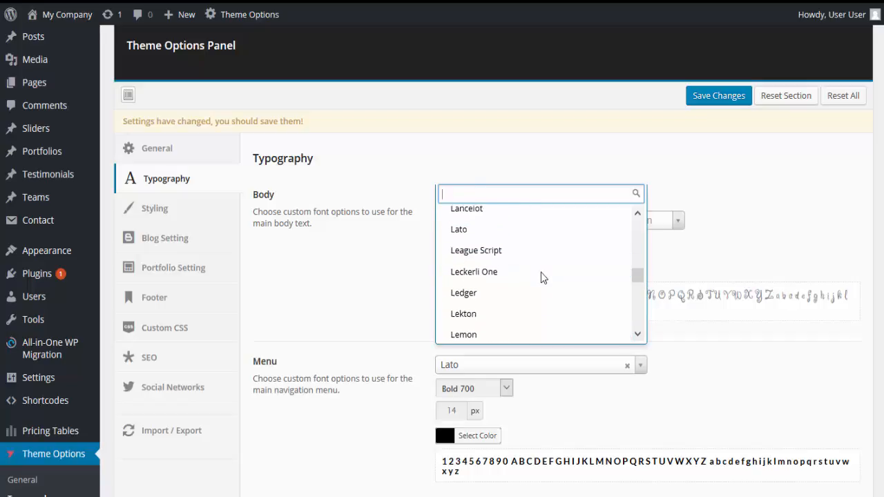
{"action": "scroll", "coordinate": [541, 277], "scroll_direction": "up", "scroll_amount": 1}
{"action": "left_click", "coordinate": [517, 283]}
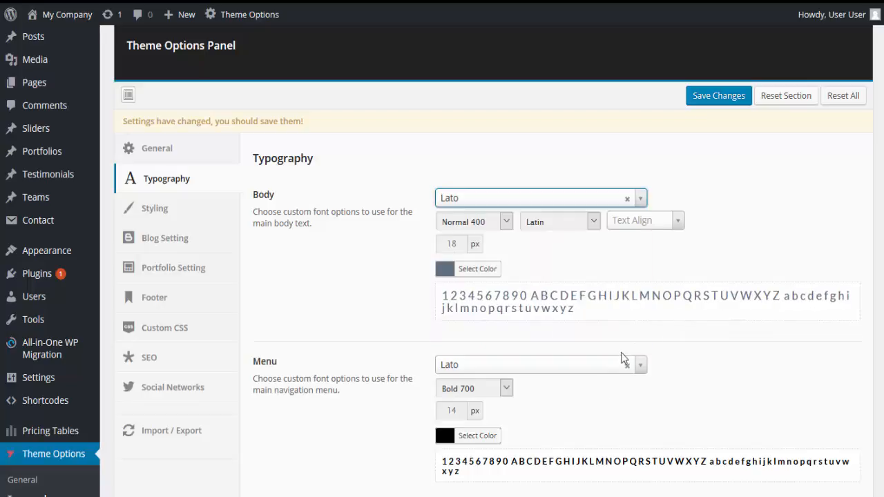
Copy the body text's current color code, #5f6f81, from its color picker.
{"action": "scroll", "coordinate": [697, 363], "scroll_direction": "down", "scroll_amount": 1}
{"action": "scroll", "coordinate": [702, 351], "scroll_direction": "up", "scroll_amount": 1}
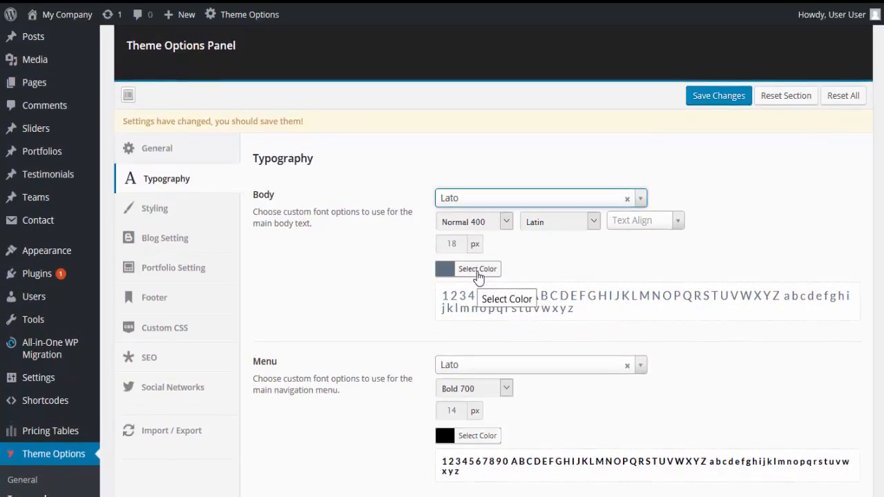
{"action": "left_click", "coordinate": [477, 269]}
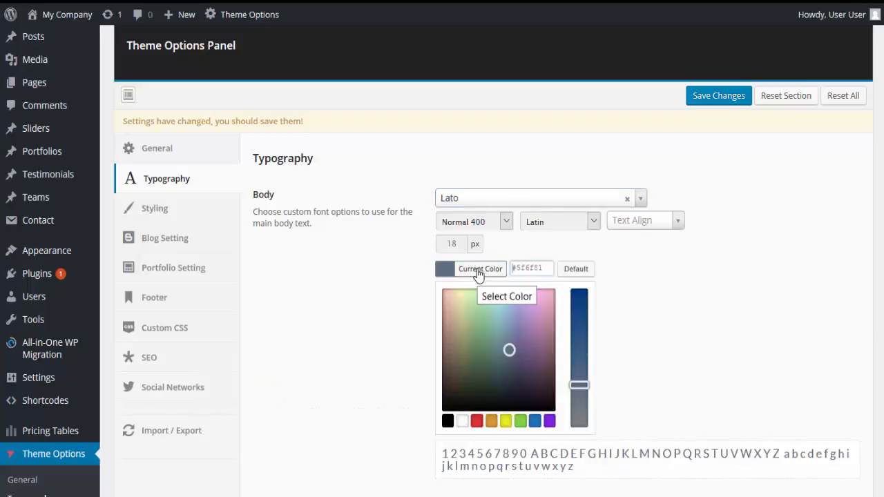
{"action": "left_click_drag", "start_coordinate": [548, 268], "coordinate": [519, 270]}
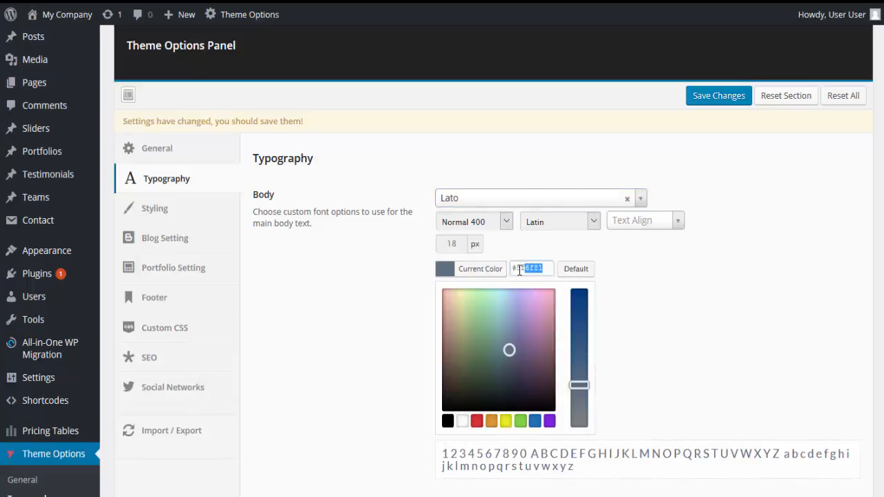
{"action": "right_click", "coordinate": [514, 271]}
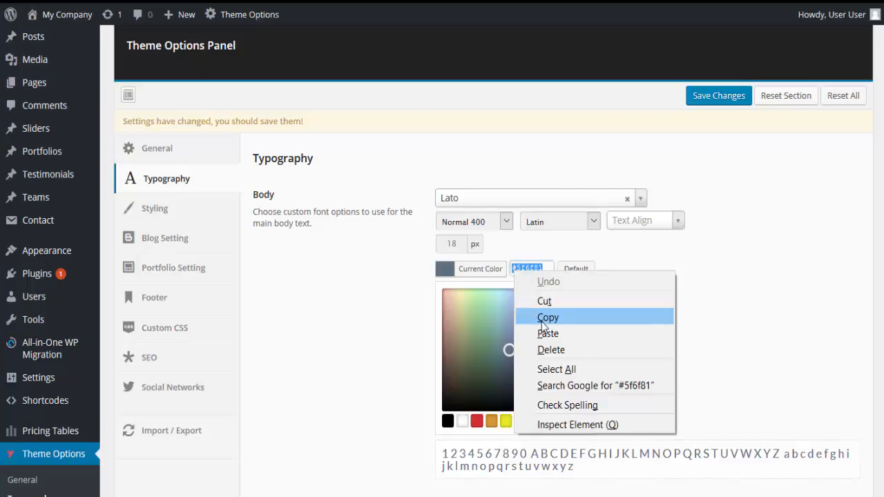
{"action": "left_click", "coordinate": [646, 321]}
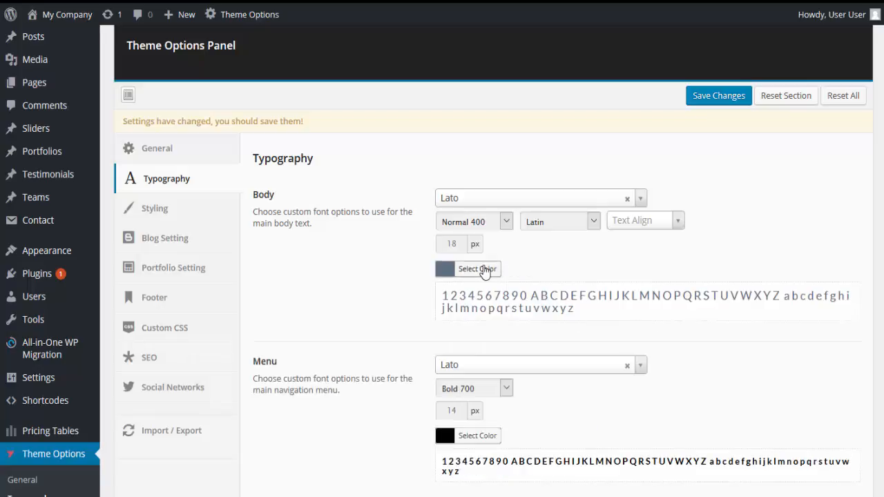
Change the body text color to bright green, #18bf3a.
{"action": "left_click", "coordinate": [478, 269]}
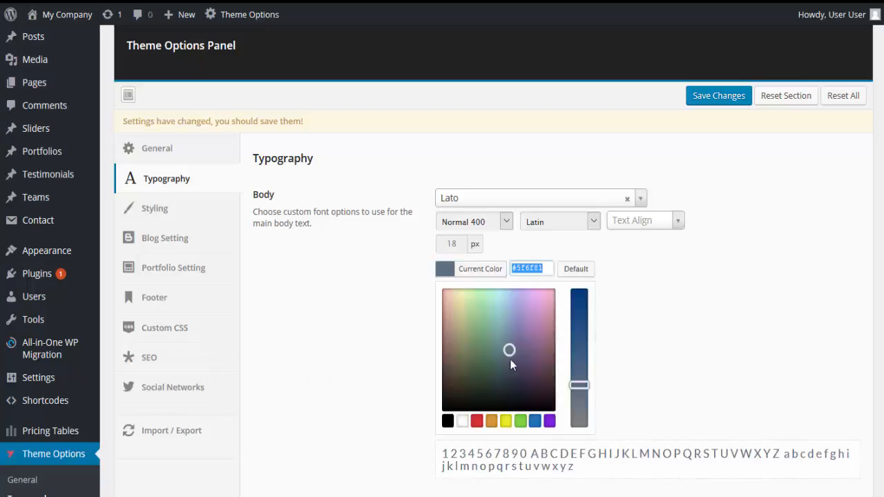
{"action": "left_click", "coordinate": [483, 318]}
{"action": "left_click", "coordinate": [583, 305]}
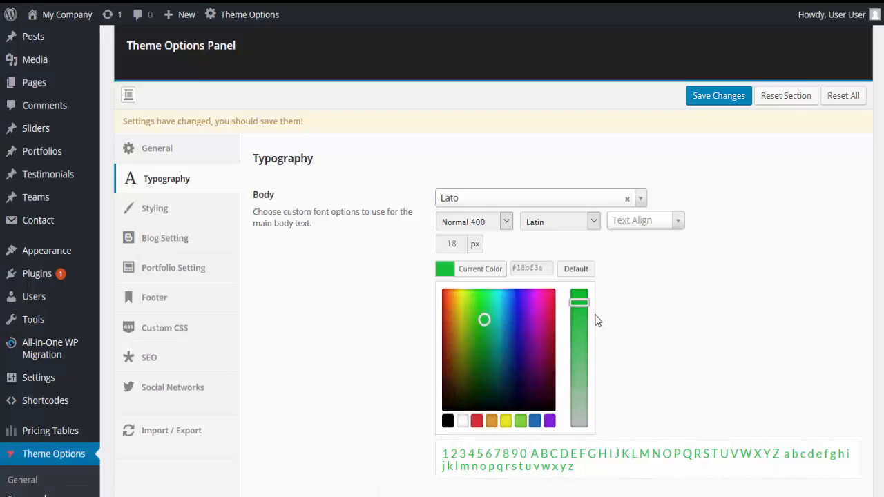
{"action": "left_click", "coordinate": [650, 332]}
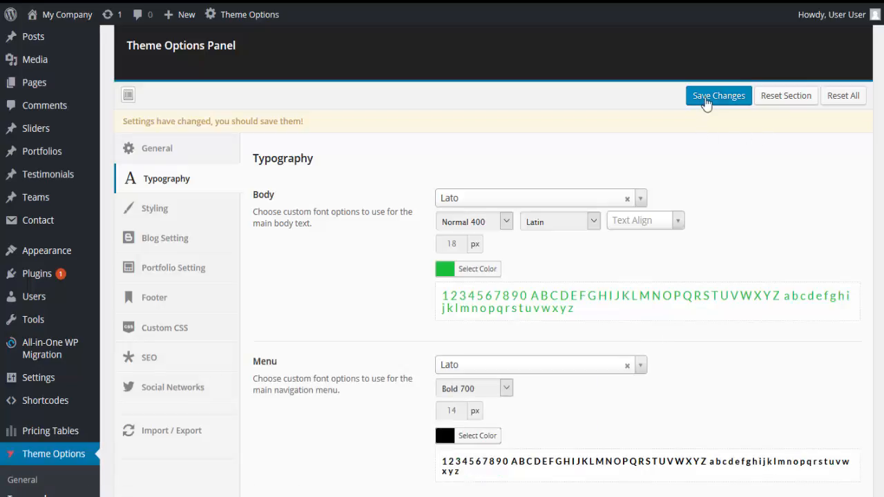
Look over the menu and headings fonts, save the typography settings, and check the body text in the live page's Features section.
{"action": "scroll", "coordinate": [385, 385], "scroll_direction": "down", "scroll_amount": 1}
{"action": "scroll", "coordinate": [384, 385], "scroll_direction": "down", "scroll_amount": 3}
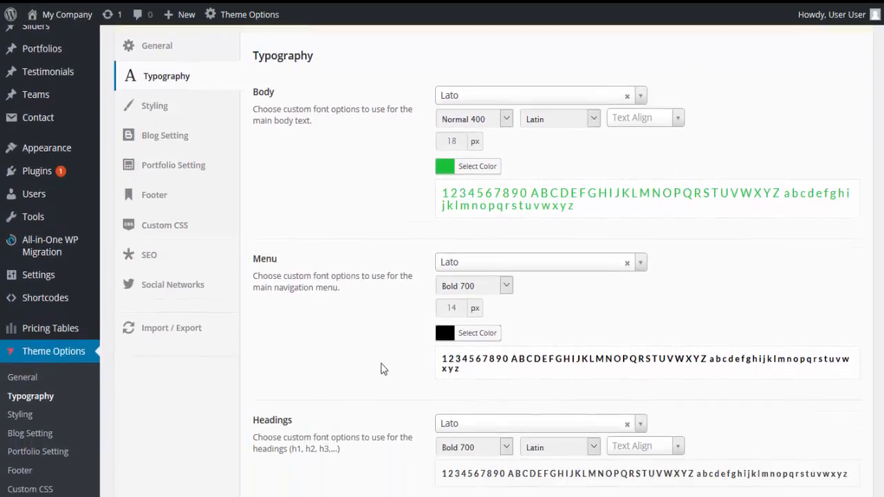
{"action": "scroll", "coordinate": [384, 366], "scroll_direction": "down", "scroll_amount": 1}
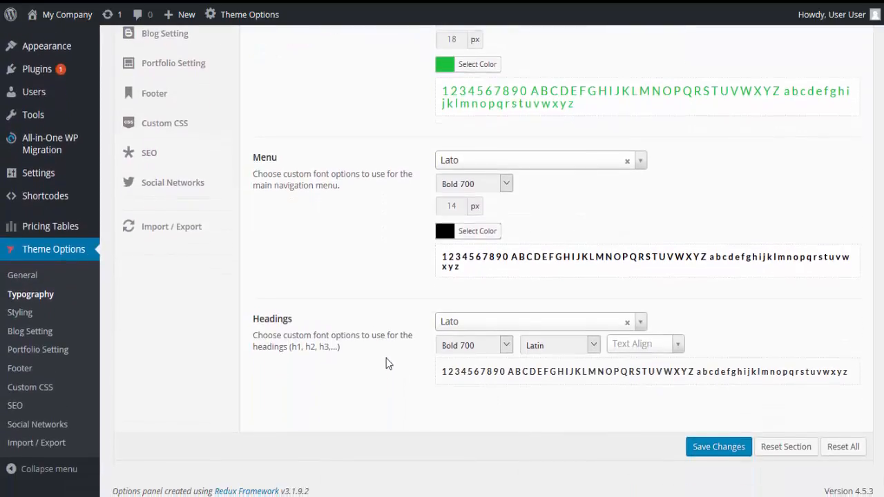
{"action": "scroll", "coordinate": [384, 339], "scroll_direction": "up", "scroll_amount": 4}
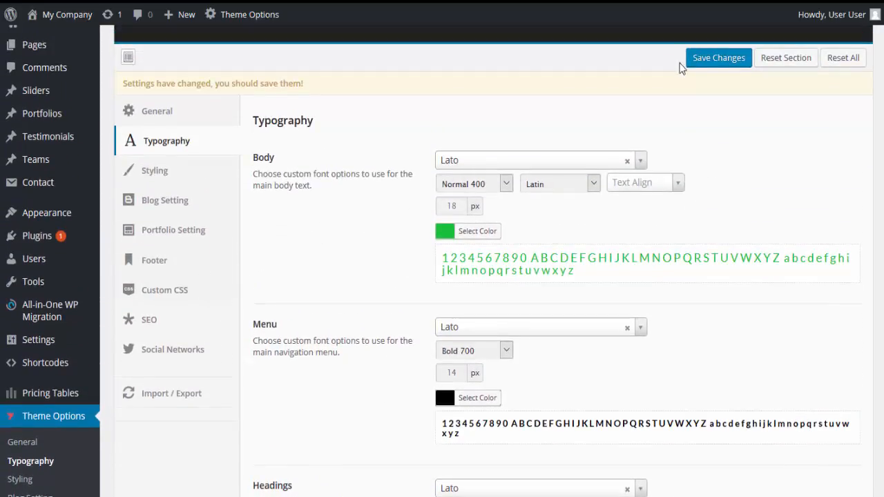
{"action": "left_click", "coordinate": [731, 70]}
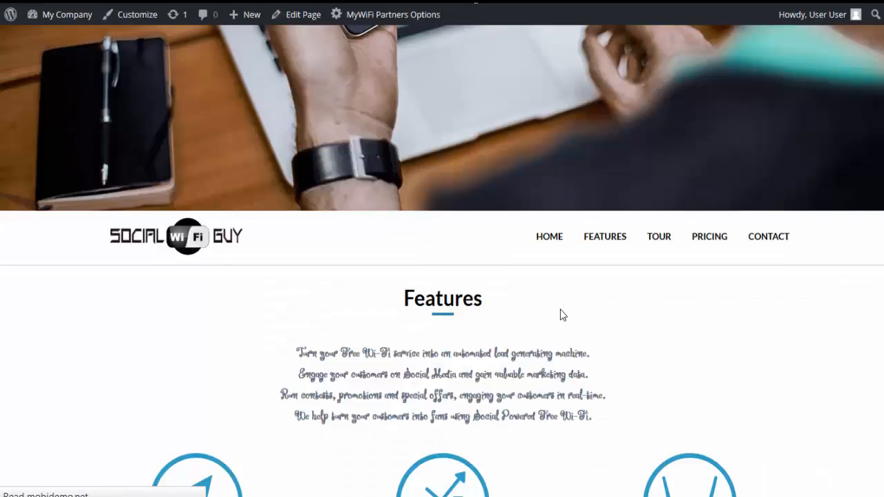
{"action": "scroll", "coordinate": [379, 343], "scroll_direction": "down", "scroll_amount": 1}
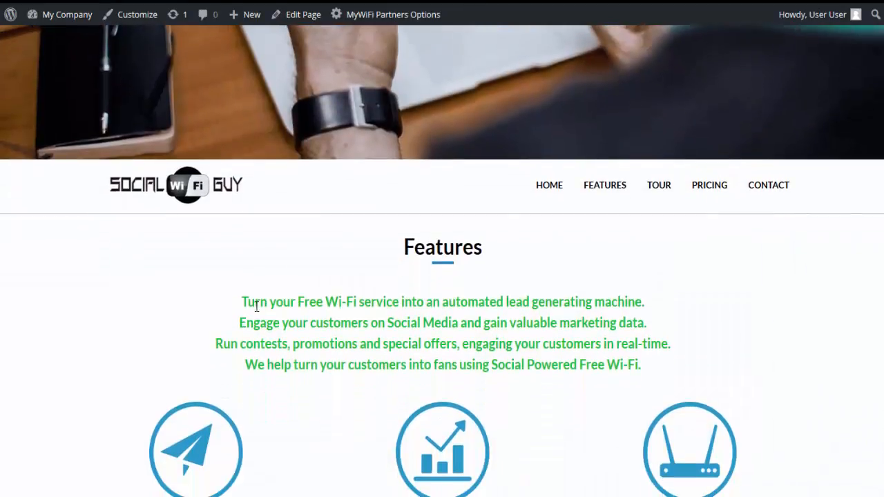
{"action": "scroll", "coordinate": [440, 135], "scroll_direction": "up", "scroll_amount": 1}
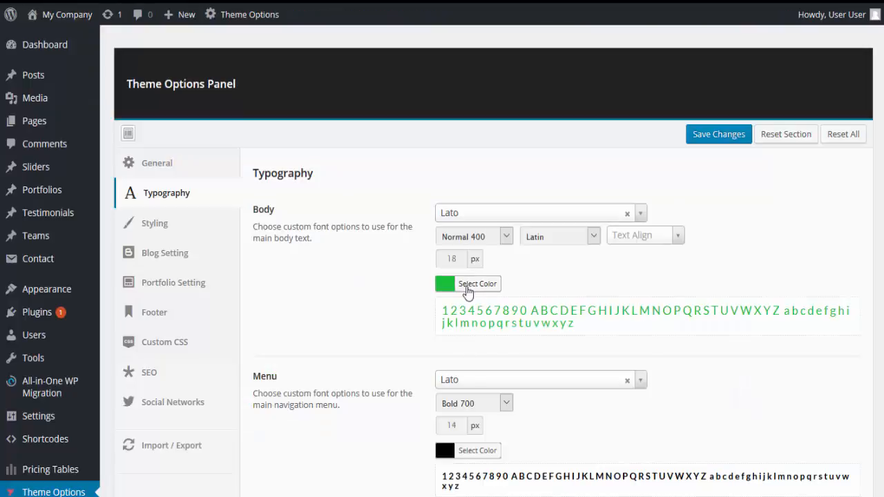
Restore the body text color by pasting the copied code #5f6f81.
{"action": "left_click", "coordinate": [467, 291]}
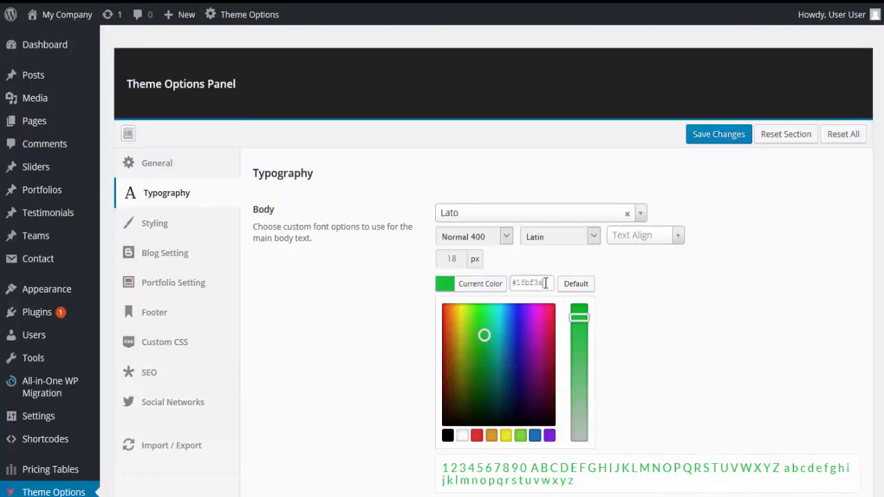
{"action": "left_click_drag", "start_coordinate": [544, 283], "coordinate": [513, 286]}
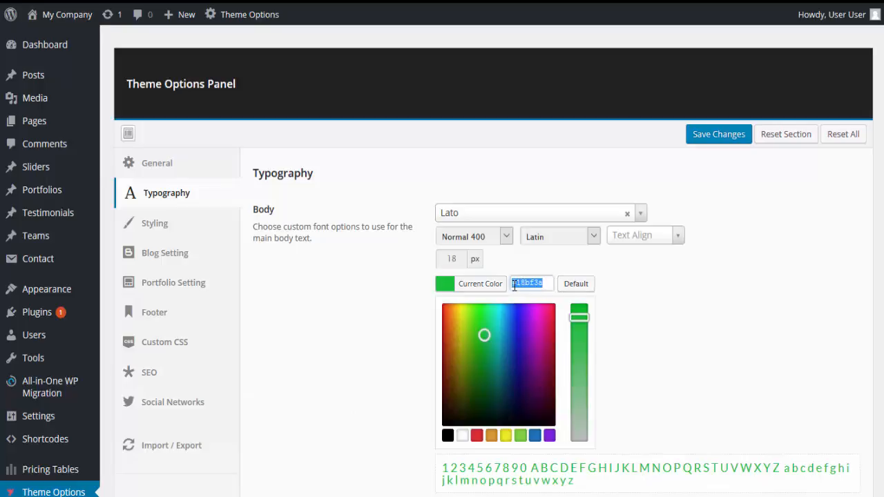
{"action": "key", "text": "ctrl+v"}
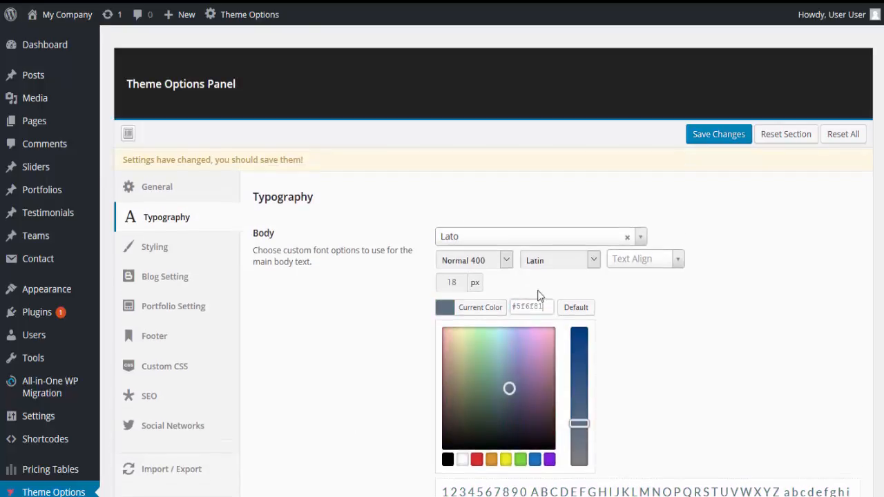
Set the body text size to 14 px and save the typography settings.
{"action": "double_click", "coordinate": [447, 281]}
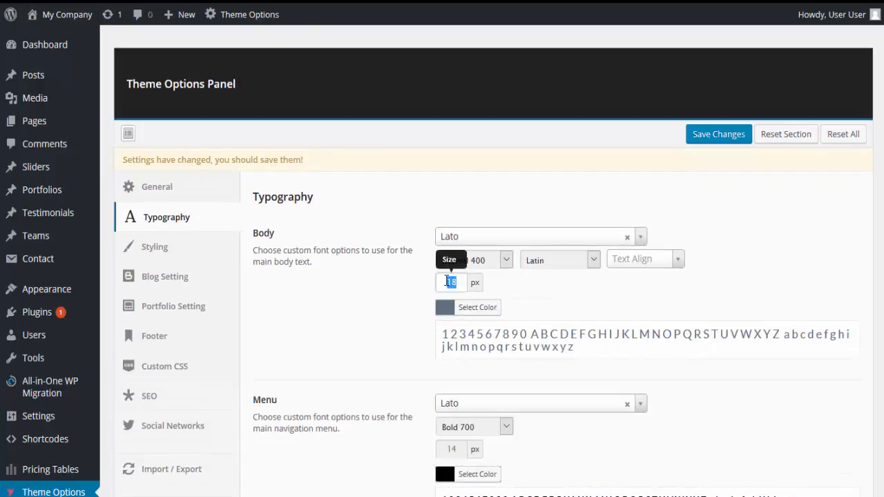
{"action": "type", "text": "14"}
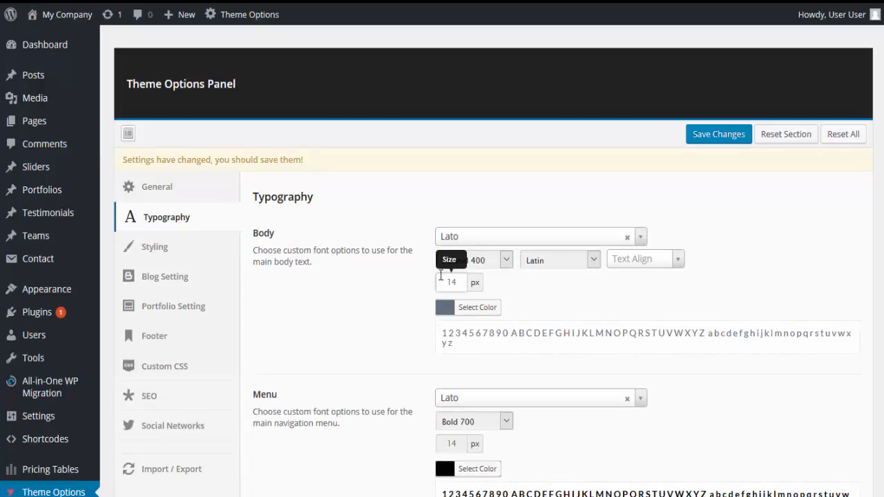
{"action": "left_click", "coordinate": [703, 138]}
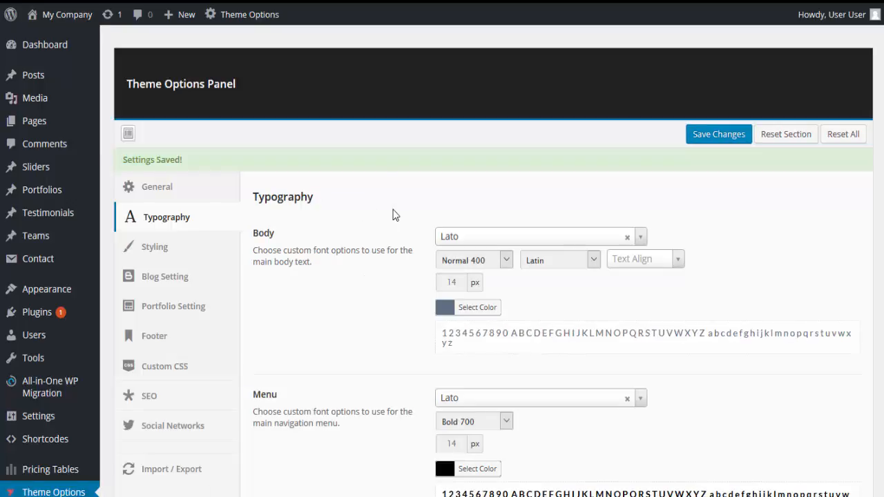
Copy the styling section's main color code #2185c5.
{"action": "left_click", "coordinate": [161, 253]}
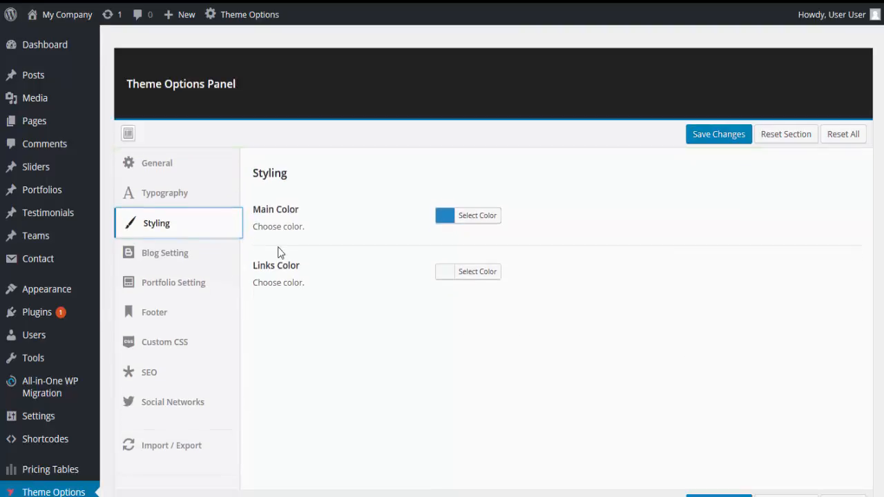
{"action": "left_click", "coordinate": [475, 217]}
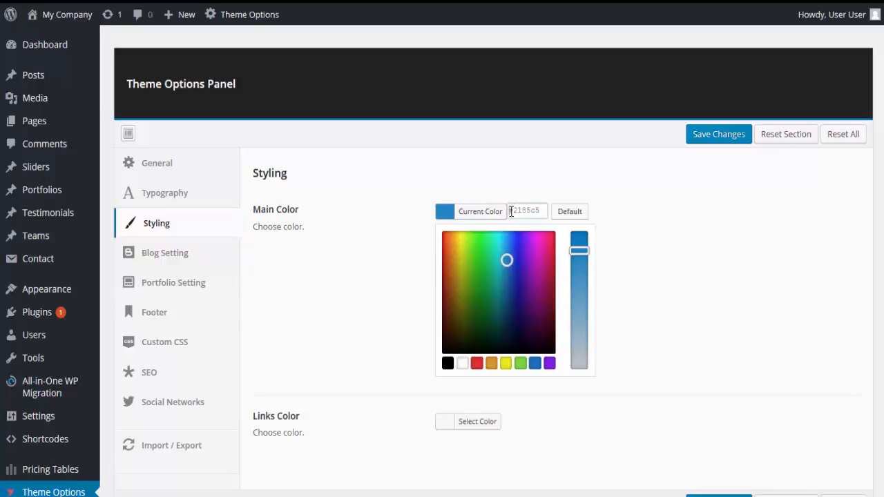
{"action": "left_click_drag", "start_coordinate": [511, 211], "coordinate": [542, 216]}
{"action": "key", "text": "ctrl+c"}
Change the main color to a saturated red, #cc1508, and save the styling settings.
{"action": "left_click", "coordinate": [445, 284]}
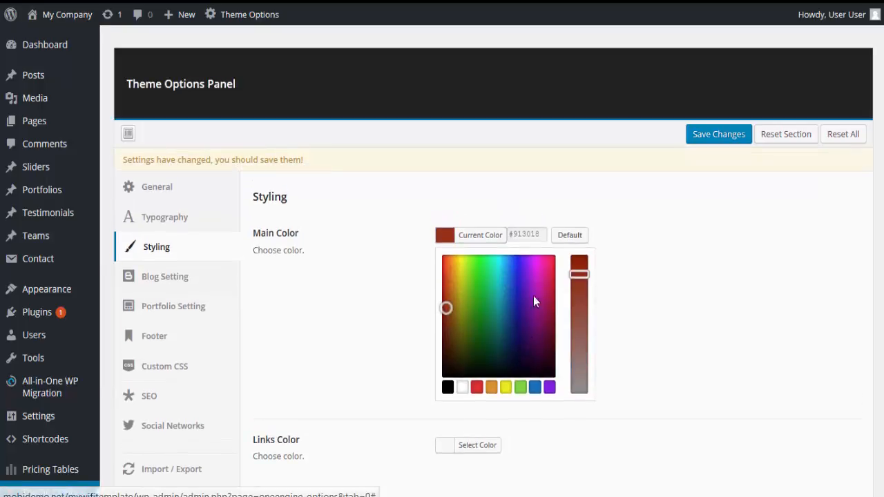
{"action": "left_click", "coordinate": [443, 281]}
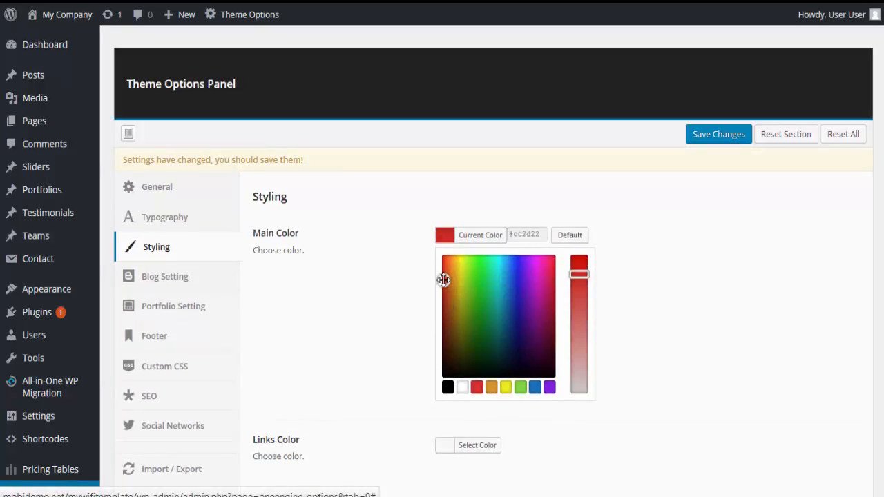
{"action": "left_click_drag", "start_coordinate": [579, 274], "coordinate": [578, 260]}
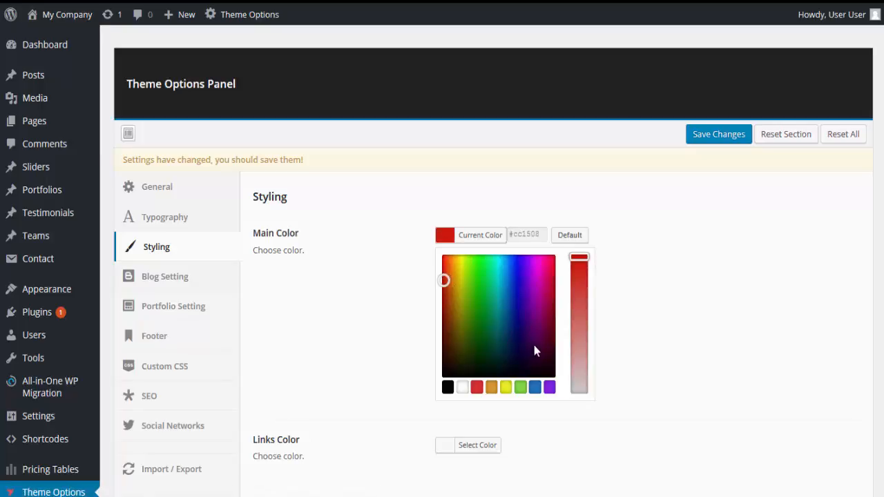
{"action": "left_click", "coordinate": [727, 143]}
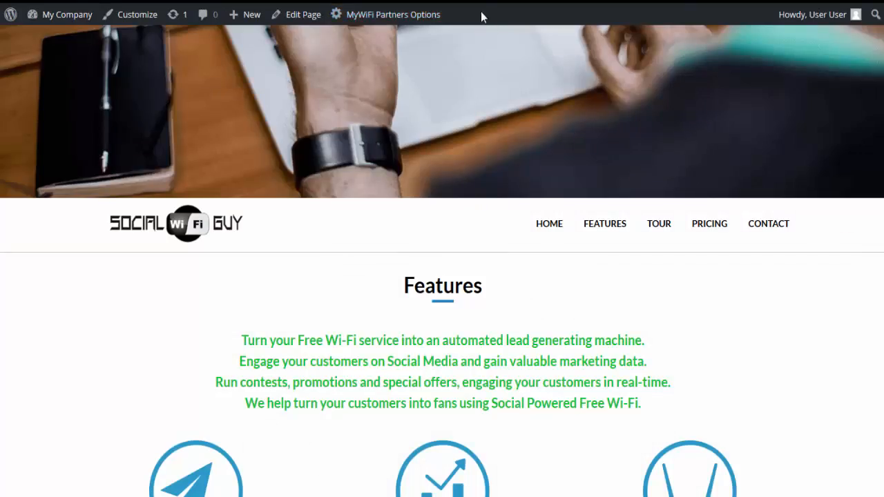
Check the changed main color on the live home page, from its loading screen to the Features section.
{"action": "left_click", "coordinate": [481, 2]}
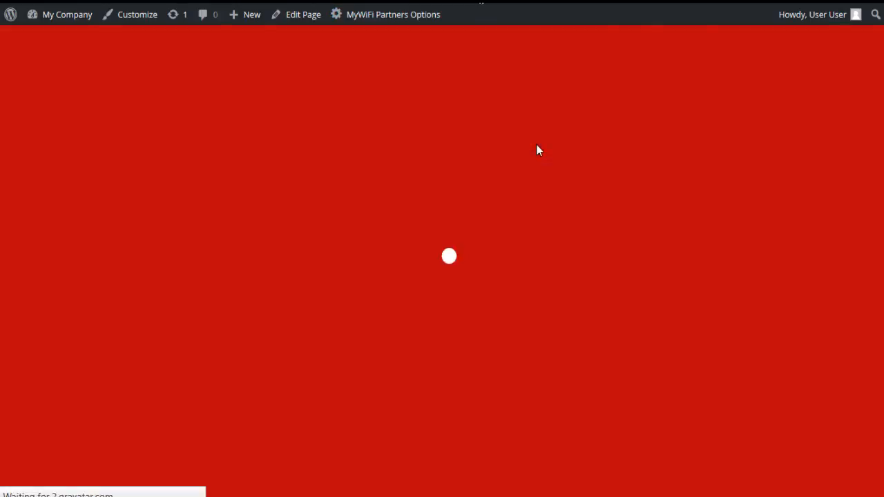
{"action": "scroll", "coordinate": [483, 255], "scroll_direction": "up", "scroll_amount": 2}
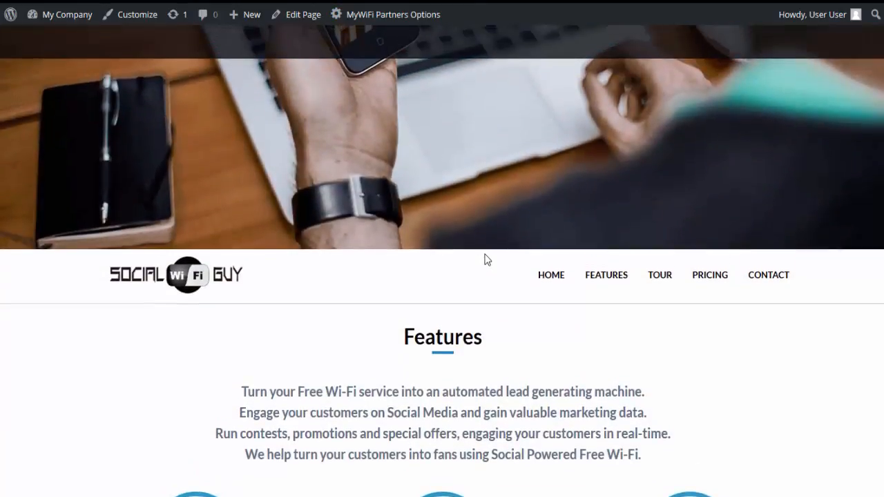
{"action": "scroll", "coordinate": [274, 86], "scroll_direction": "down", "scroll_amount": 1}
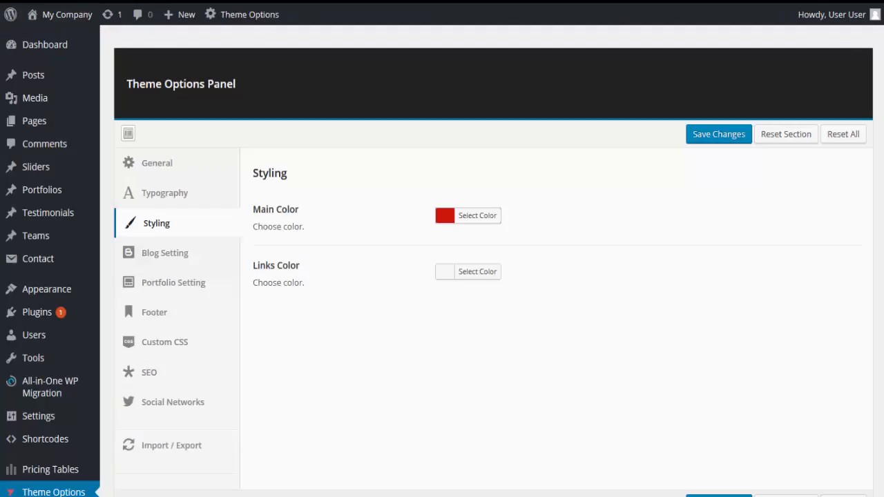
Restore the main color by pasting the copied code #2185c5, and save the styling settings.
{"action": "left_click", "coordinate": [475, 218]}
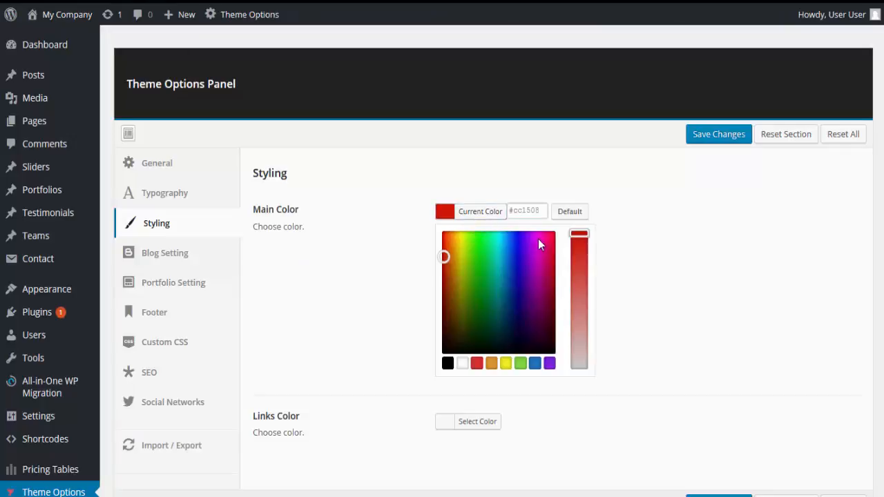
{"action": "left_click_drag", "start_coordinate": [545, 211], "coordinate": [499, 212]}
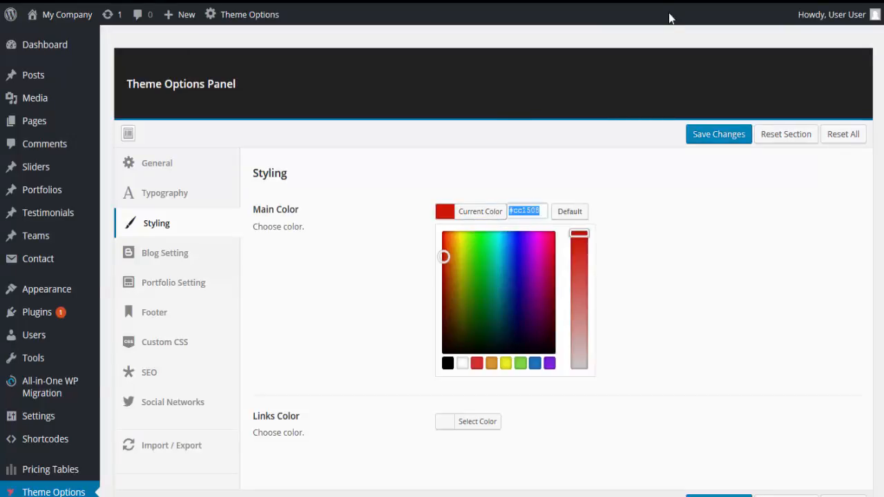
{"action": "key", "text": "ctrl+v"}
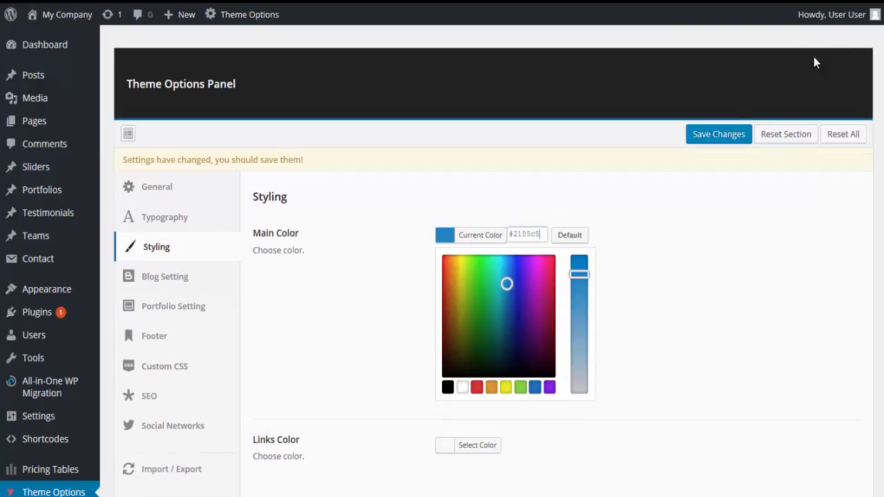
{"action": "left_click", "coordinate": [721, 135]}
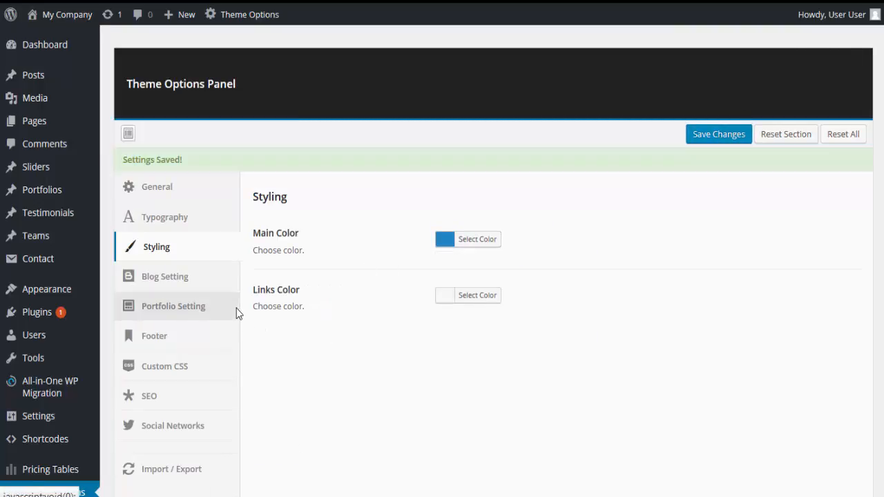
Replace the placeholder subtitle in the blog settings with "Welcome t the Social WiFi Blog!".
{"action": "left_click", "coordinate": [183, 285]}
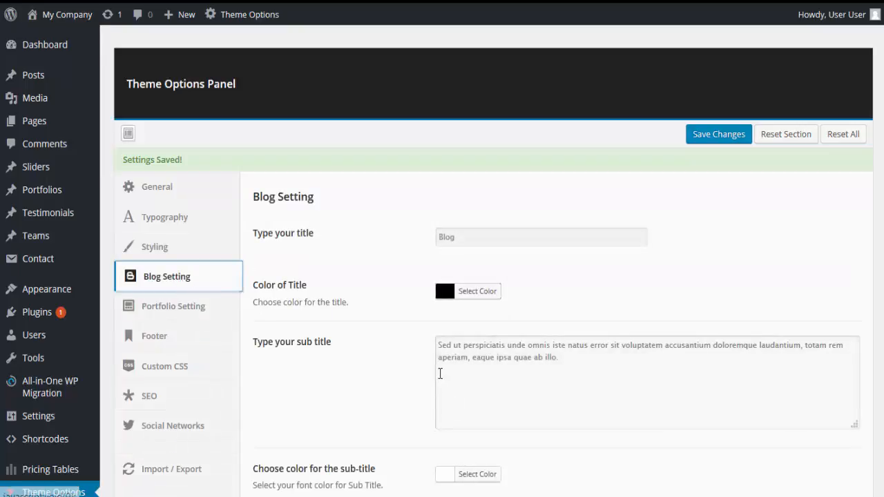
{"action": "scroll", "coordinate": [387, 262], "scroll_direction": "down", "scroll_amount": 1}
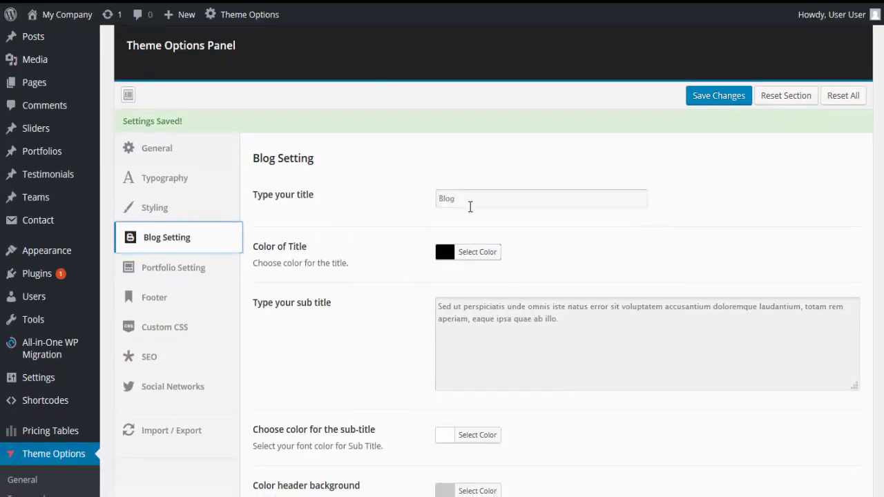
{"action": "scroll", "coordinate": [470, 205], "scroll_direction": "down", "scroll_amount": 1}
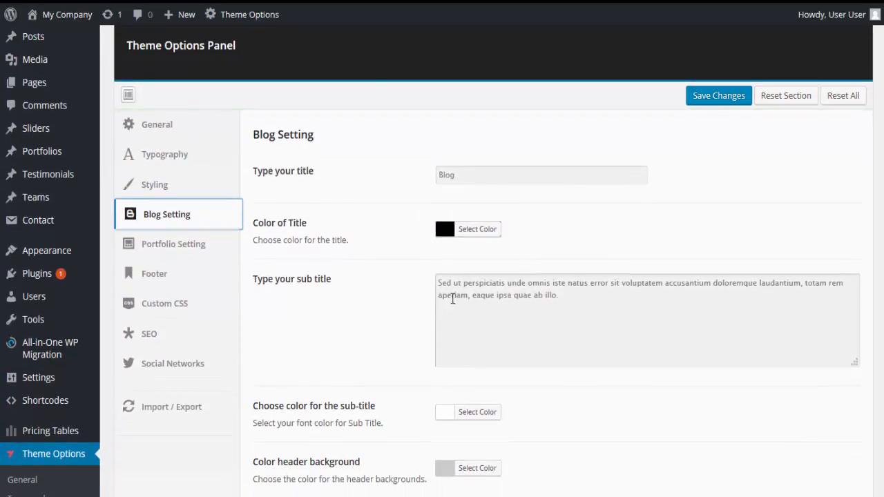
{"action": "scroll", "coordinate": [394, 321], "scroll_direction": "down", "scroll_amount": 2}
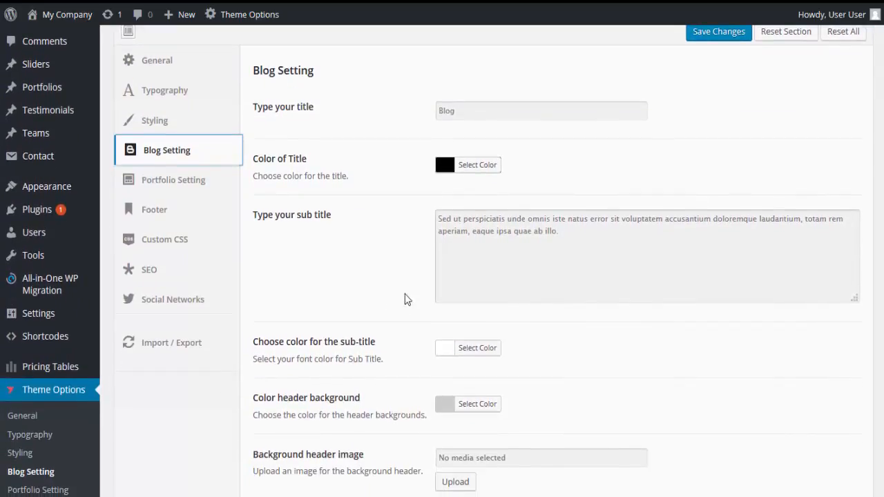
{"action": "left_click", "coordinate": [438, 230]}
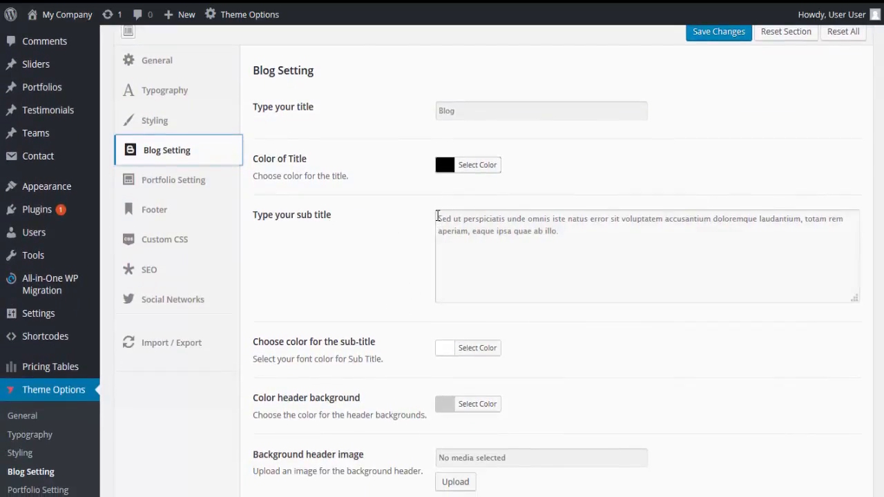
{"action": "left_click_drag", "start_coordinate": [439, 219], "coordinate": [590, 240]}
{"action": "type", "text": "Welcome "}
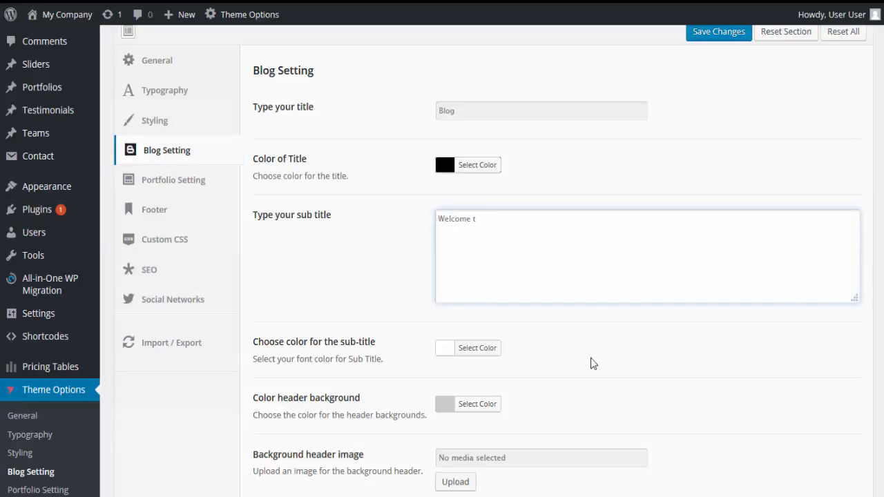
{"action": "type", "text": "t the Social WiFi Blog!"}
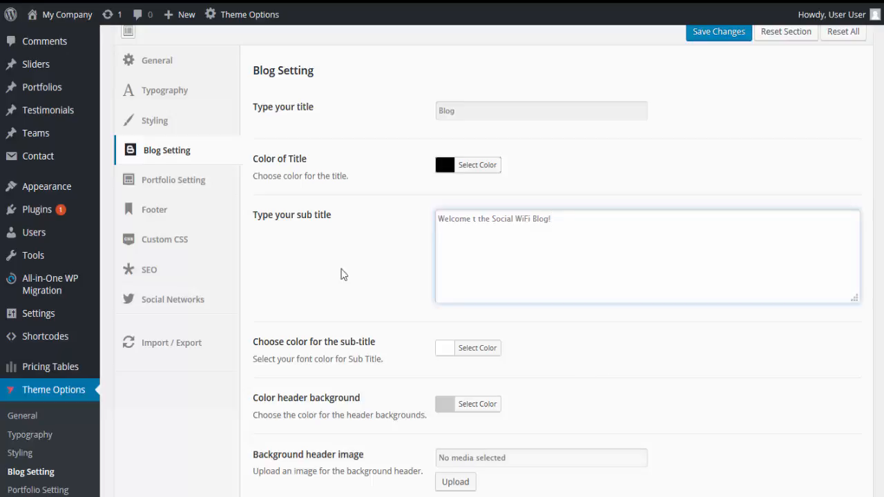
Set the blog header background color to #2185c5 by pasting the copied code.
{"action": "scroll", "coordinate": [414, 331], "scroll_direction": "down", "scroll_amount": 1}
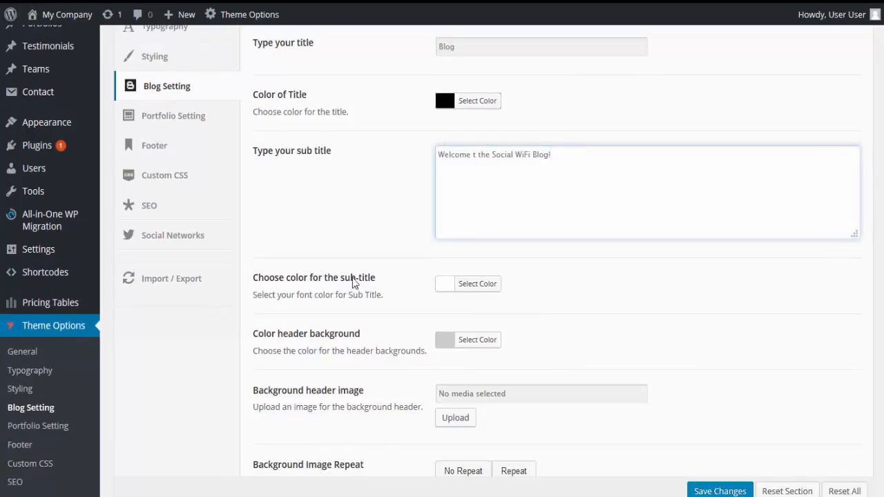
{"action": "scroll", "coordinate": [377, 324], "scroll_direction": "down", "scroll_amount": 1}
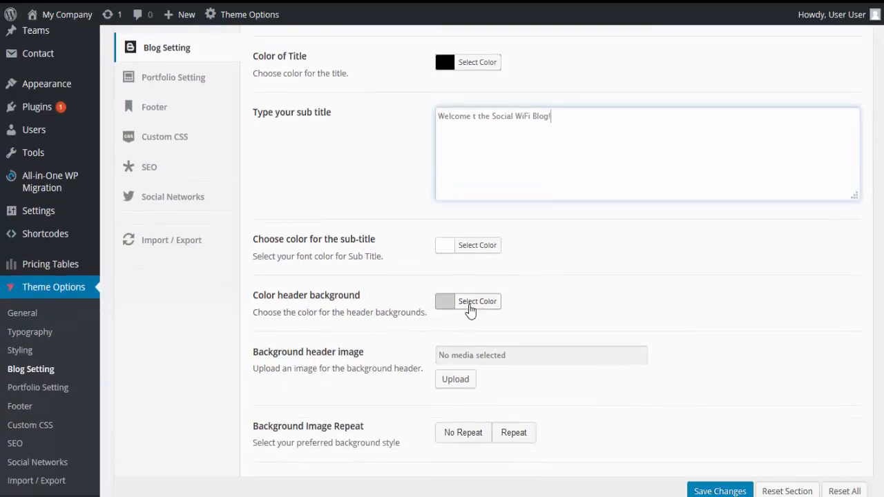
{"action": "left_click", "coordinate": [469, 305]}
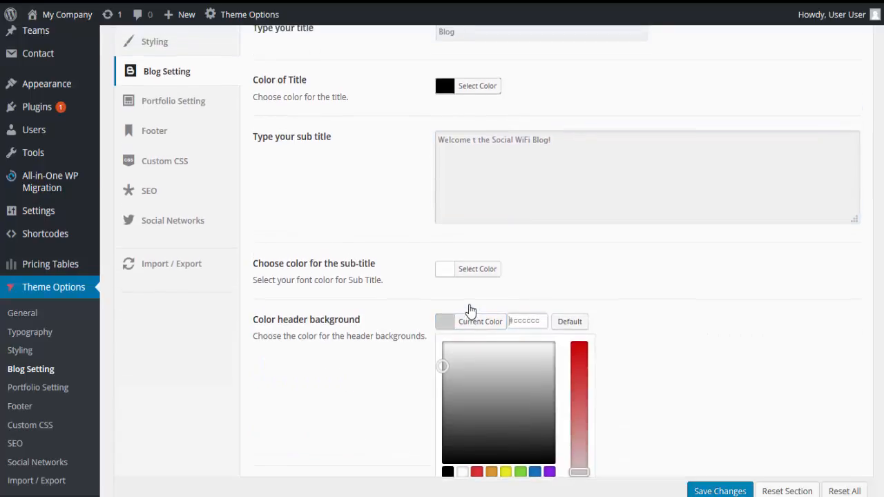
{"action": "left_click_drag", "start_coordinate": [544, 321], "coordinate": [505, 316]}
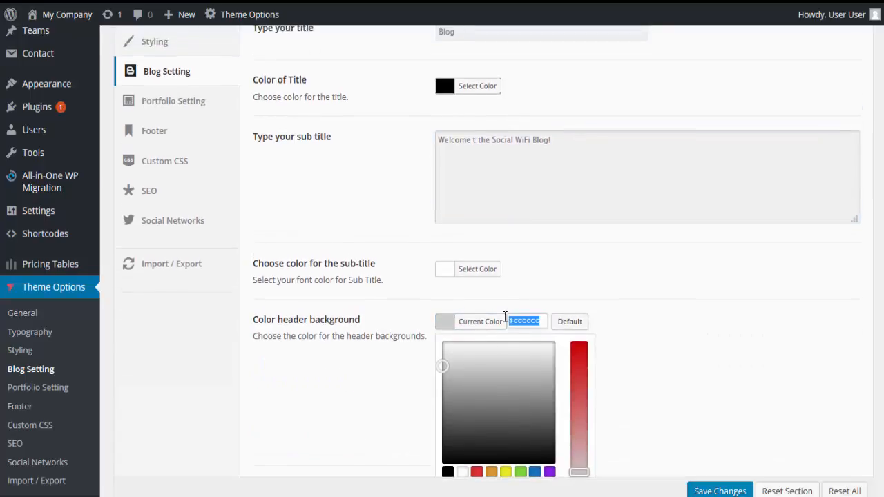
{"action": "type", "text": "#2185c5"}
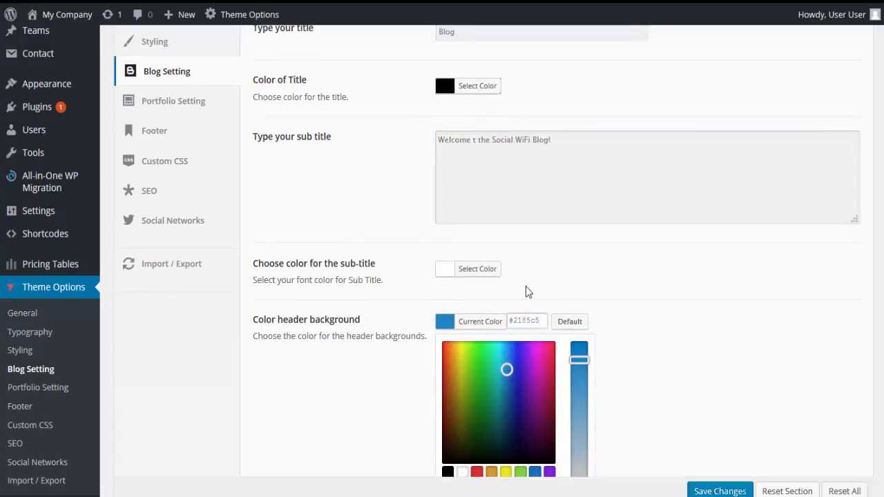
Review the blog header image, repeat, parallax, cover and social sharing options, and save the blog settings.
{"action": "scroll", "coordinate": [571, 307], "scroll_direction": "down", "scroll_amount": 3}
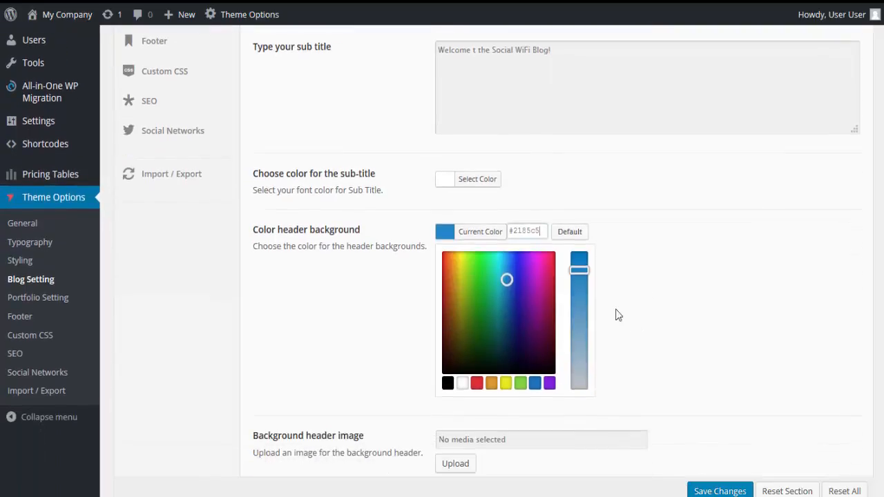
{"action": "scroll", "coordinate": [603, 343], "scroll_direction": "down", "scroll_amount": 1}
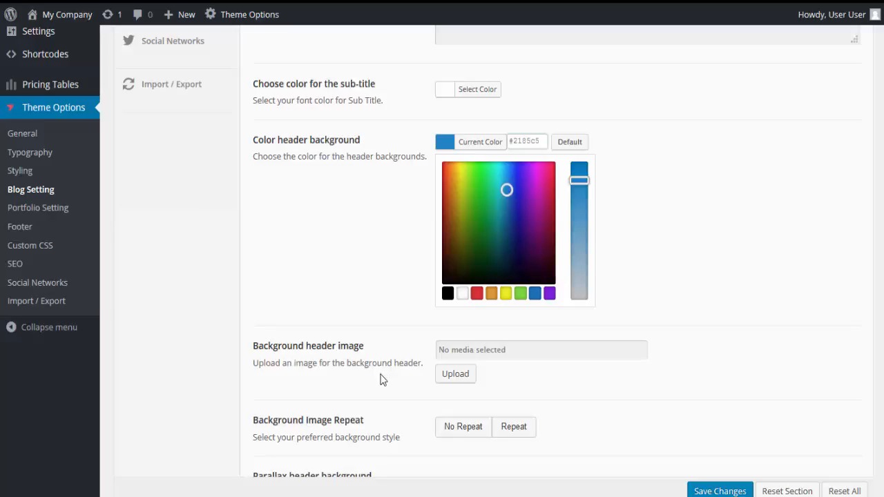
{"action": "scroll", "coordinate": [384, 384], "scroll_direction": "down", "scroll_amount": 1}
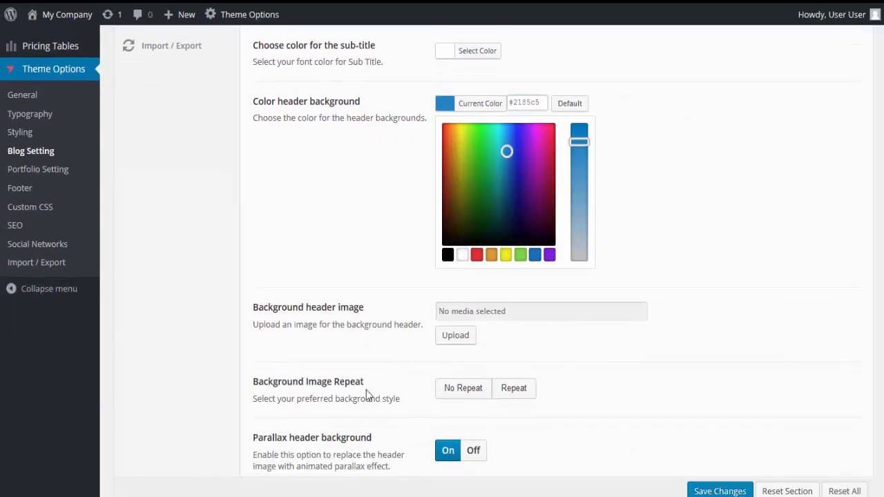
{"action": "scroll", "coordinate": [393, 407], "scroll_direction": "down", "scroll_amount": 1}
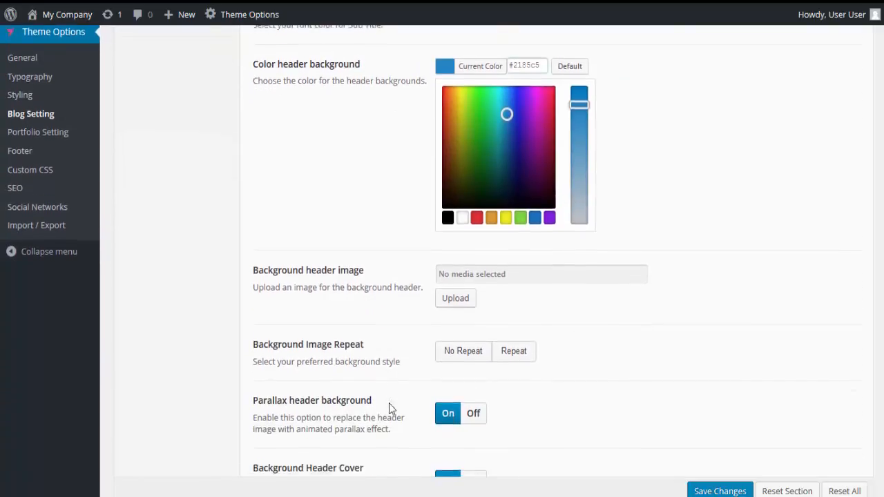
{"action": "scroll", "coordinate": [415, 396], "scroll_direction": "down", "scroll_amount": 1}
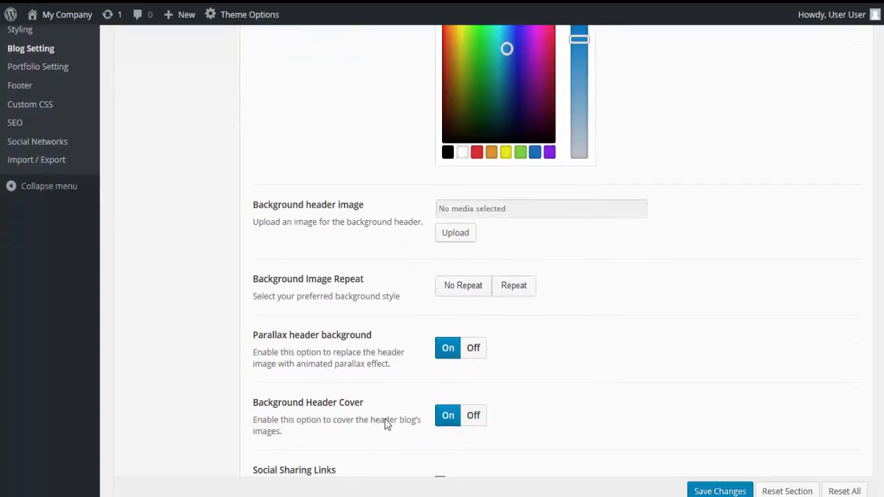
{"action": "scroll", "coordinate": [386, 418], "scroll_direction": "down", "scroll_amount": 1}
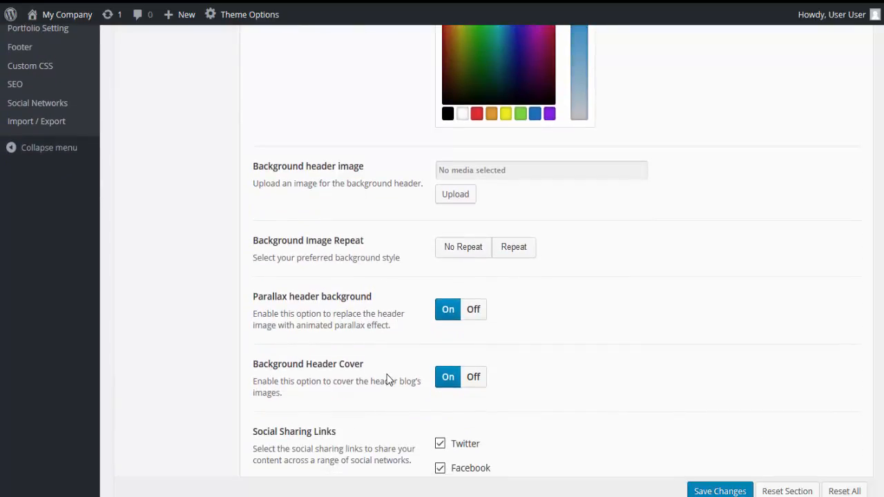
{"action": "scroll", "coordinate": [388, 379], "scroll_direction": "down", "scroll_amount": 1}
{"action": "scroll", "coordinate": [732, 492], "scroll_direction": "down", "scroll_amount": 2}
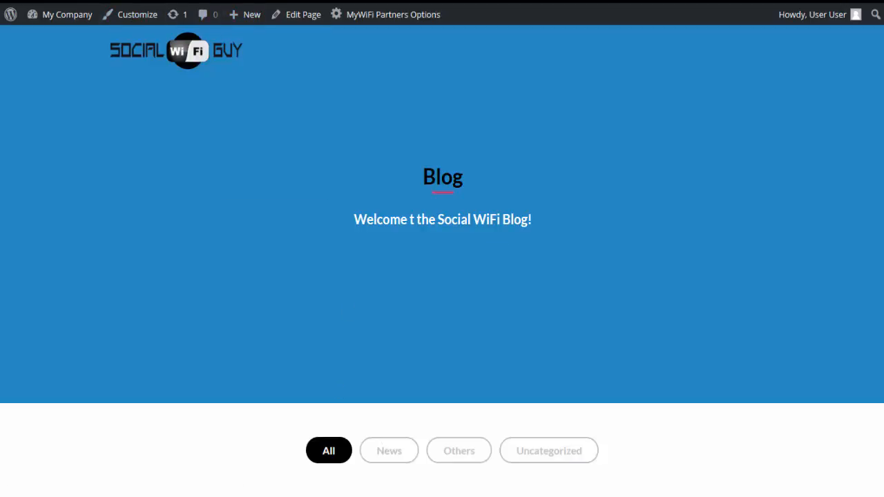
Leave the live blog page and review the portfolio settings for the Get in Touch button and social sharing links.
{"action": "key", "text": "BackSpace"}
{"action": "key", "text": "Return"}
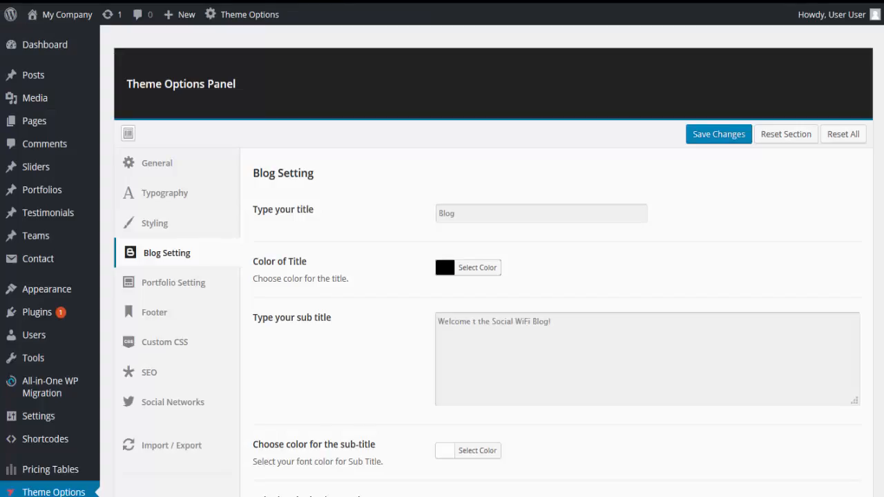
{"action": "left_click", "coordinate": [176, 285]}
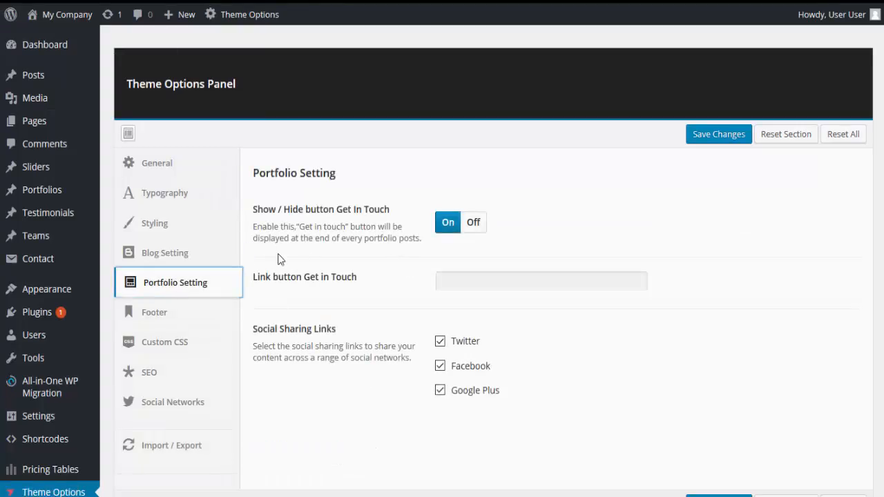
{"action": "scroll", "coordinate": [279, 273], "scroll_direction": "down", "scroll_amount": 1}
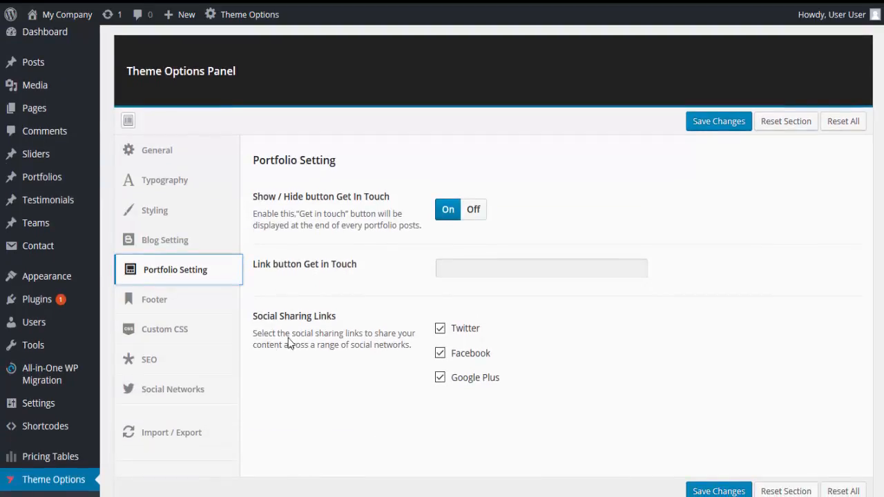
Change the copyright text in the footer settings to "2016 Social WiFi Guy All right reserve.".
{"action": "left_click", "coordinate": [172, 304]}
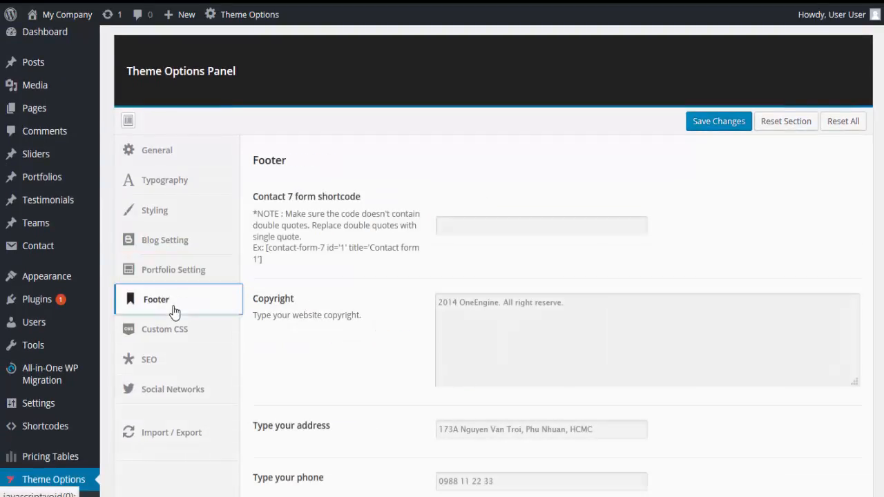
{"action": "left_click", "coordinate": [458, 302]}
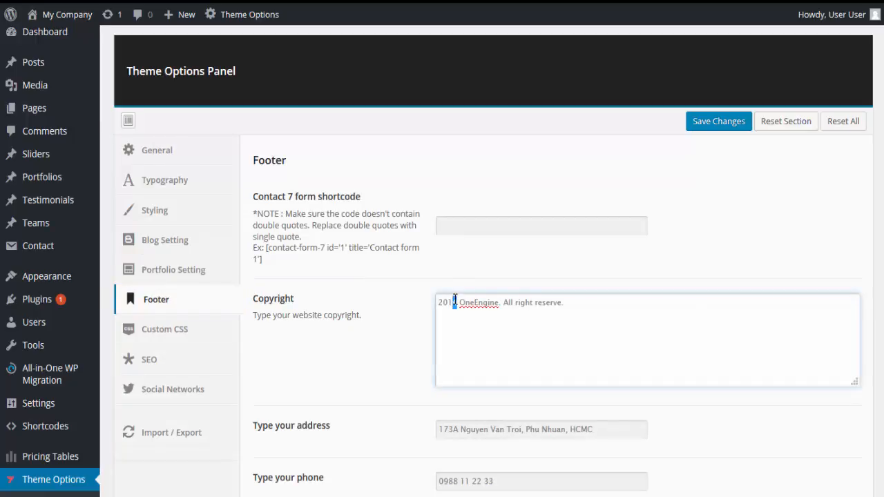
{"action": "type", "text": "6"}
{"action": "left_click_drag", "start_coordinate": [460, 302], "coordinate": [502, 304]}
{"action": "type", "text": "Social Wi"}
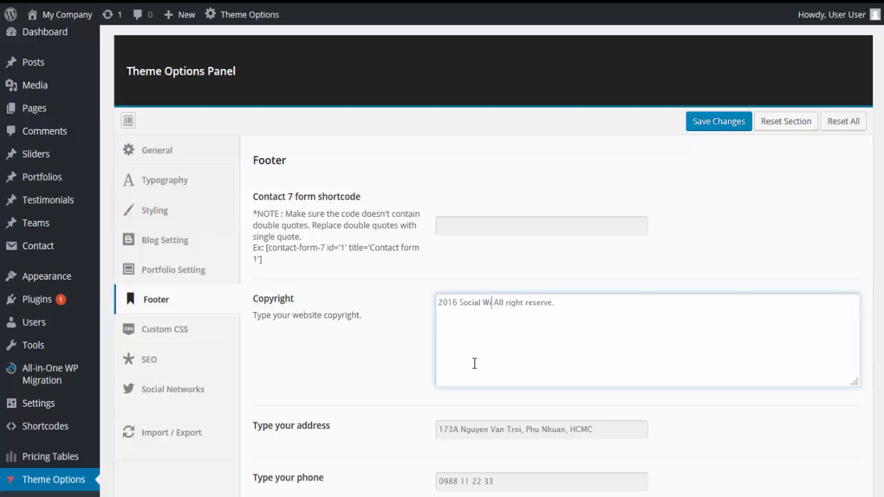
{"action": "type", "text": "Fi Guy"}
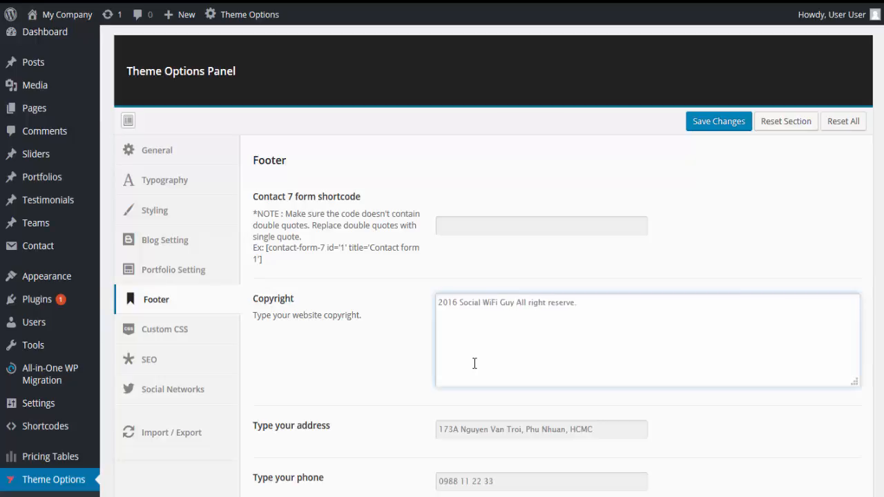
Replace the placeholder address in the footer settings with the company's postal address.
{"action": "scroll", "coordinate": [475, 363], "scroll_direction": "down", "scroll_amount": 2}
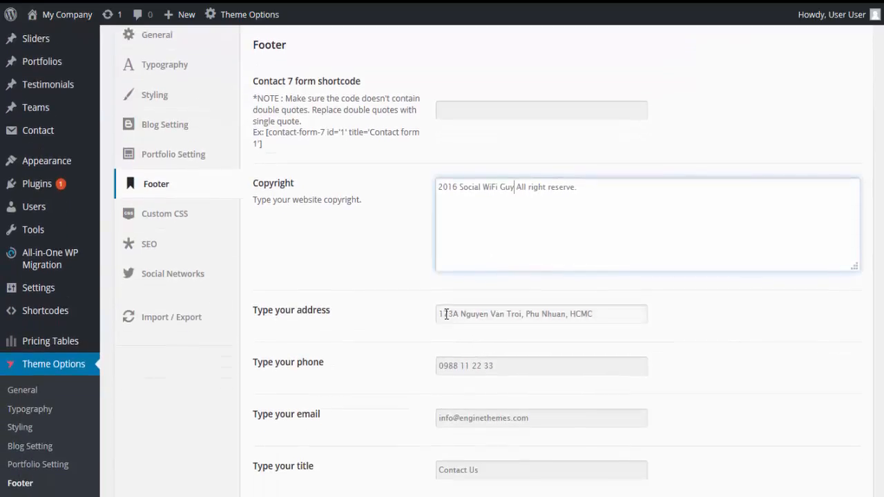
{"action": "left_click_drag", "start_coordinate": [442, 314], "coordinate": [592, 338]}
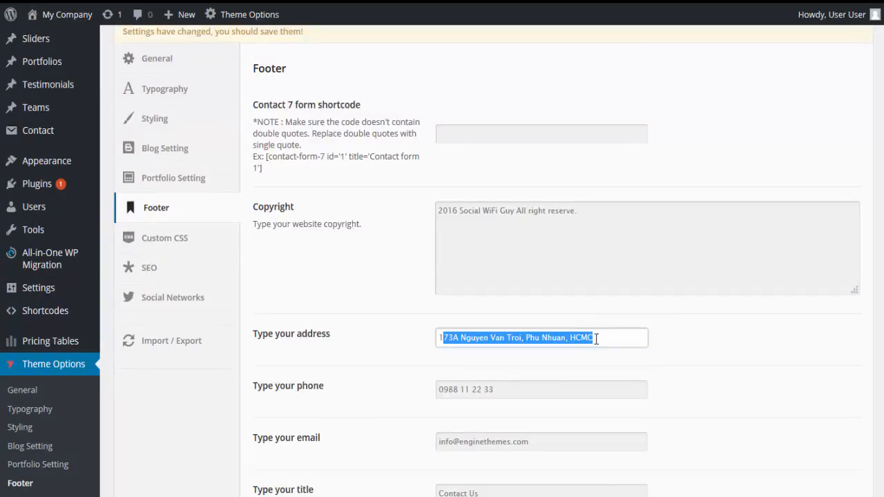
{"action": "type", "text": "123 Main Stree"}
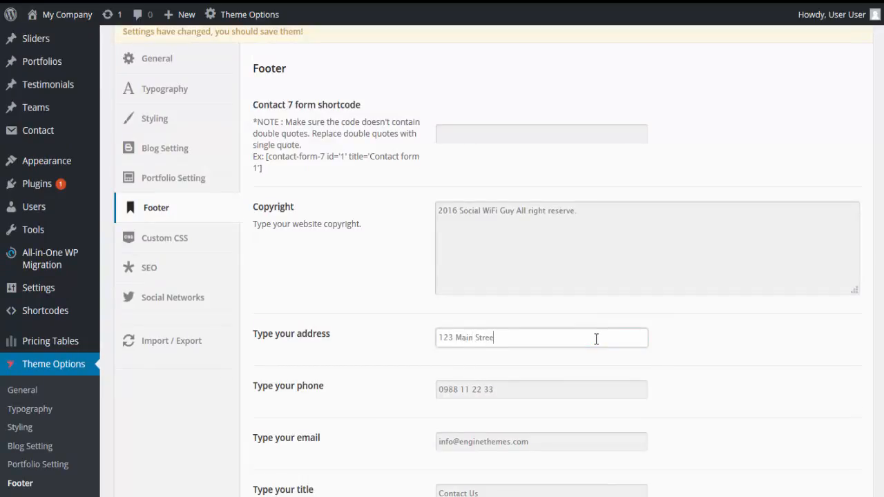
{"action": "type", "text": "t Anytown,"}
{"action": "type", "text": "USA 121212"}
{"action": "key", "text": "BackSpace"}
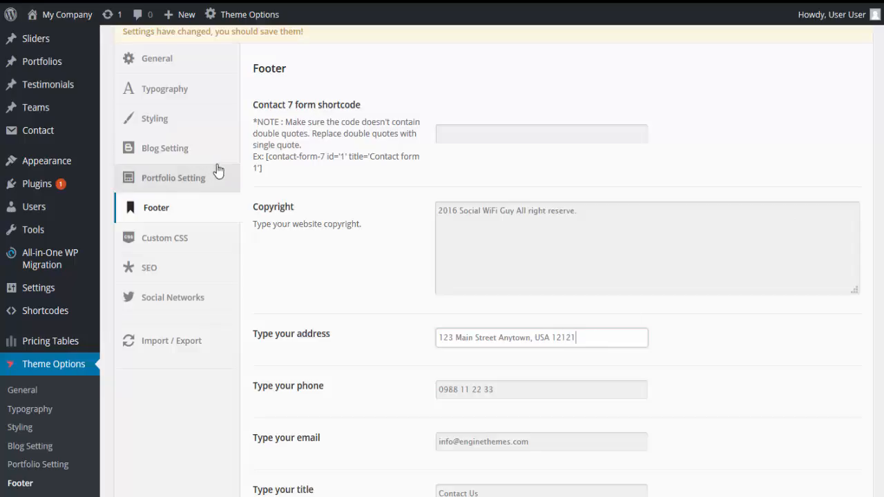
Replace the placeholder phone number in the footer settings with the company's phone number.
{"action": "scroll", "coordinate": [347, 406], "scroll_direction": "down", "scroll_amount": 1}
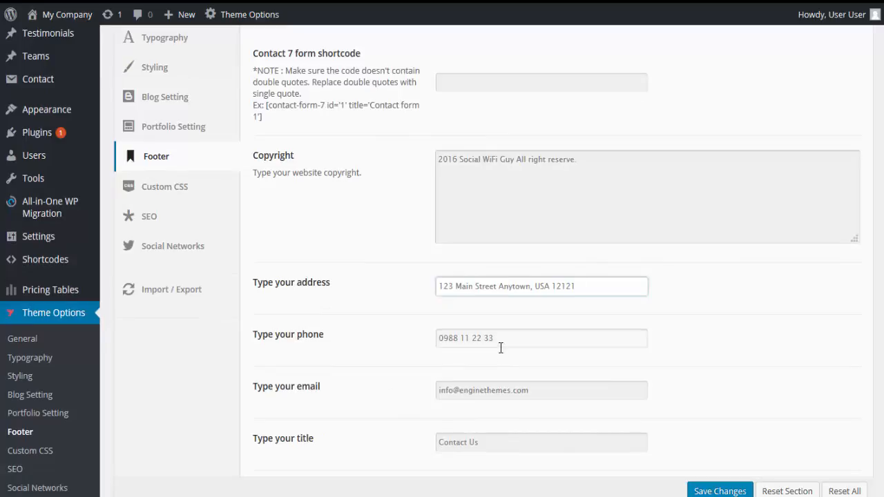
{"action": "left_click_drag", "start_coordinate": [501, 339], "coordinate": [418, 349]}
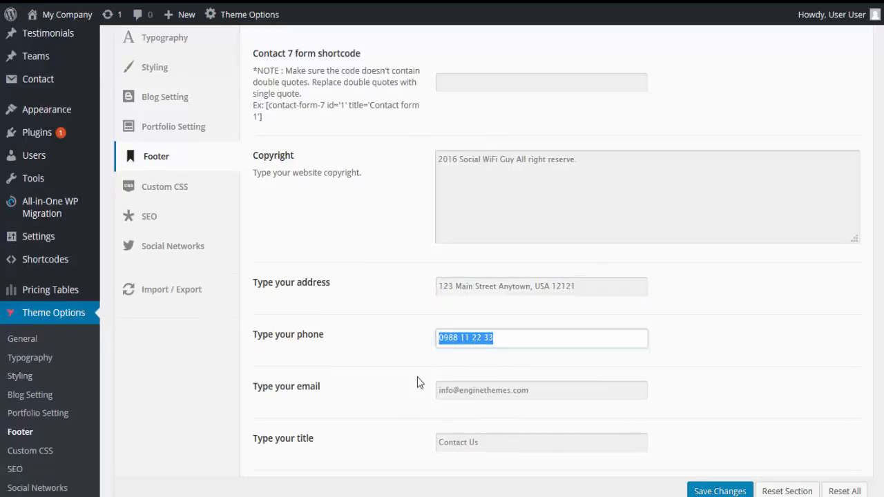
{"action": "type", "text": "888-5551"}
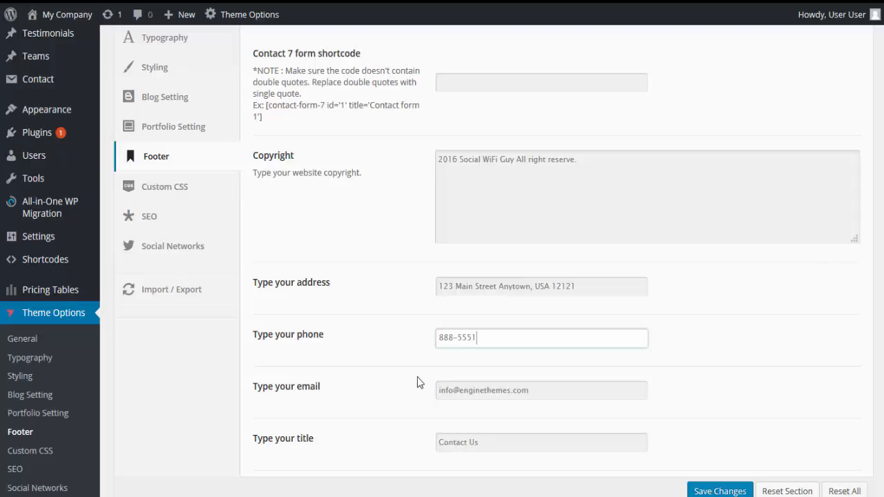
{"action": "key", "text": "BackSpace"}
{"action": "type", "text": "-1212"}
Update the domain of the footer contact e-mail to the company's own domain.
{"action": "scroll", "coordinate": [438, 387], "scroll_direction": "down", "scroll_amount": 1}
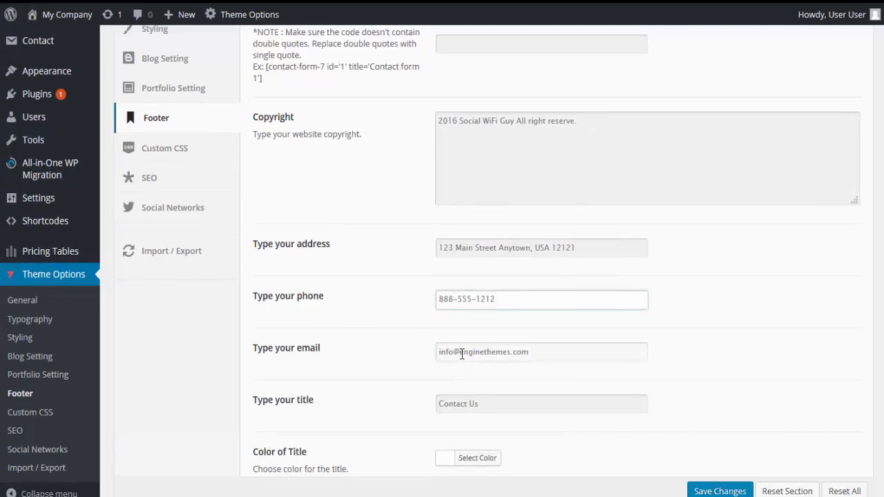
{"action": "left_click_drag", "start_coordinate": [459, 352], "coordinate": [511, 359]}
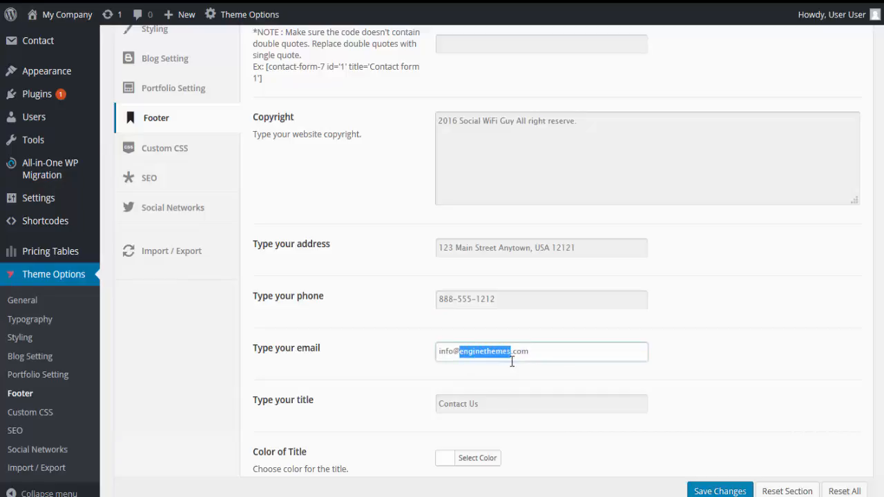
{"action": "type", "text": "social"}
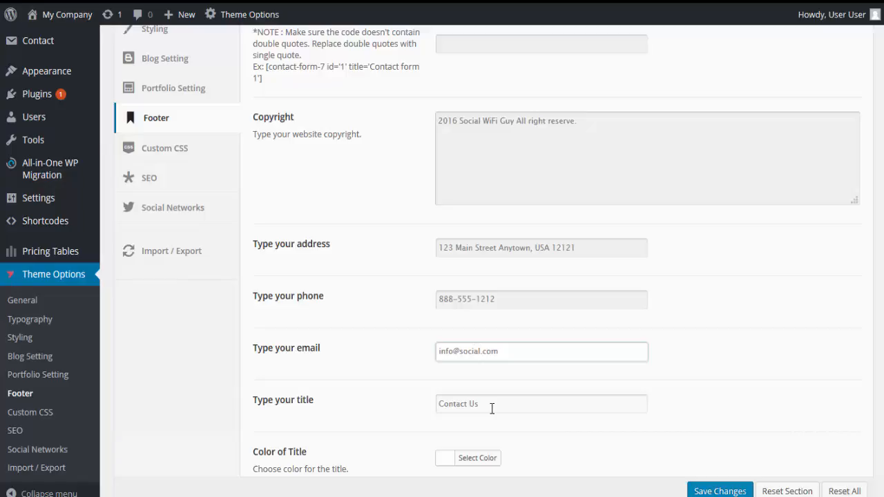
{"action": "type", "text": "wifiguy"}
Change the footer title from the placeholder to "Get in Touch".
{"action": "scroll", "coordinate": [485, 379], "scroll_direction": "down", "scroll_amount": 1}
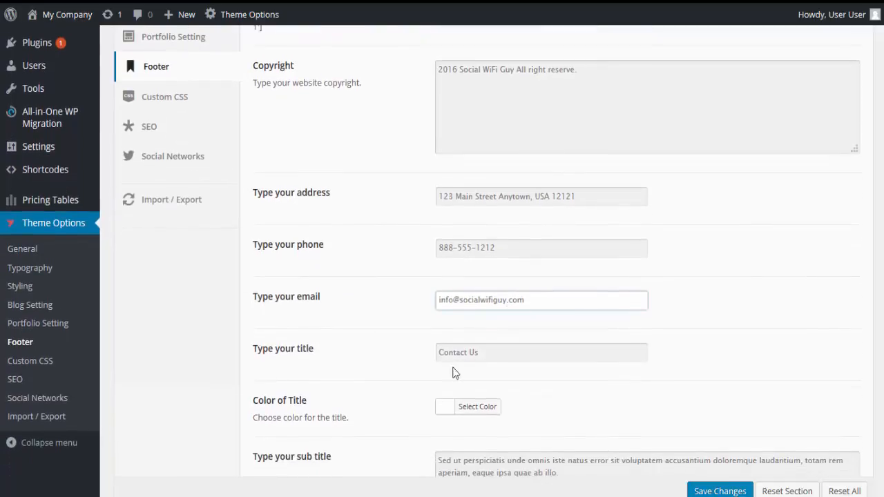
{"action": "left_click", "coordinate": [487, 355]}
{"action": "left_click_drag", "start_coordinate": [479, 352], "coordinate": [426, 350]}
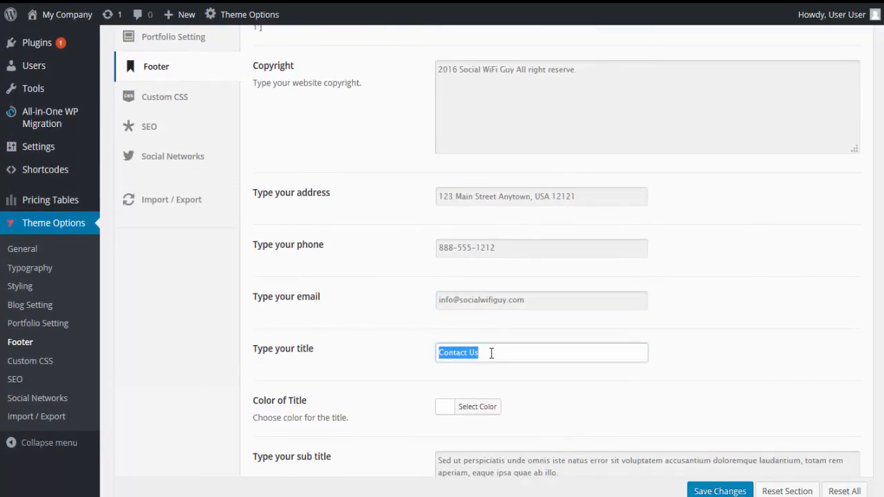
{"action": "type", "text": "Get in Tuch"}
{"action": "key", "text": "Left"}
{"action": "key", "text": "Left"}
{"action": "key", "text": "Left"}
{"action": "type", "text": "o"}
{"action": "scroll", "coordinate": [404, 357], "scroll_direction": "down", "scroll_amount": 2}
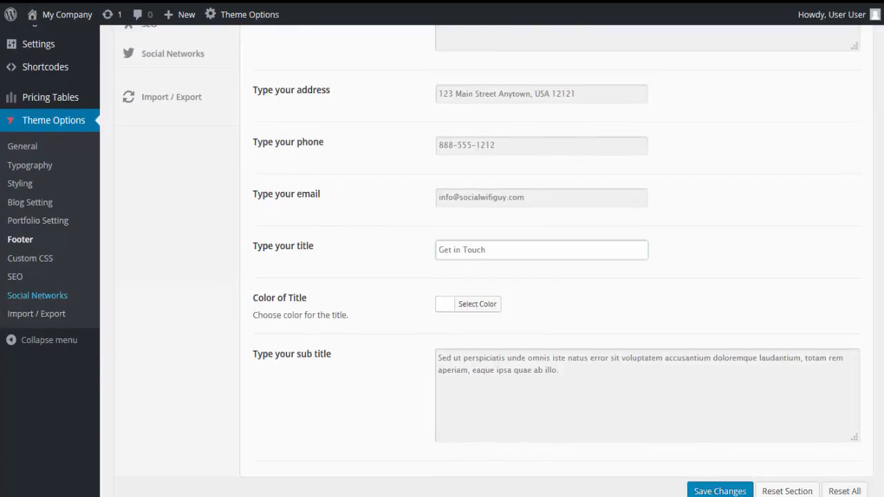
Replace the footer's placeholder subtitle with "The best way to market your business!" and save the footer settings.
{"action": "left_click", "coordinate": [149, 153]}
{"action": "left_click", "coordinate": [451, 359]}
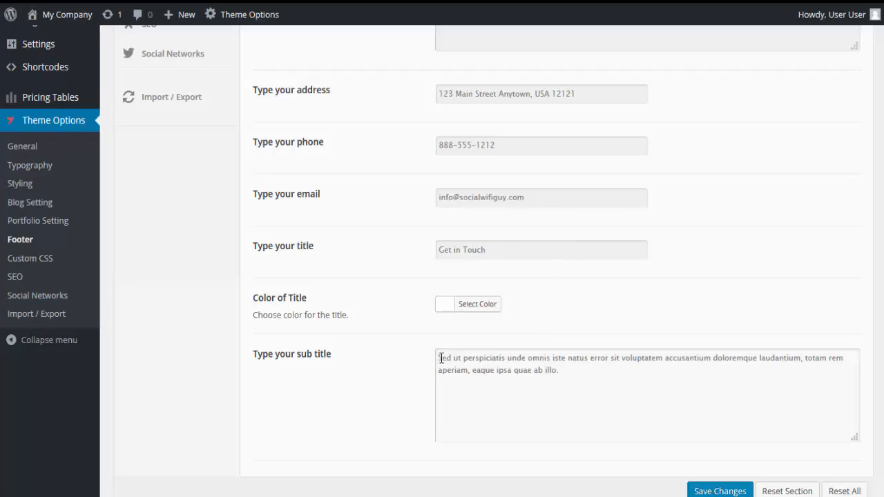
{"action": "left_click_drag", "start_coordinate": [441, 361], "coordinate": [574, 371]}
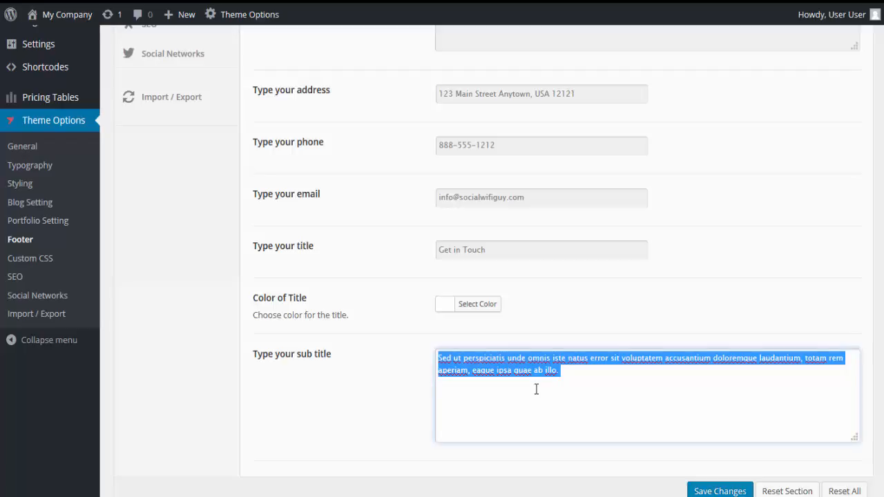
{"action": "type", "text": "The b"}
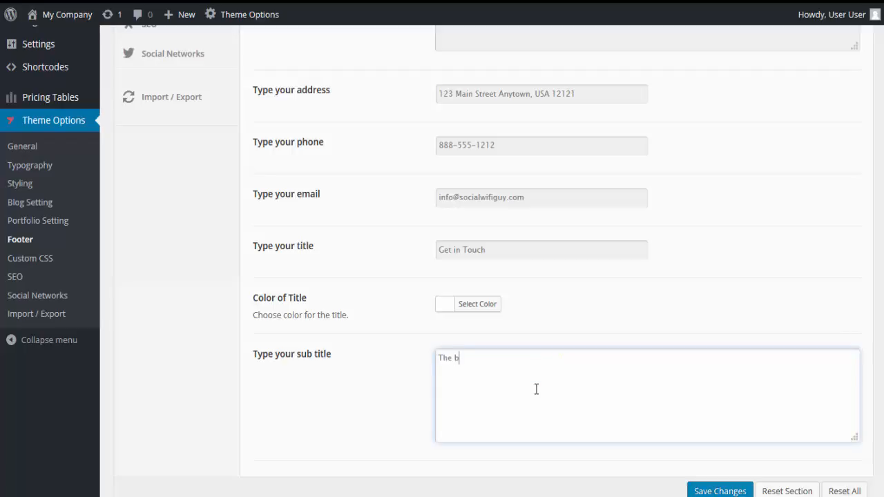
{"action": "type", "text": "est way to market your business!"}
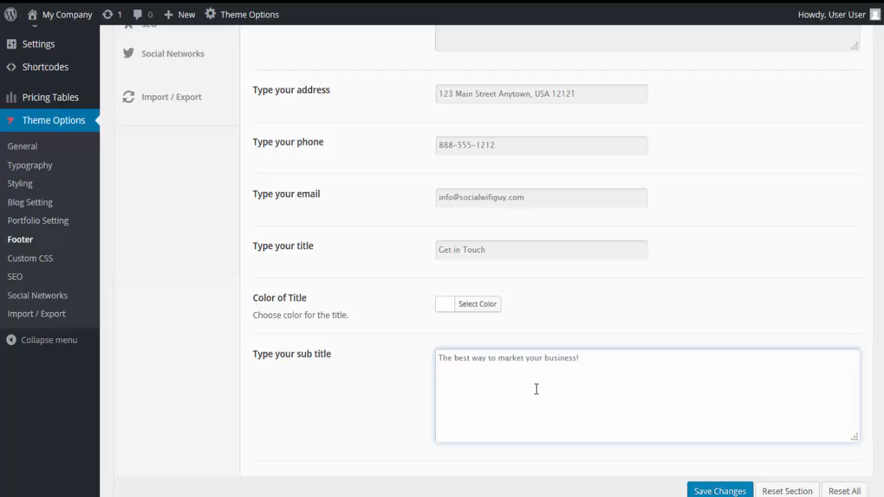
{"action": "left_click", "coordinate": [707, 491]}
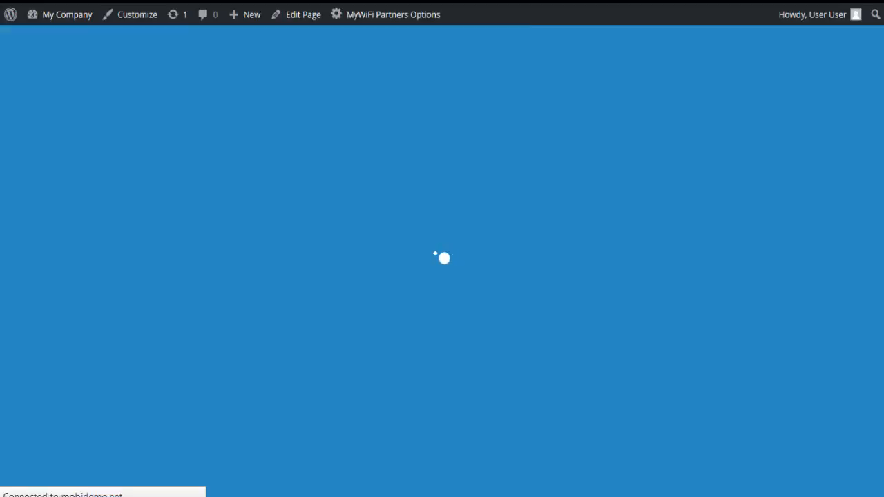
Check the saved footer on the live site and open the Custom CSS section of the theme options.
{"action": "scroll", "coordinate": [441, 261], "scroll_direction": "down", "scroll_amount": 20}
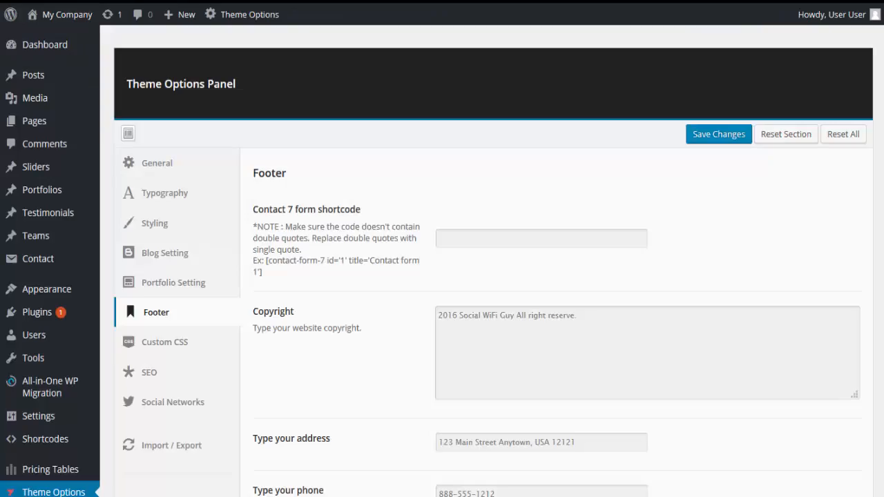
{"action": "scroll", "coordinate": [288, 297], "scroll_direction": "down", "scroll_amount": 1}
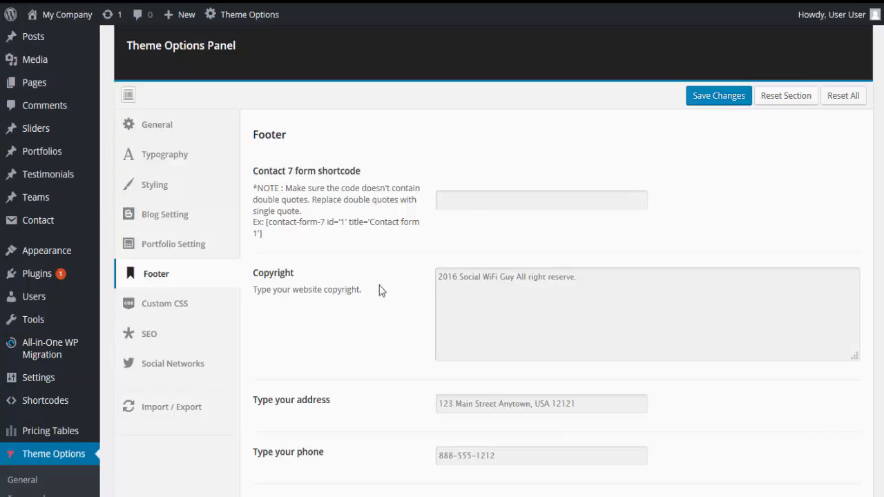
{"action": "scroll", "coordinate": [370, 316], "scroll_direction": "down", "scroll_amount": 1}
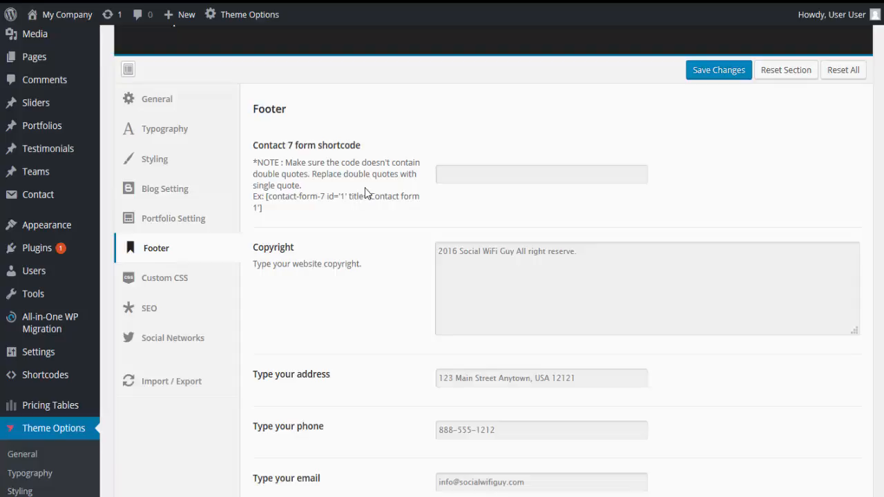
{"action": "left_click", "coordinate": [166, 286]}
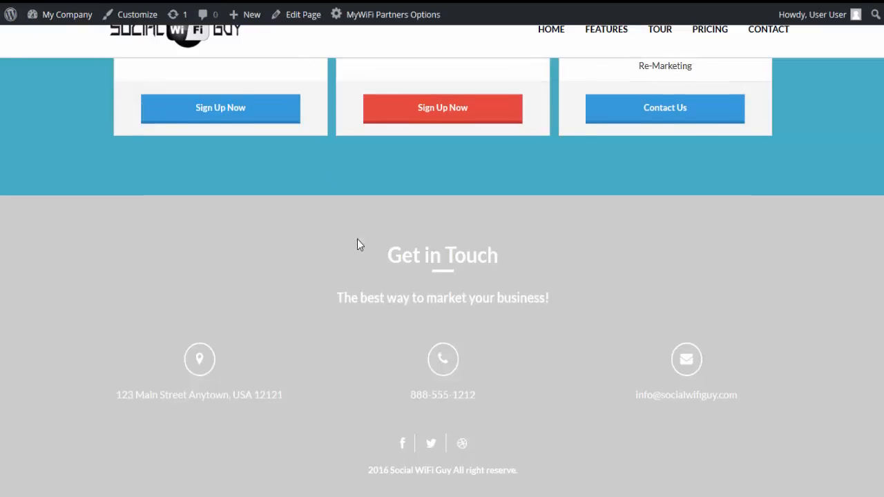
Inspect the Starter plan heading in the live site's pricing table and locate the background color in its div.ptp-plan rule.
{"action": "scroll", "coordinate": [379, 297], "scroll_direction": "up", "scroll_amount": 5}
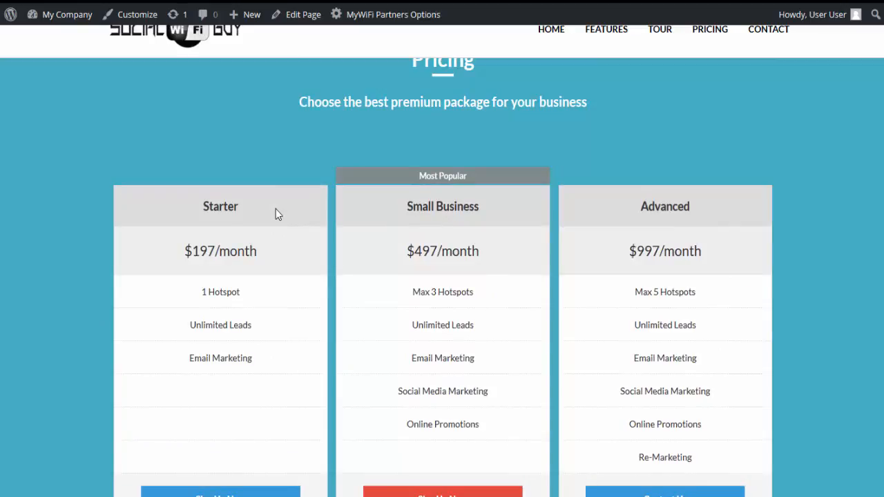
{"action": "right_click", "coordinate": [276, 209]}
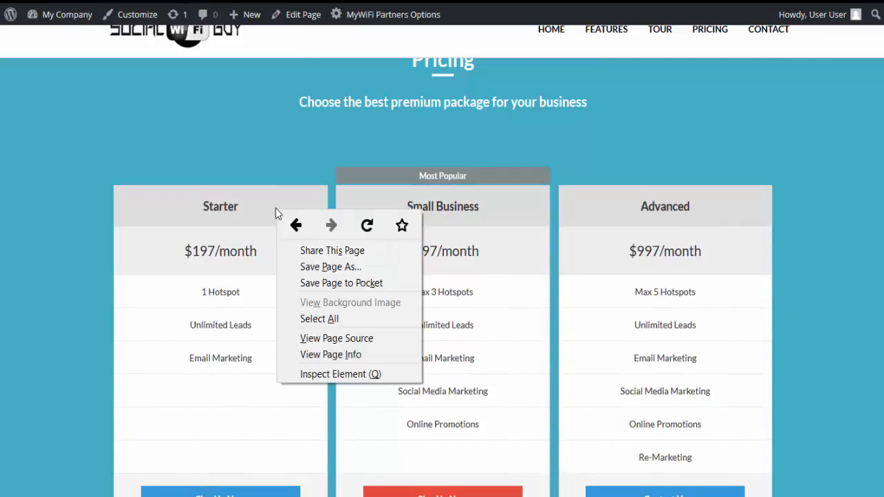
{"action": "left_click", "coordinate": [328, 374]}
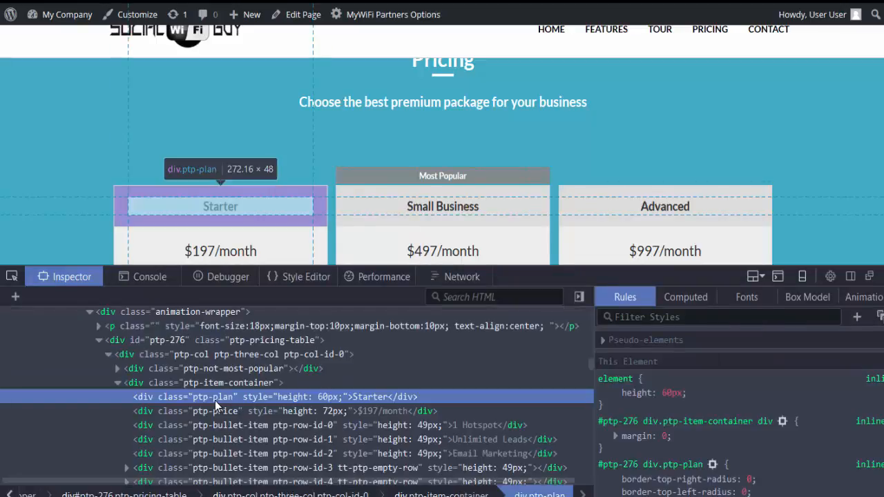
{"action": "scroll", "coordinate": [703, 429], "scroll_direction": "down", "scroll_amount": 1}
{"action": "scroll", "coordinate": [703, 430], "scroll_direction": "down", "scroll_amount": 5}
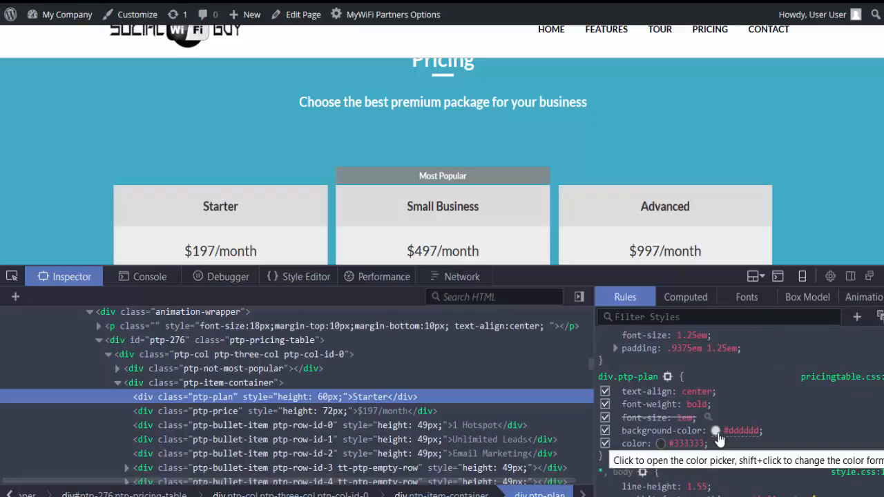
Change the background color in the div.ptp-plan rule to the green #15ab3c.
{"action": "left_click", "coordinate": [716, 431]}
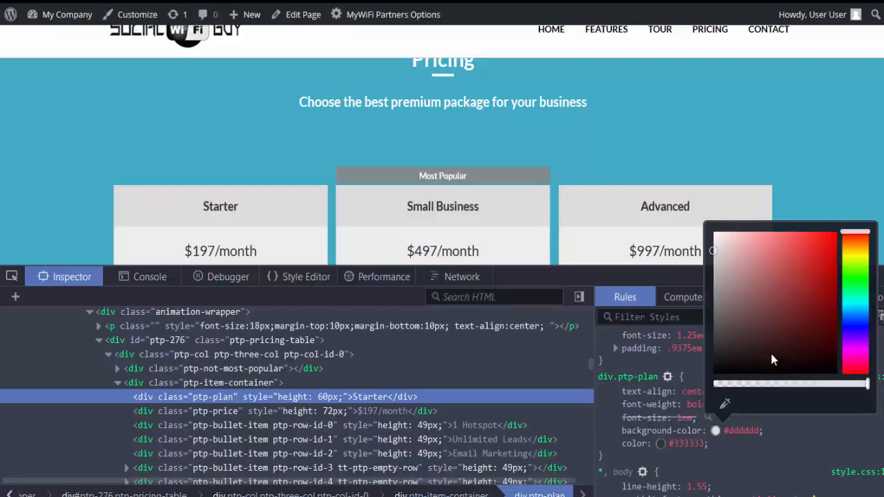
{"action": "left_click", "coordinate": [856, 285]}
{"action": "left_click", "coordinate": [821, 280]}
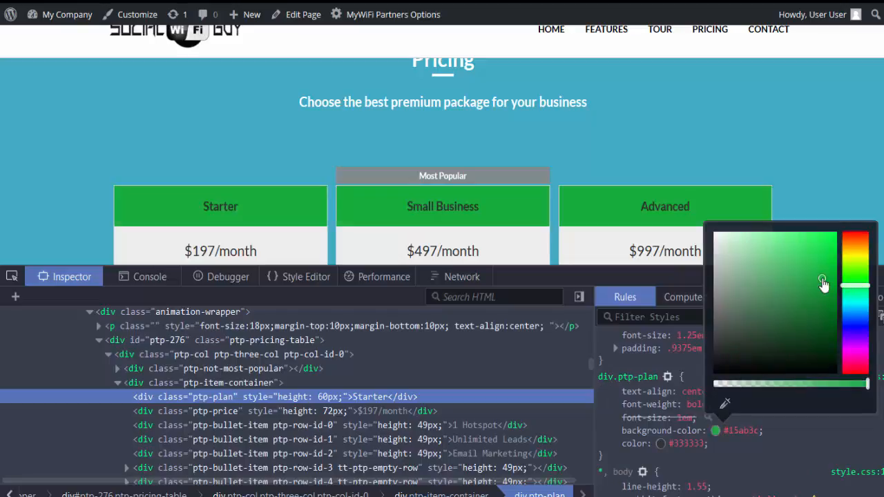
{"action": "left_click", "coordinate": [806, 434]}
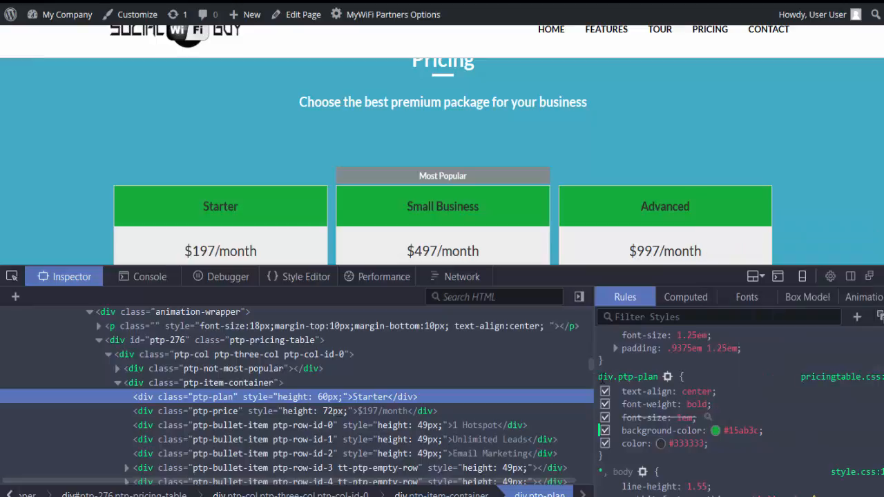
Copy the whole div.ptp-plan rule with the #15ab3c background from the inspector, and close the developer tools.
{"action": "left_click_drag", "start_coordinate": [598, 376], "coordinate": [651, 456]}
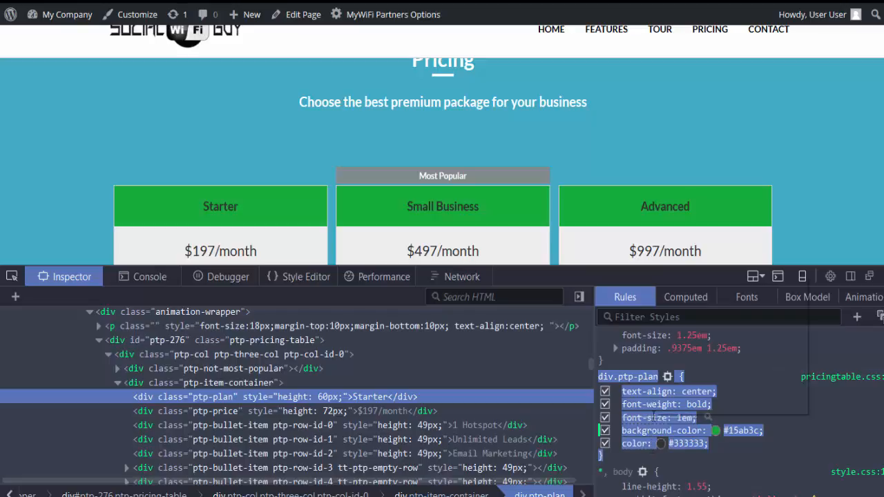
{"action": "right_click", "coordinate": [653, 415]}
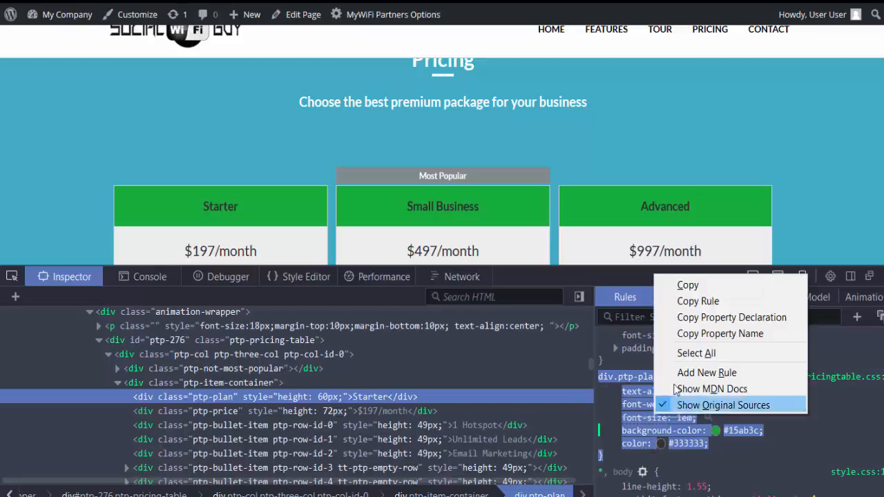
{"action": "left_click", "coordinate": [693, 286]}
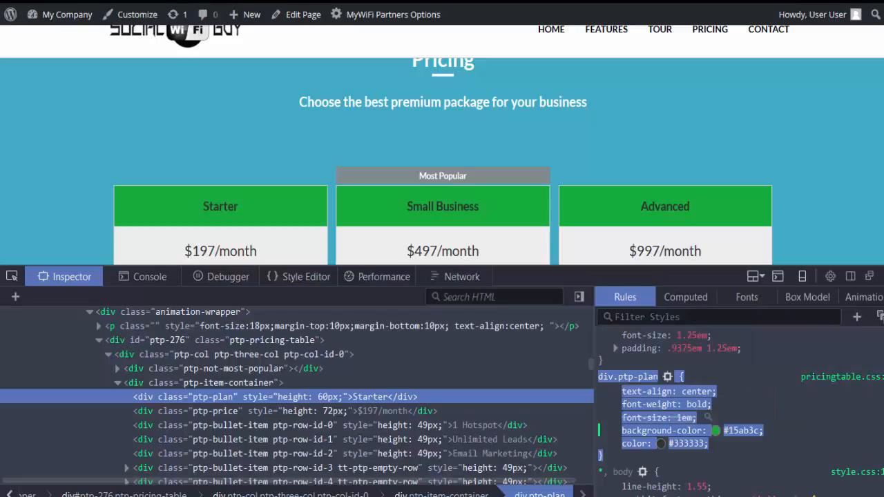
{"action": "key", "text": "F12"}
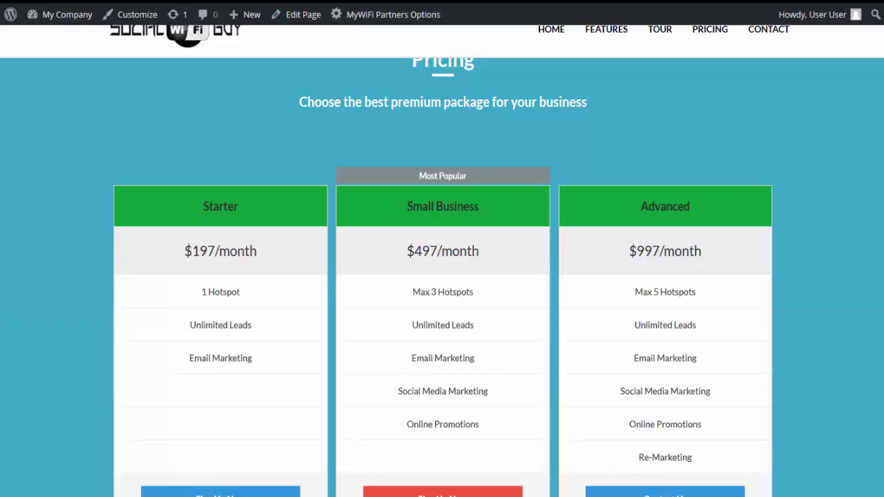
Paste the copied div.ptp-plan rule into the theme's Custom CSS code, one blank line below the #test rule.
{"action": "left_click", "coordinate": [155, 1]}
{"action": "left_click", "coordinate": [484, 202]}
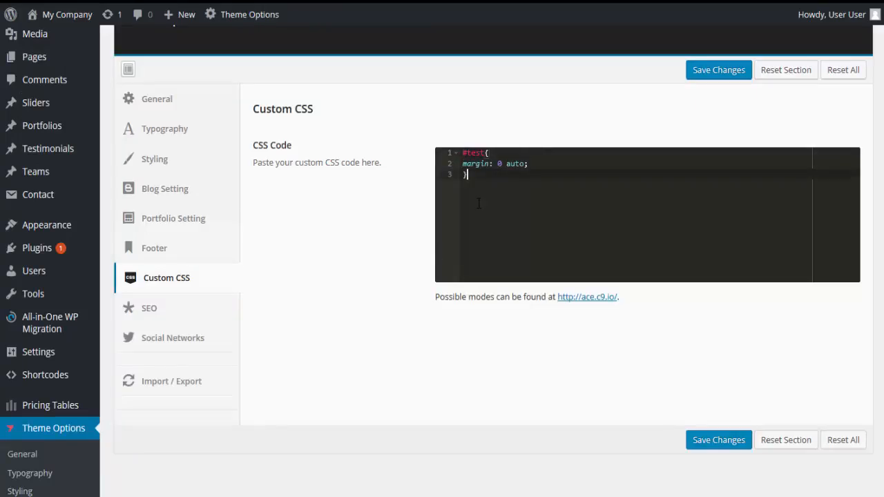
{"action": "key", "text": "Return"}
{"action": "key", "text": "Return"}
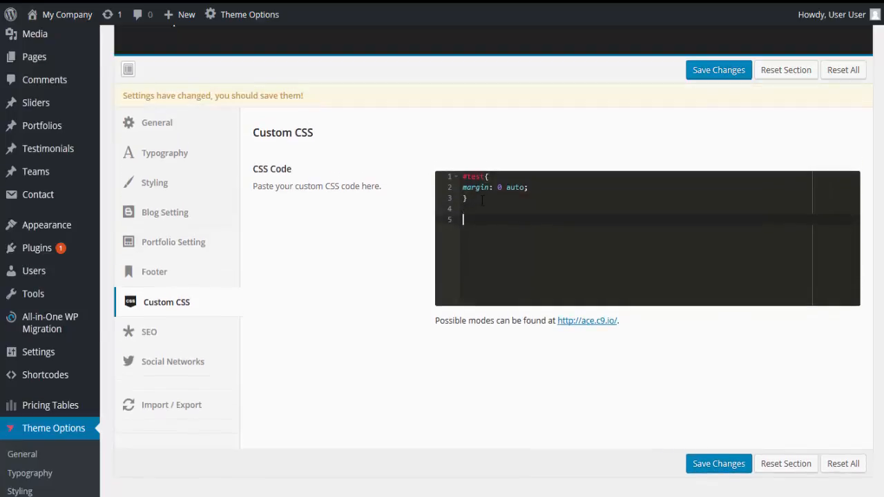
{"action": "key", "text": "ctrl+v"}
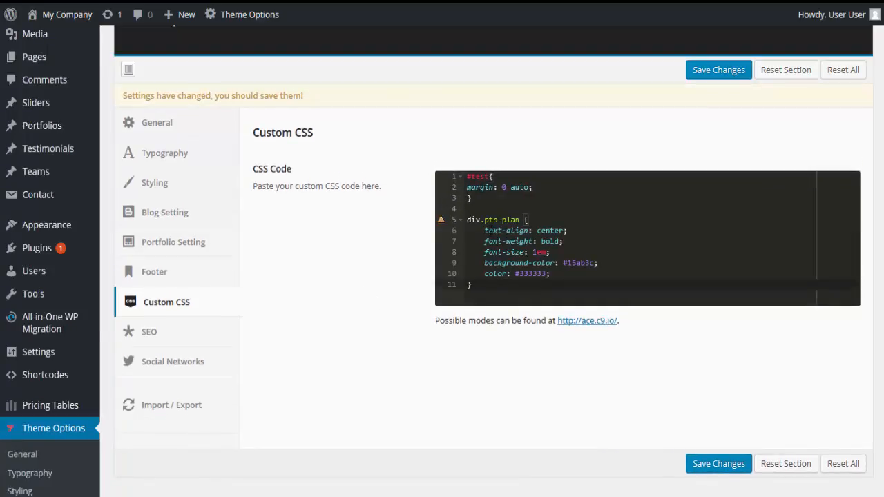
Remove the text-align, font-weight, font-size and color declarations from the pasted div.ptp-plan rule, keeping only background-color.
{"action": "left_click_drag", "start_coordinate": [486, 231], "coordinate": [558, 252]}
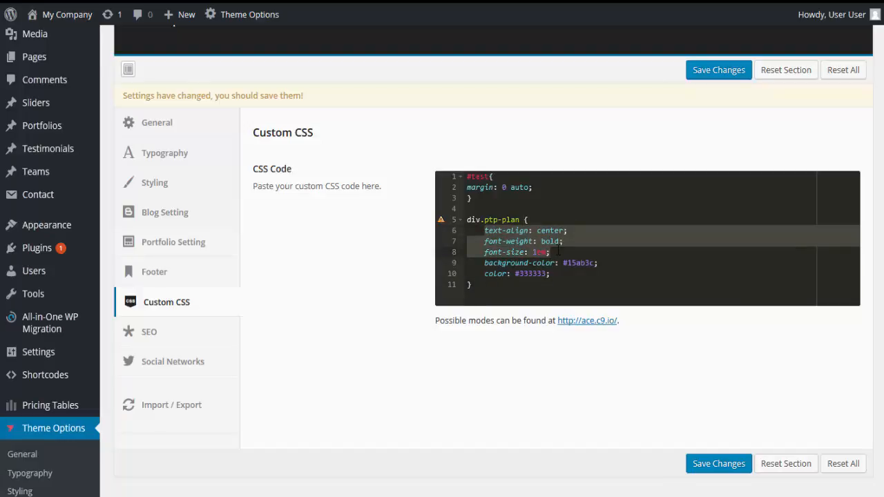
{"action": "key", "text": "Delete"}
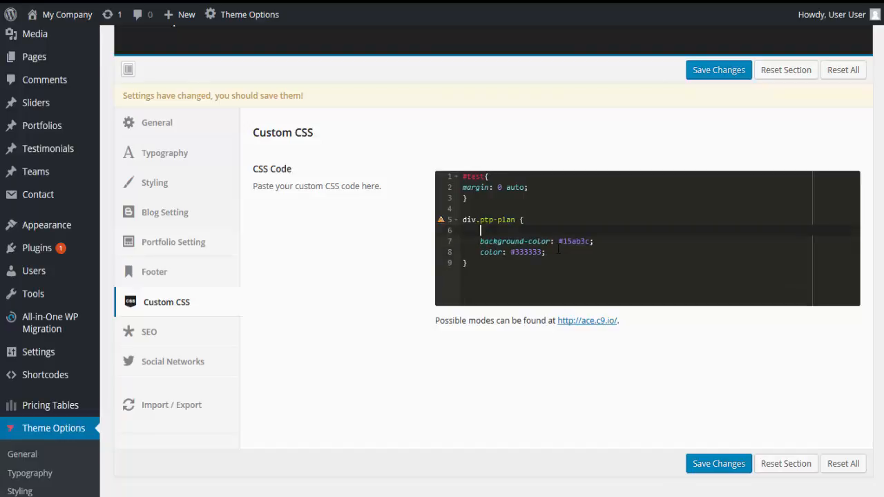
{"action": "key", "text": "Delete"}
{"action": "key", "text": "Delete"}
{"action": "key", "text": "Delete"}
{"action": "key", "text": "Delete"}
{"action": "key", "text": "Delete"}
{"action": "key", "text": "Delete"}
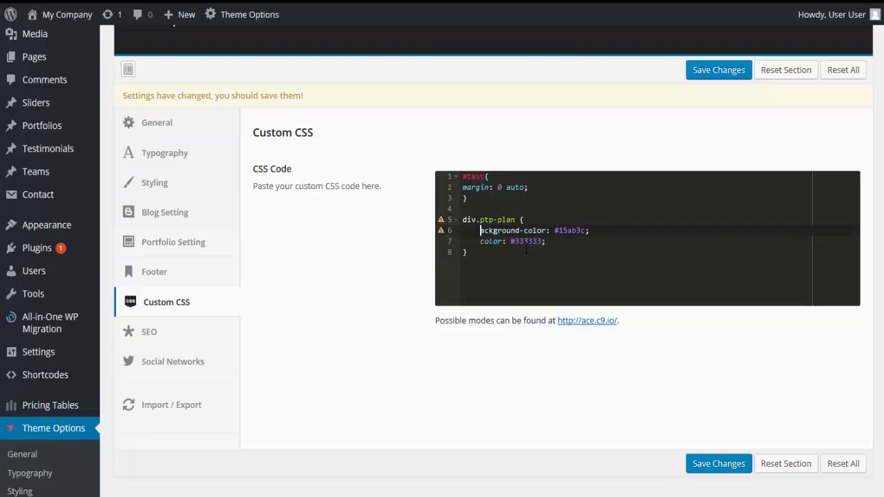
{"action": "type", "text": "b"}
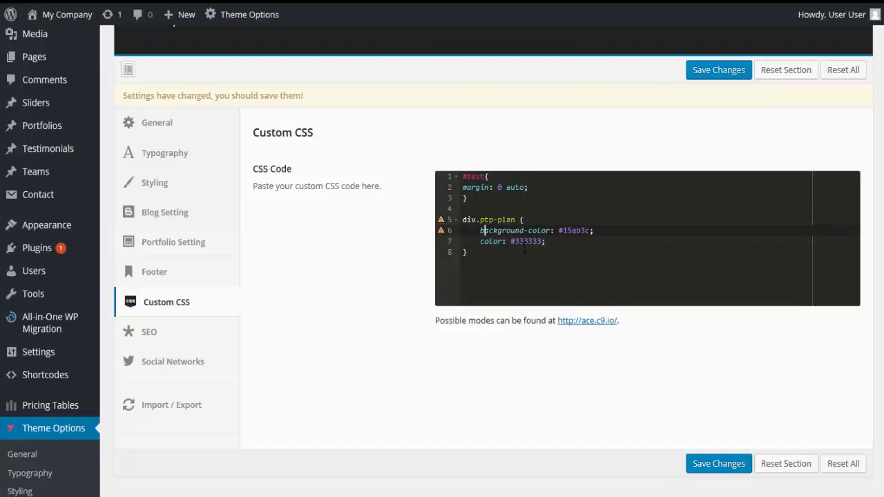
{"action": "key", "text": "Down"}
{"action": "left_click_drag", "start_coordinate": [480, 241], "coordinate": [553, 243]}
{"action": "key", "text": "BackSpace"}
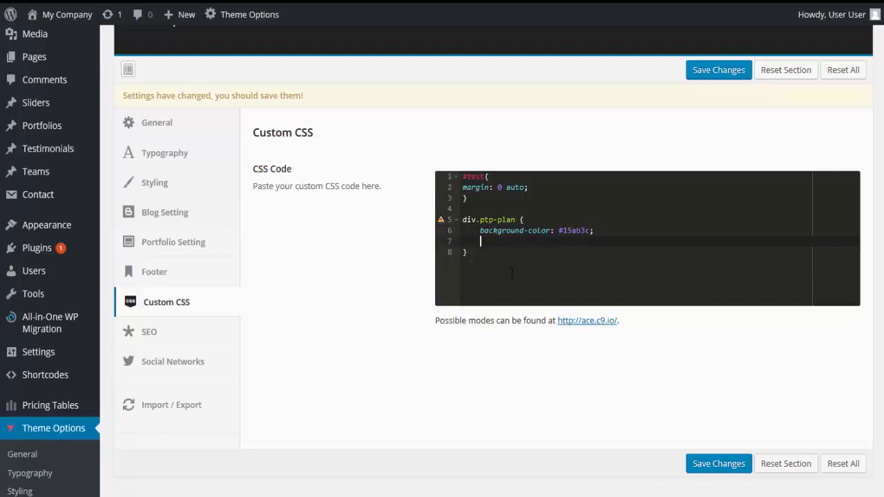
Add !important to the #15ab3c background-color declaration and save the Custom CSS changes.
{"action": "left_click", "coordinate": [587, 231]}
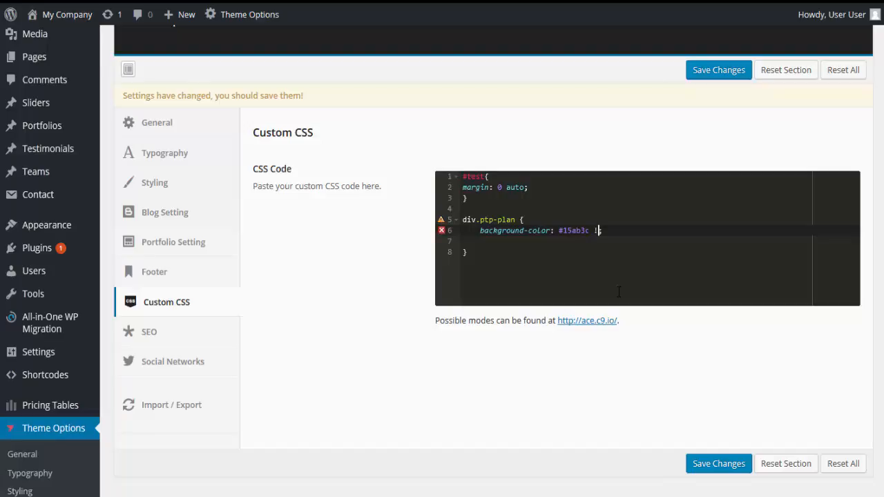
{"action": "key", "text": "BackSpace"}
{"action": "type", "text": "!important"}
{"action": "left_click", "coordinate": [697, 472]}
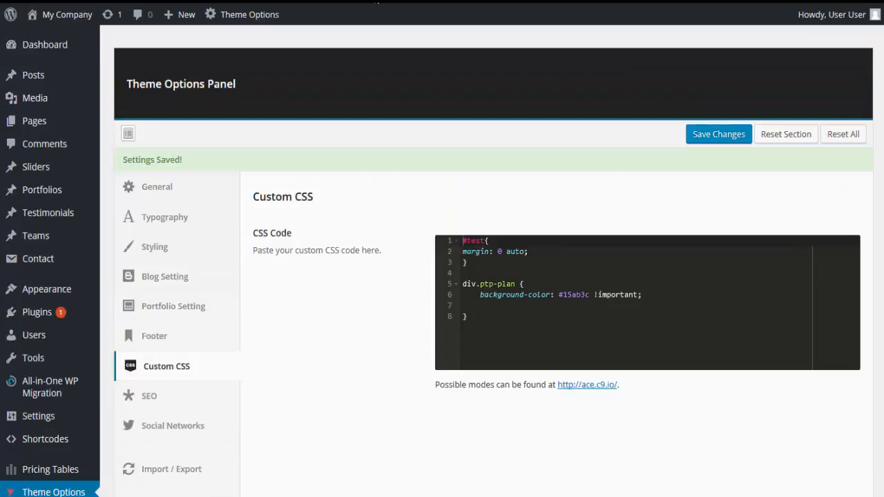
Reload the live site to check the pricing table's heading color, and return to the theme options.
{"action": "left_click", "coordinate": [376, 1]}
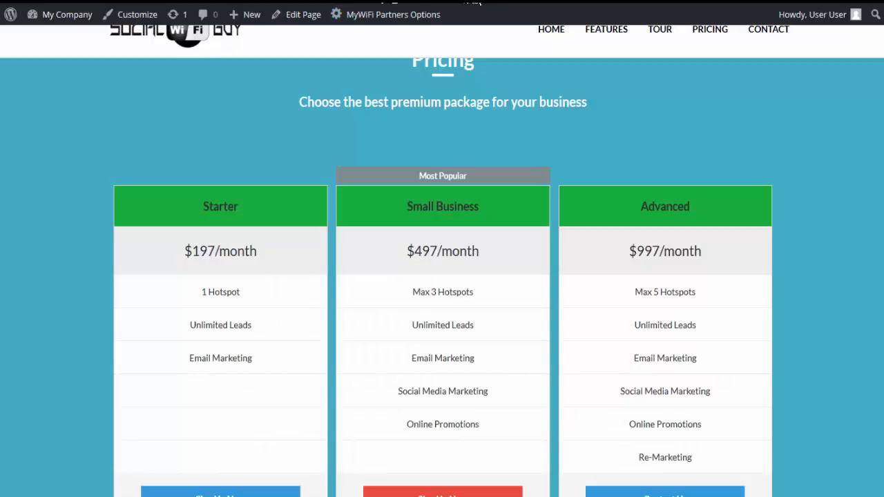
{"action": "key", "text": "F5"}
{"action": "key", "text": "ctrl+Tab"}
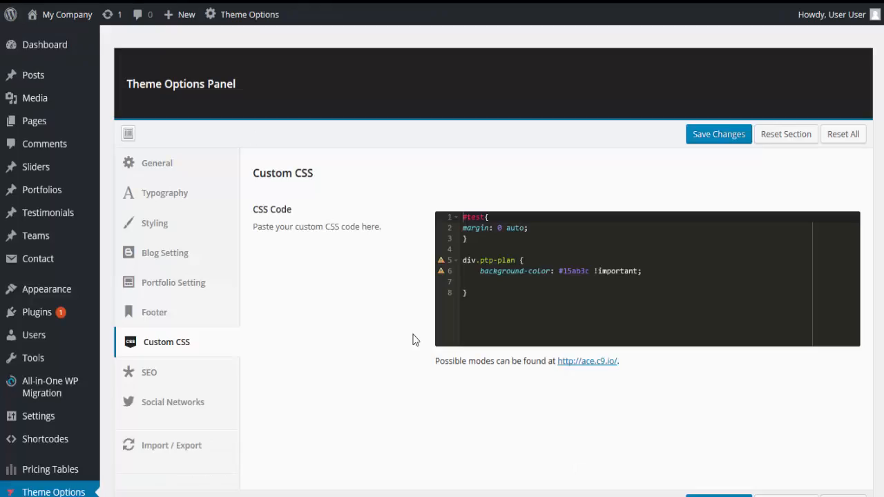
Review the meta author, description, keyword and Google Analytics fields in the SEO section of the theme options.
{"action": "left_click", "coordinate": [159, 380]}
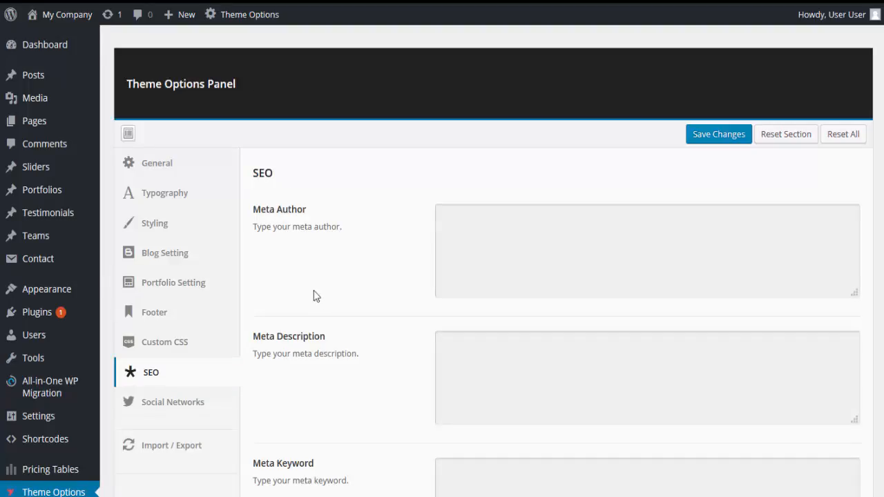
{"action": "scroll", "coordinate": [359, 329], "scroll_direction": "down", "scroll_amount": 3}
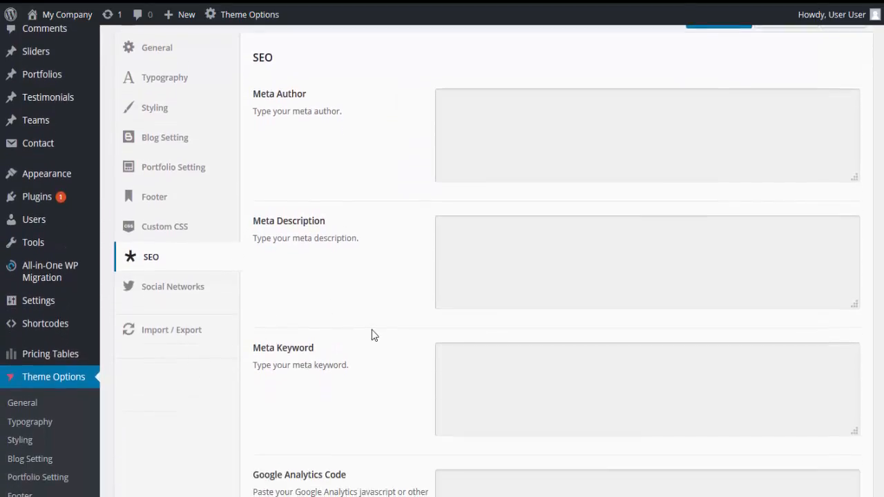
{"action": "scroll", "coordinate": [372, 331], "scroll_direction": "down", "scroll_amount": 3}
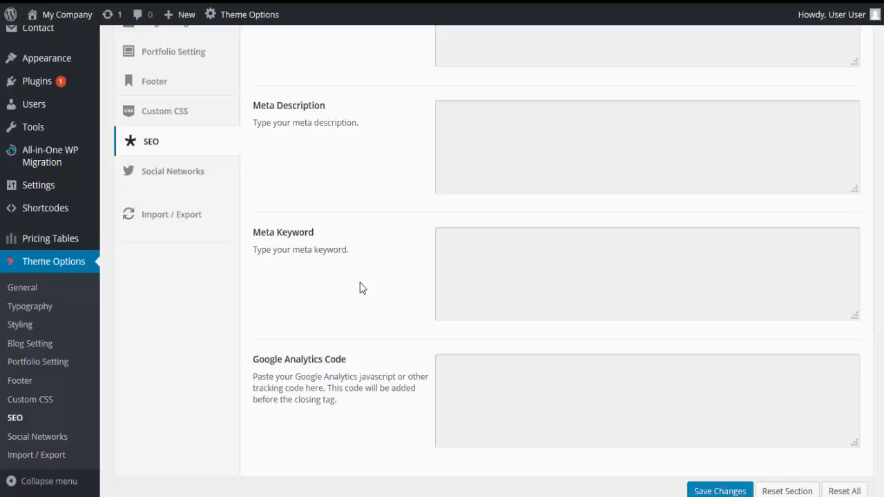
{"action": "scroll", "coordinate": [357, 255], "scroll_direction": "up", "scroll_amount": 1}
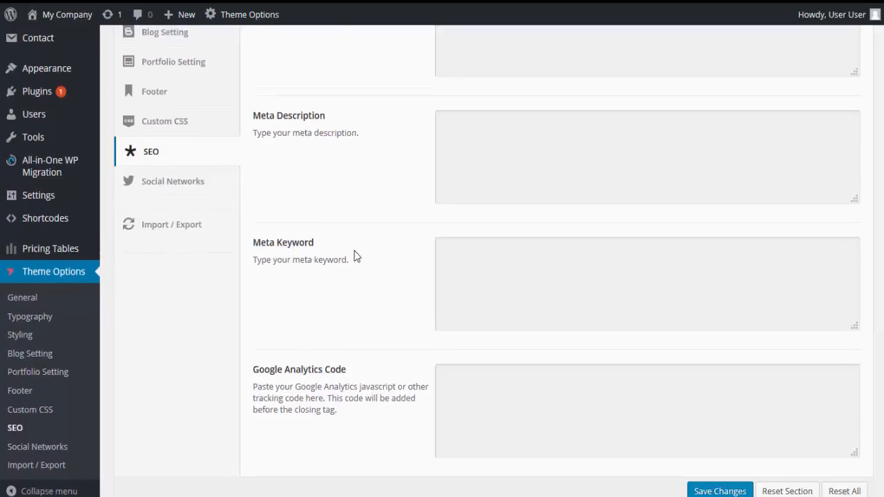
Review the profile URL fields in the Social Networks section and the backup options in the Import / Export section.
{"action": "left_click", "coordinate": [159, 214]}
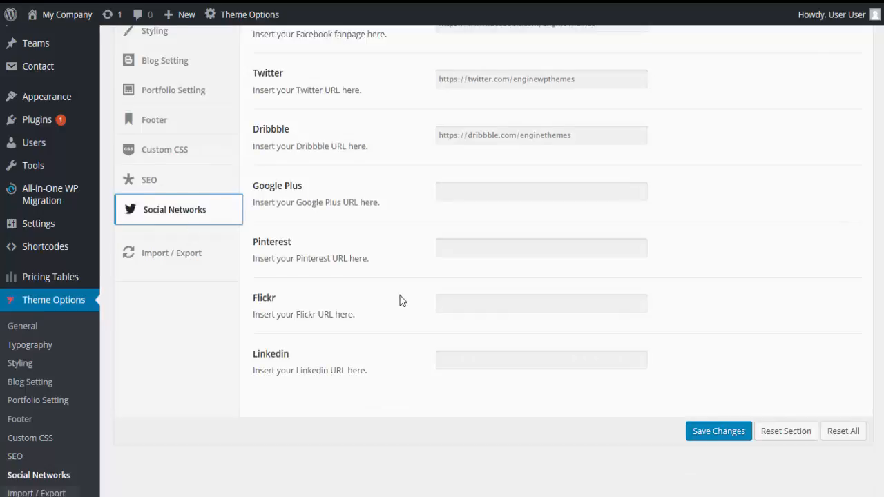
{"action": "scroll", "coordinate": [400, 299], "scroll_direction": "up", "scroll_amount": 1}
{"action": "scroll", "coordinate": [402, 302], "scroll_direction": "up", "scroll_amount": 1}
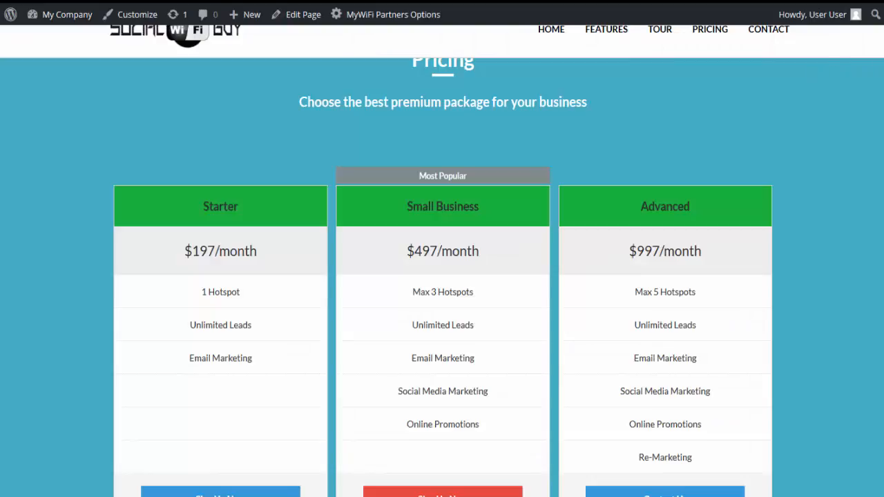
{"action": "scroll", "coordinate": [442, 276], "scroll_direction": "down", "scroll_amount": 6}
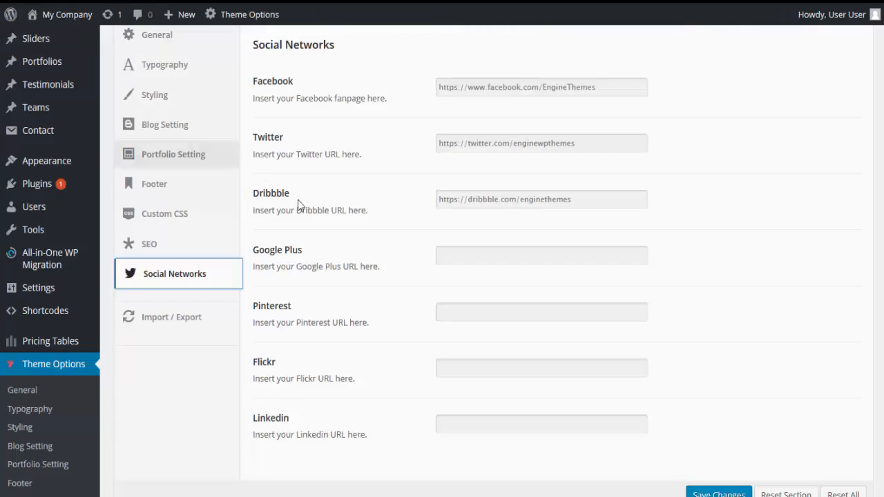
{"action": "left_click", "coordinate": [452, 254]}
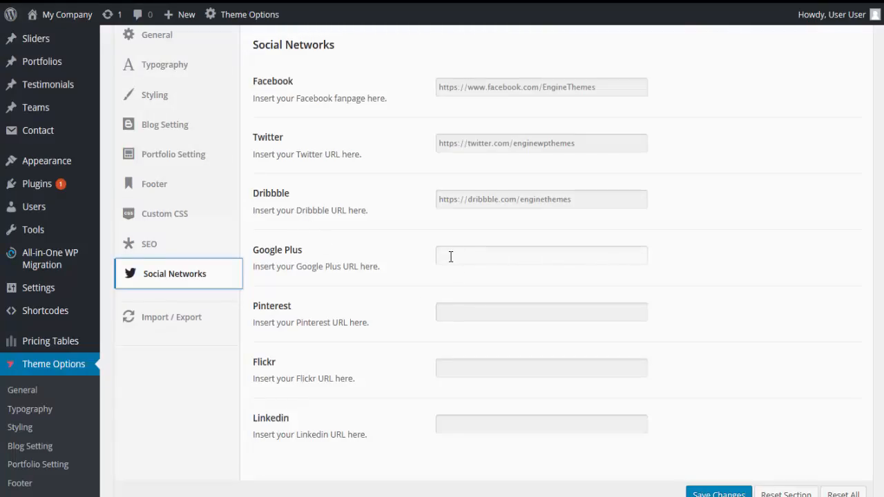
{"action": "left_click", "coordinate": [449, 257]}
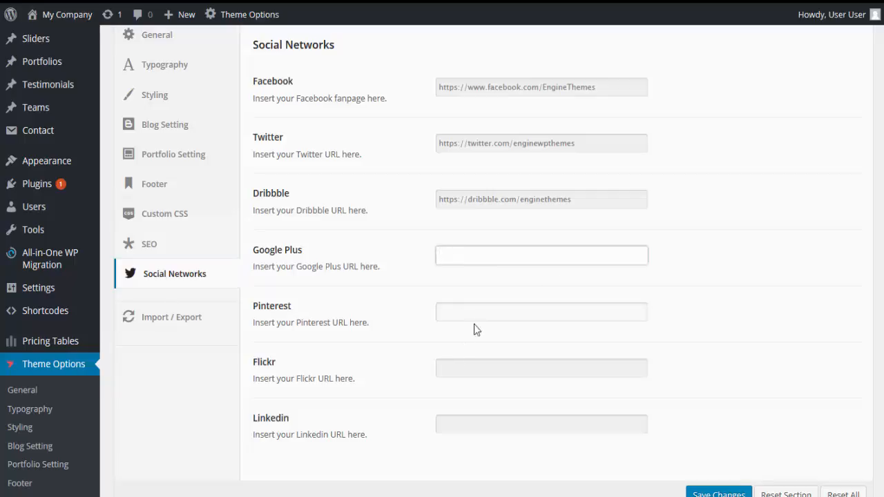
{"action": "scroll", "coordinate": [466, 352], "scroll_direction": "down", "scroll_amount": 1}
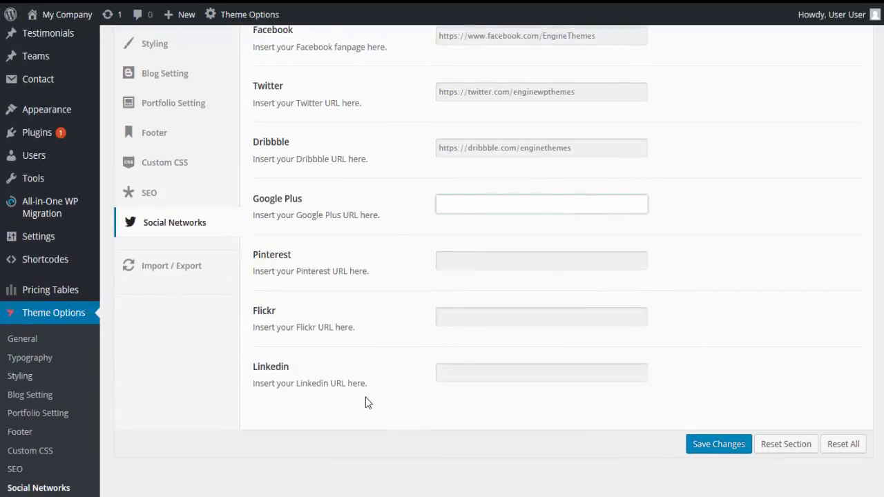
{"action": "scroll", "coordinate": [208, 304], "scroll_direction": "up", "scroll_amount": 1}
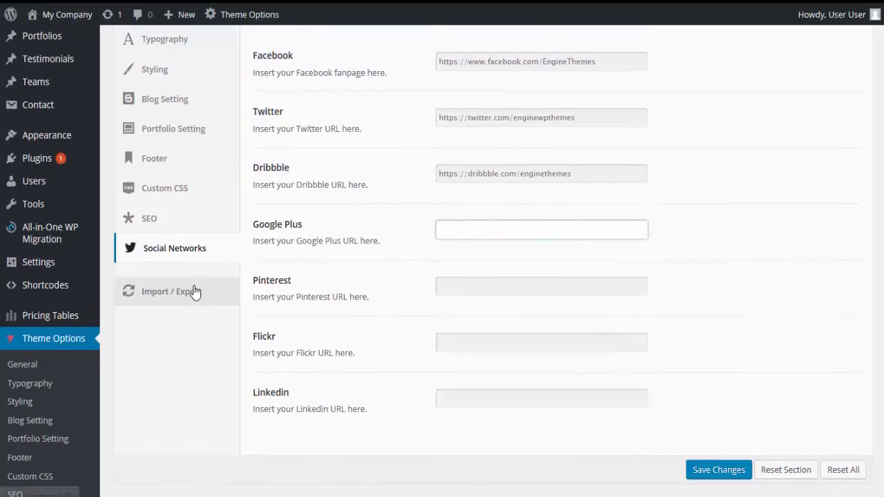
{"action": "left_click", "coordinate": [194, 292]}
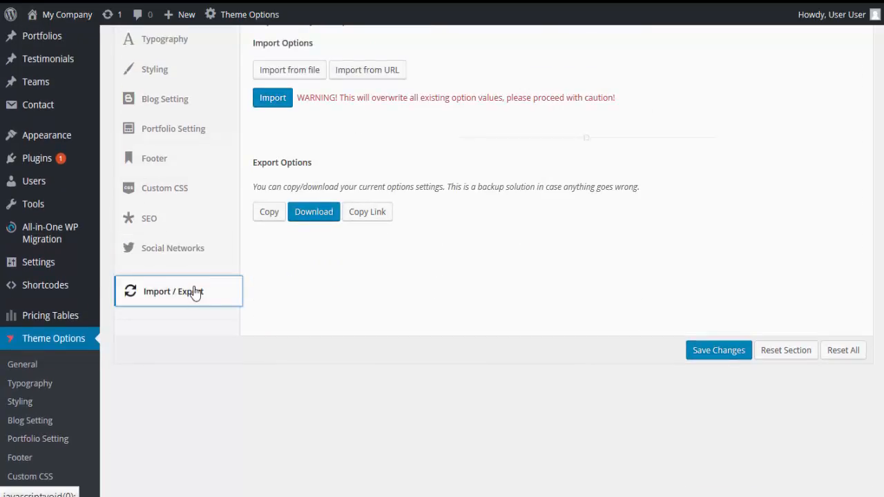
{"action": "scroll", "coordinate": [414, 345], "scroll_direction": "up", "scroll_amount": 1}
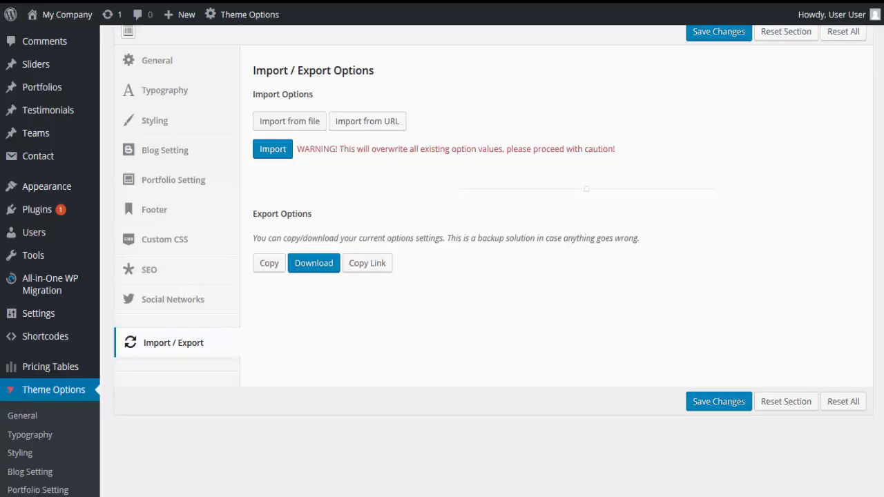
Show the list of all sliders and open Slider 1 for editing.
{"action": "mouse_move", "coordinate": [33, 65]}
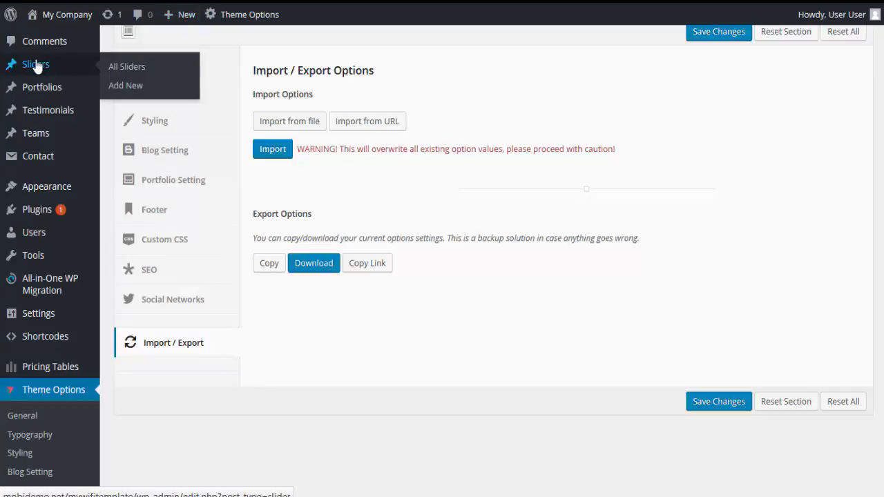
{"action": "left_click", "coordinate": [125, 69]}
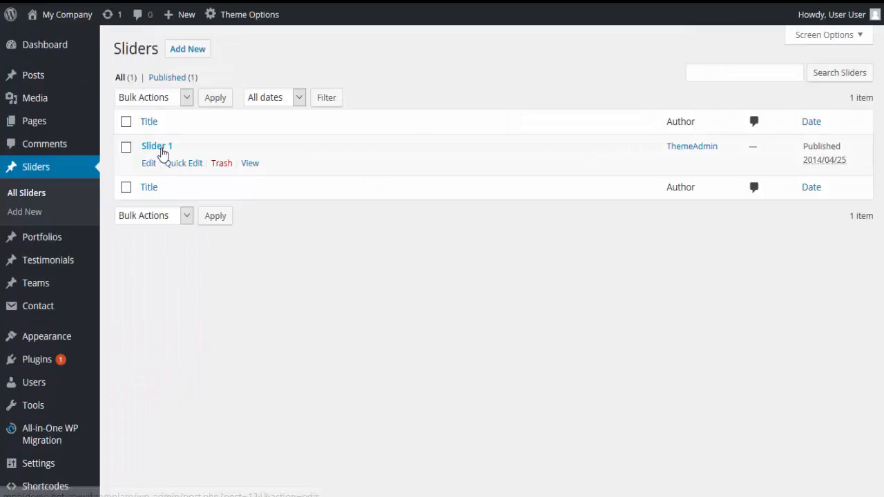
{"action": "left_click", "coordinate": [158, 147]}
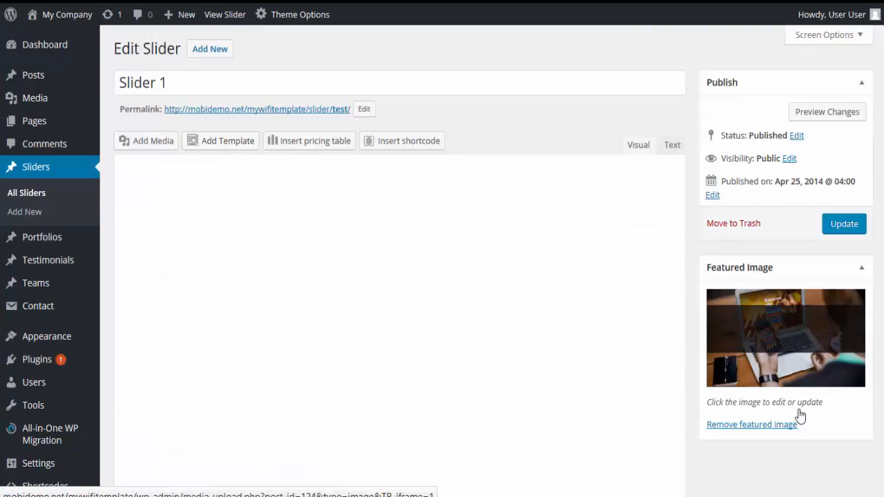
View the media library choices for Slider 1's featured image, close them without changes, and look over the live site.
{"action": "left_click", "coordinate": [778, 353]}
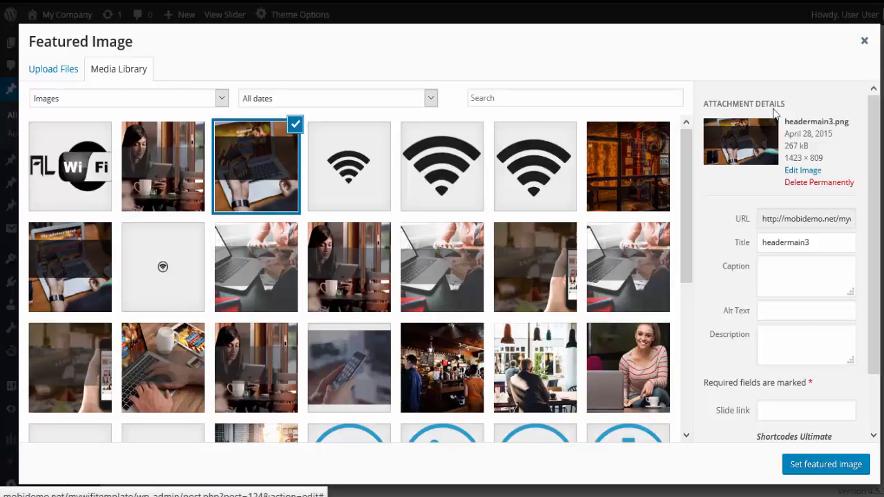
{"action": "left_click", "coordinate": [863, 38]}
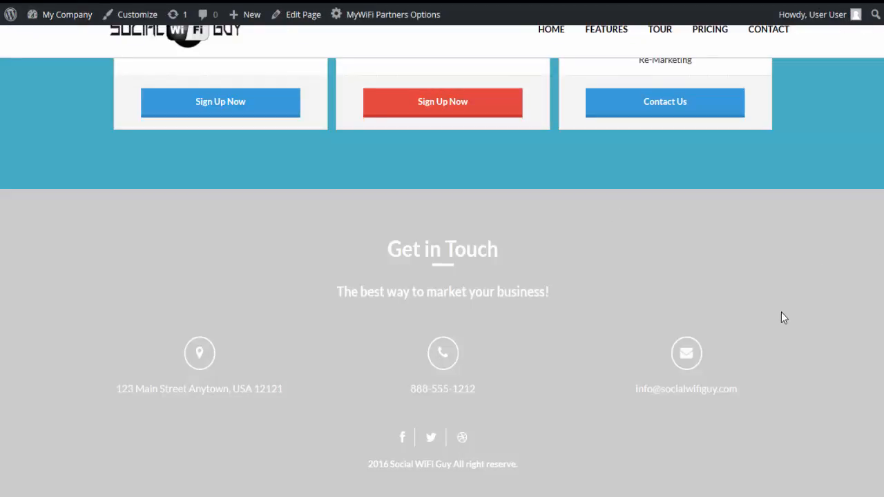
{"action": "scroll", "coordinate": [782, 314], "scroll_direction": "up", "scroll_amount": 15}
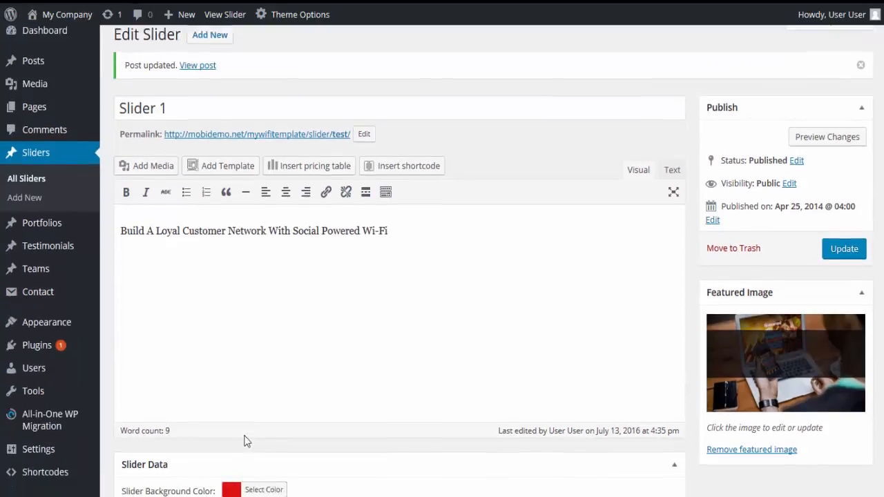
Save the update to Slider 1 and open the Layout Builder with the Home template.
{"action": "scroll", "coordinate": [242, 428], "scroll_direction": "down", "scroll_amount": 1}
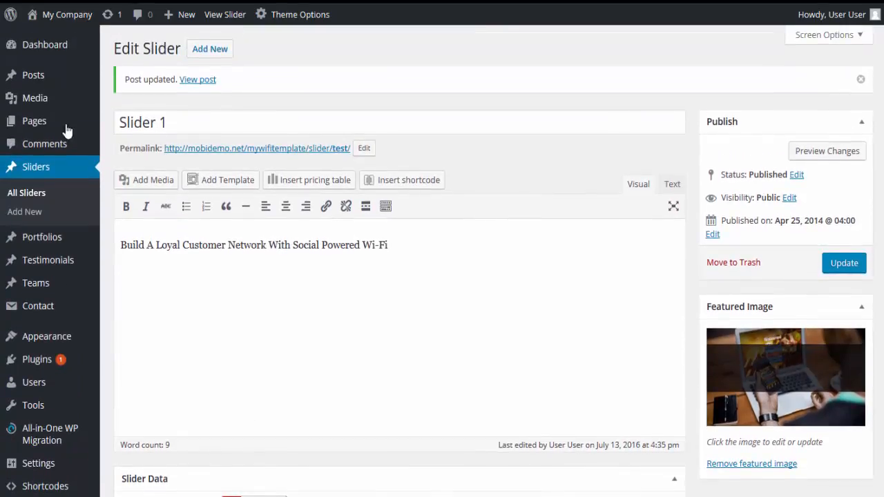
{"action": "mouse_move", "coordinate": [66, 132]}
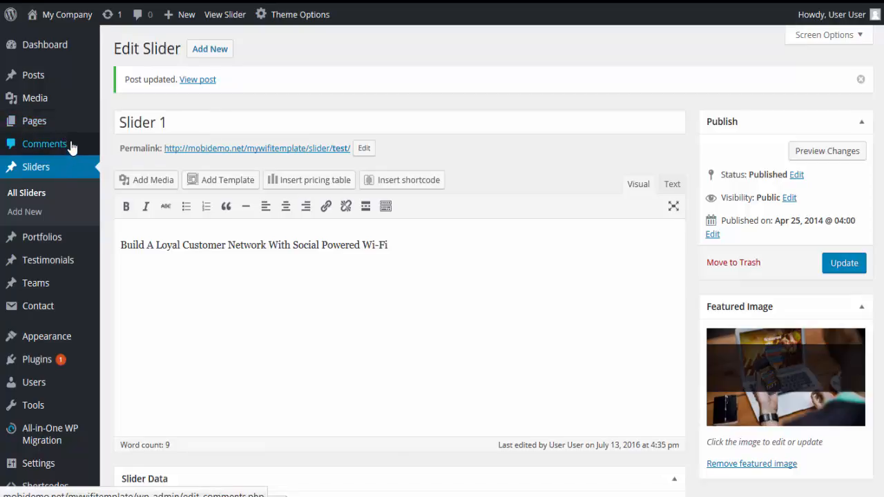
{"action": "mouse_move", "coordinate": [44, 340]}
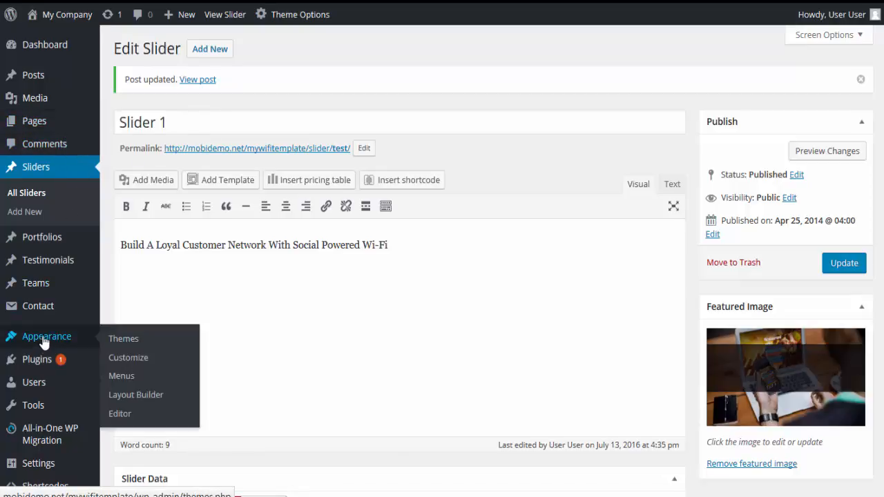
{"action": "left_click", "coordinate": [136, 394]}
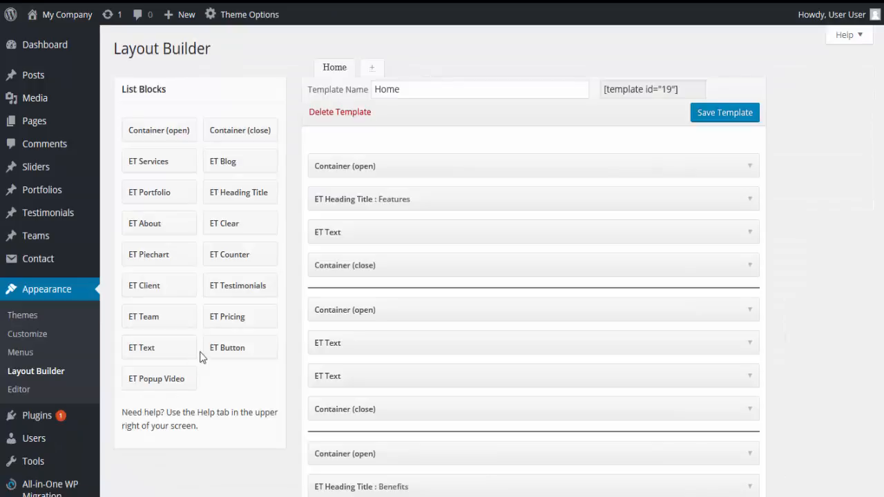
Review the settings of the Features heading title block against the live homepage, and collapse the block again.
{"action": "left_click", "coordinate": [751, 205]}
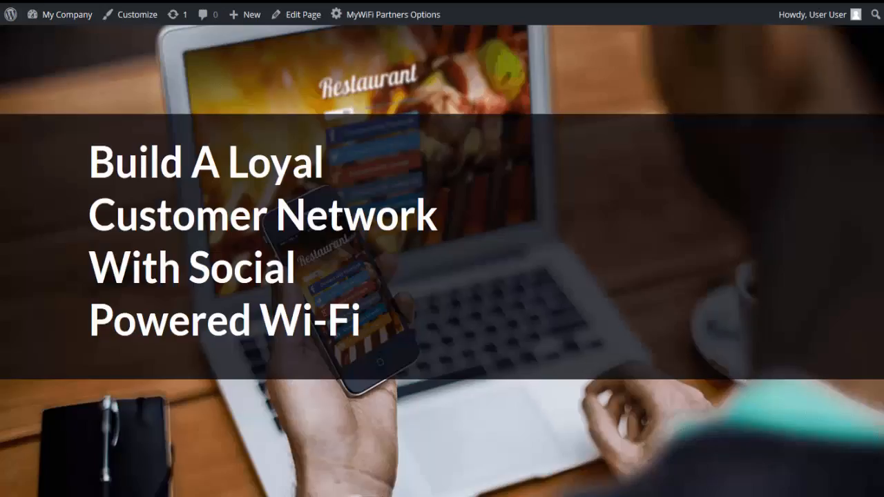
{"action": "scroll", "coordinate": [463, 296], "scroll_direction": "down", "scroll_amount": 5}
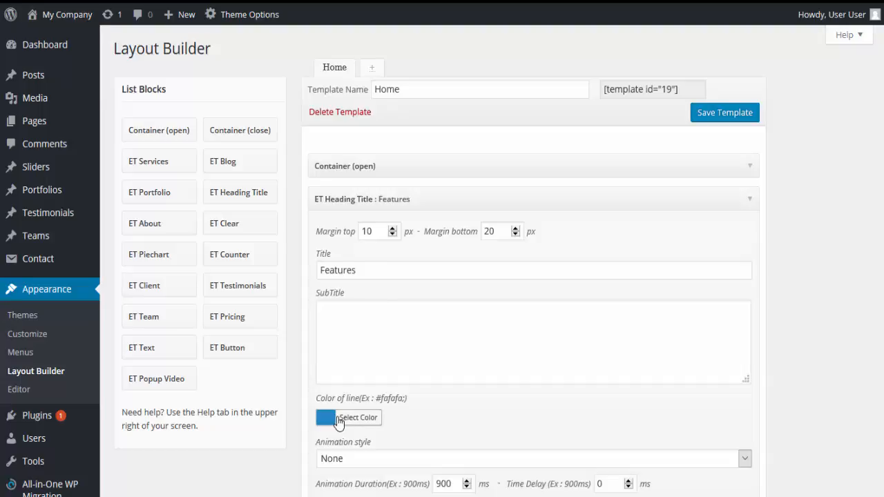
{"action": "scroll", "coordinate": [552, 467], "scroll_direction": "down", "scroll_amount": 1}
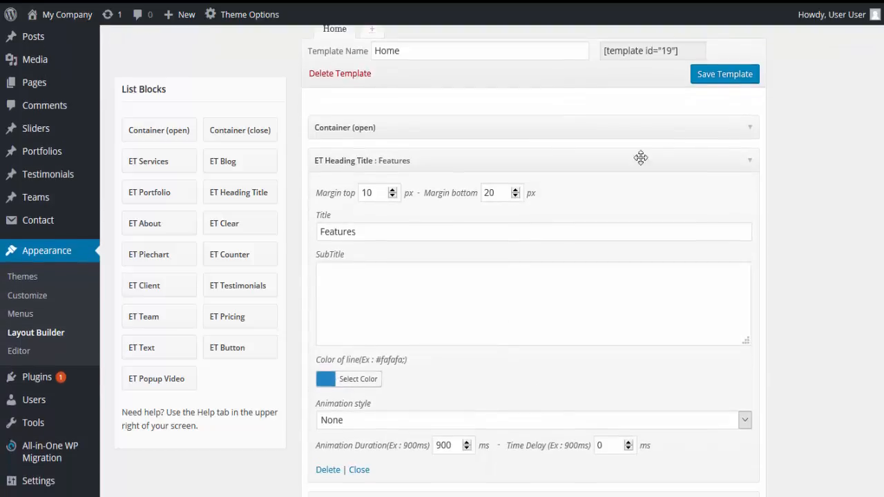
{"action": "left_click", "coordinate": [746, 169]}
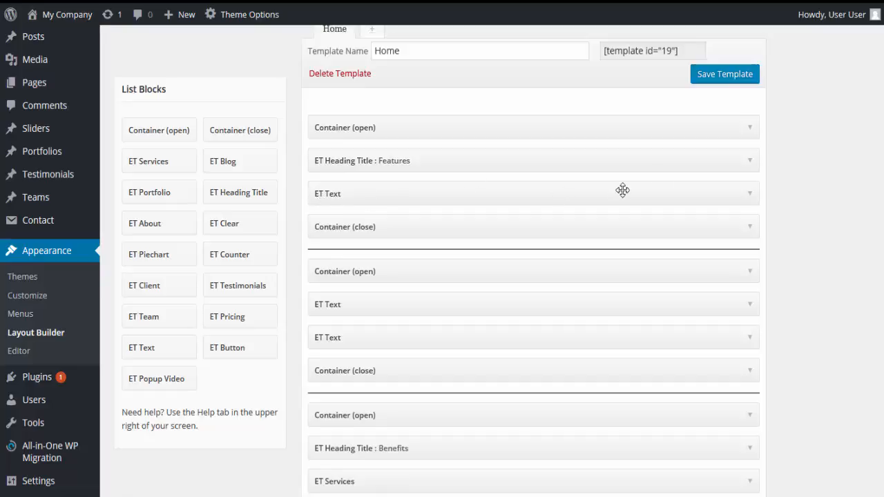
Expand the text block below the Features heading and compare its settings and content with the Features section of the live site.
{"action": "left_click", "coordinate": [751, 200]}
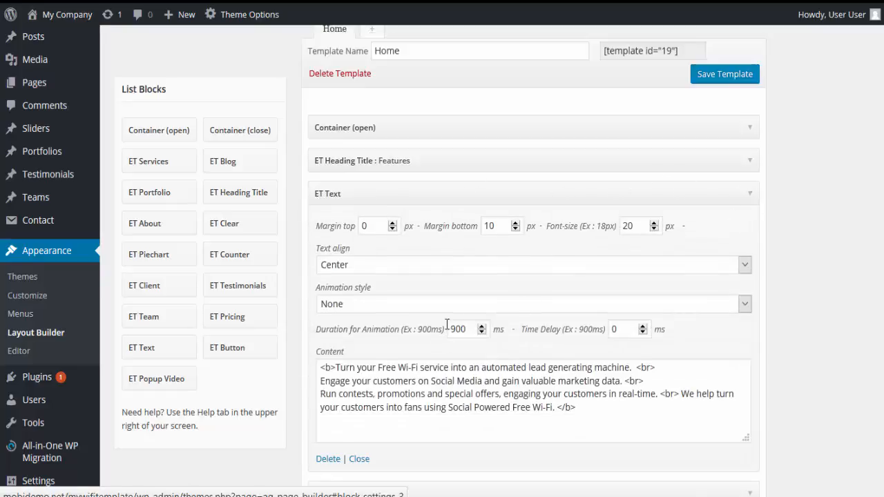
{"action": "scroll", "coordinate": [389, 374], "scroll_direction": "down", "scroll_amount": 1}
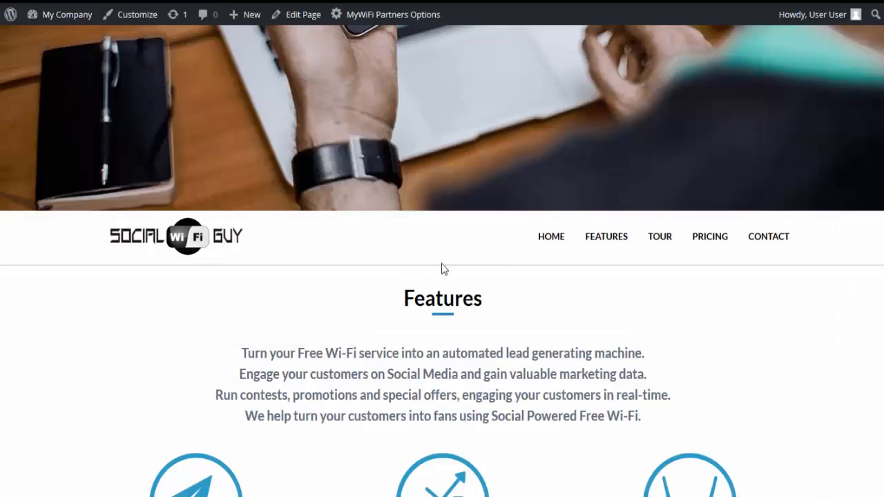
{"action": "scroll", "coordinate": [440, 269], "scroll_direction": "down", "scroll_amount": 1}
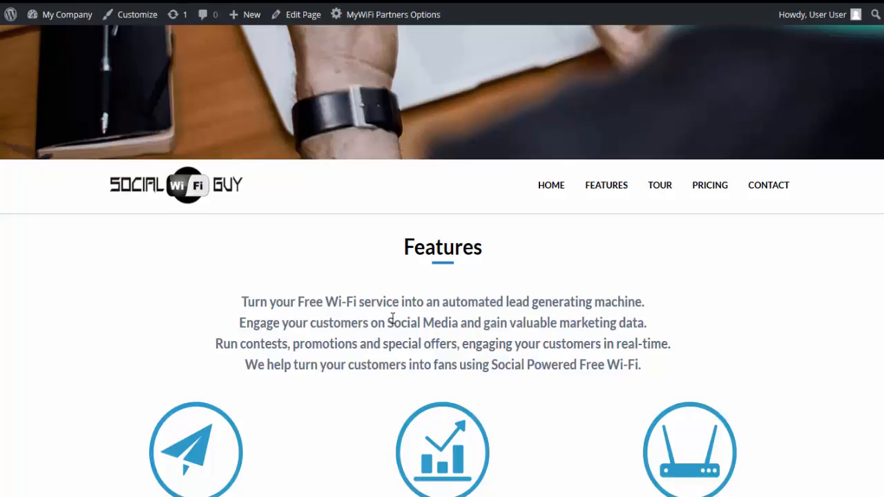
Collapse the Features intro text block, expand the first text block in the next container, and examine its icon image URL and column content.
{"action": "scroll", "coordinate": [371, 321], "scroll_direction": "down", "scroll_amount": 4}
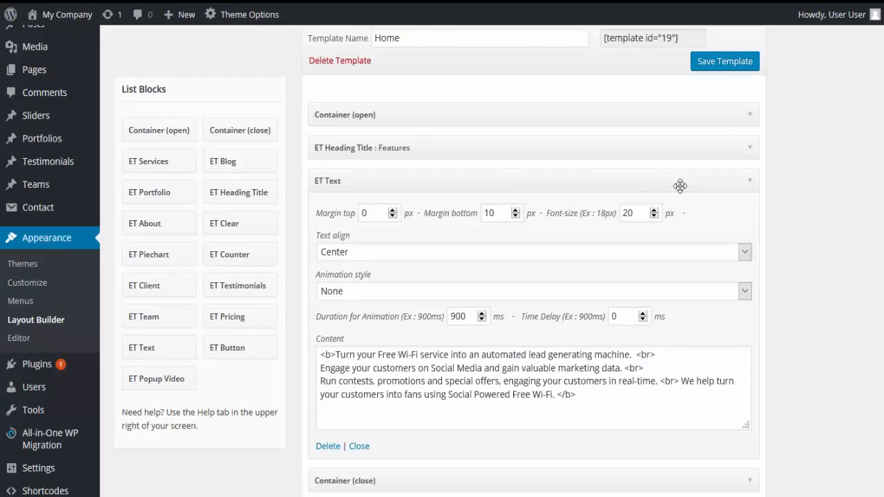
{"action": "left_click", "coordinate": [751, 182]}
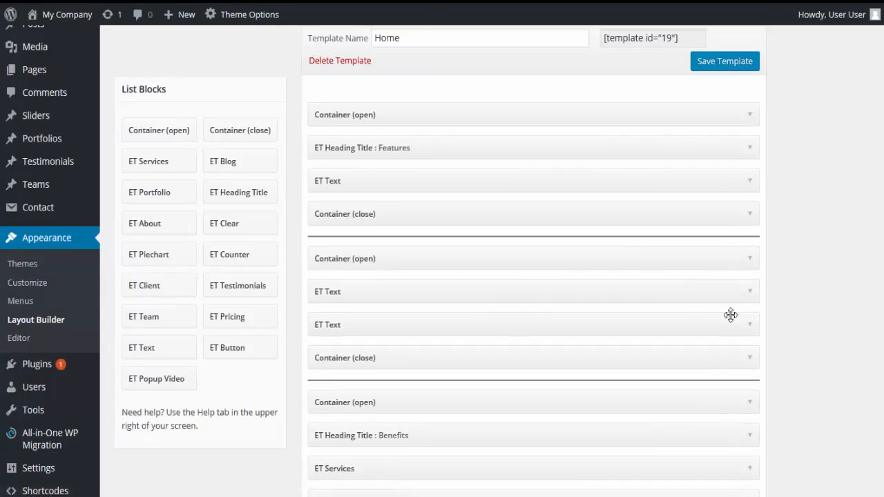
{"action": "left_click", "coordinate": [749, 292]}
{"action": "scroll", "coordinate": [753, 365], "scroll_direction": "down", "scroll_amount": 3}
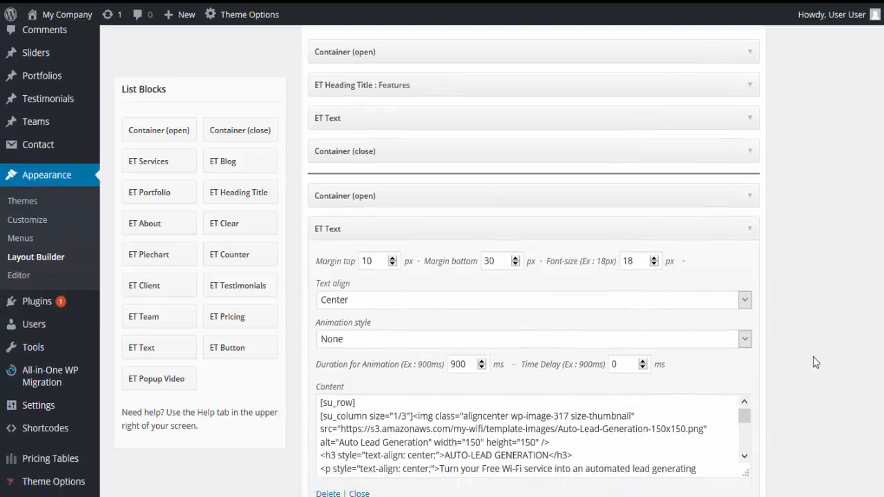
{"action": "scroll", "coordinate": [479, 361], "scroll_direction": "down", "scroll_amount": 2}
{"action": "scroll", "coordinate": [478, 362], "scroll_direction": "up", "scroll_amount": 2}
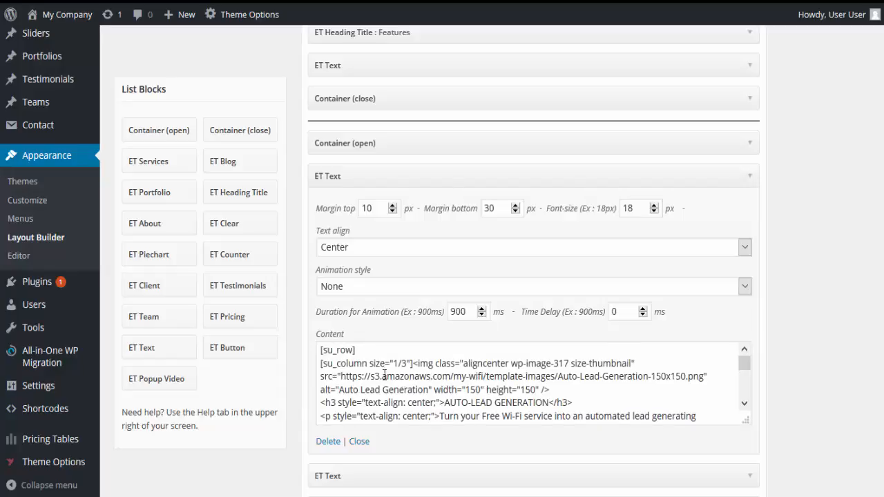
{"action": "left_click_drag", "start_coordinate": [341, 376], "coordinate": [702, 376]}
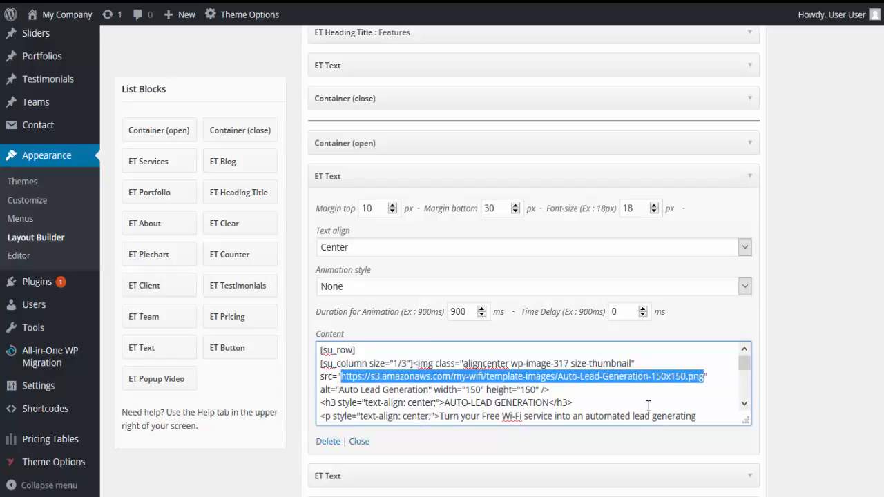
{"action": "scroll", "coordinate": [711, 399], "scroll_direction": "down", "scroll_amount": 1}
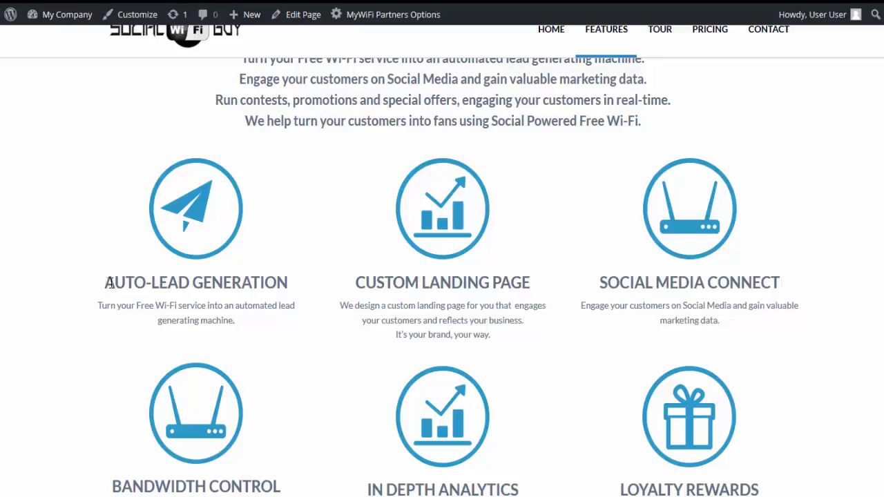
Compare the AUTO-LEAD GENERATION heading and description on the live site with the expanded text block, and collapse the block.
{"action": "left_click_drag", "start_coordinate": [110, 283], "coordinate": [295, 292]}
{"action": "left_click", "coordinate": [100, 305]}
{"action": "left_click_drag", "start_coordinate": [101, 305], "coordinate": [251, 329]}
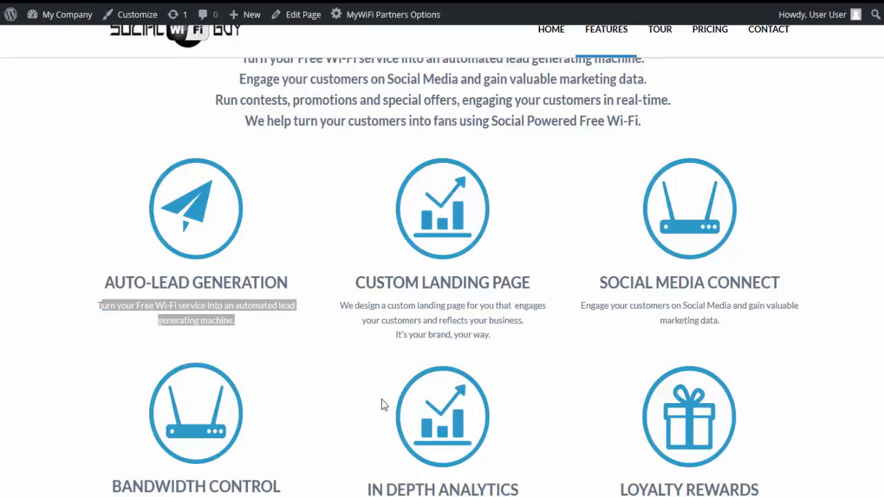
{"action": "scroll", "coordinate": [384, 405], "scroll_direction": "down", "scroll_amount": 1}
{"action": "left_click", "coordinate": [319, 320]}
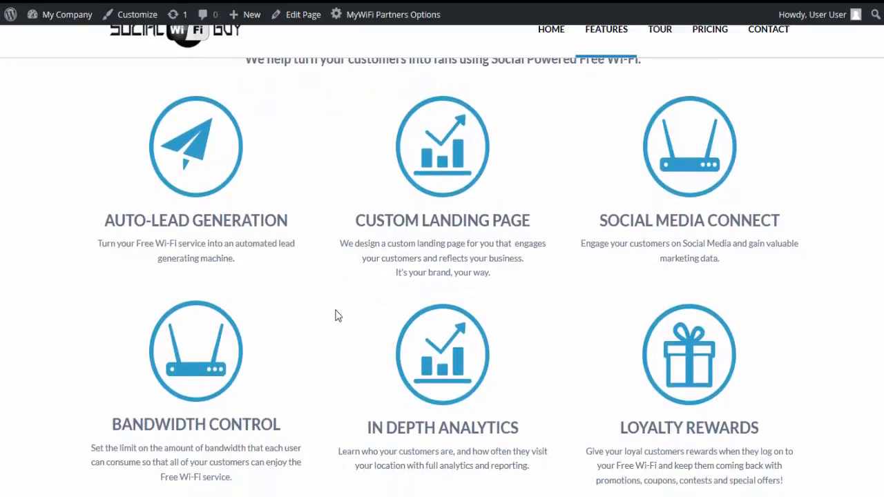
{"action": "scroll", "coordinate": [338, 315], "scroll_direction": "up", "scroll_amount": 1}
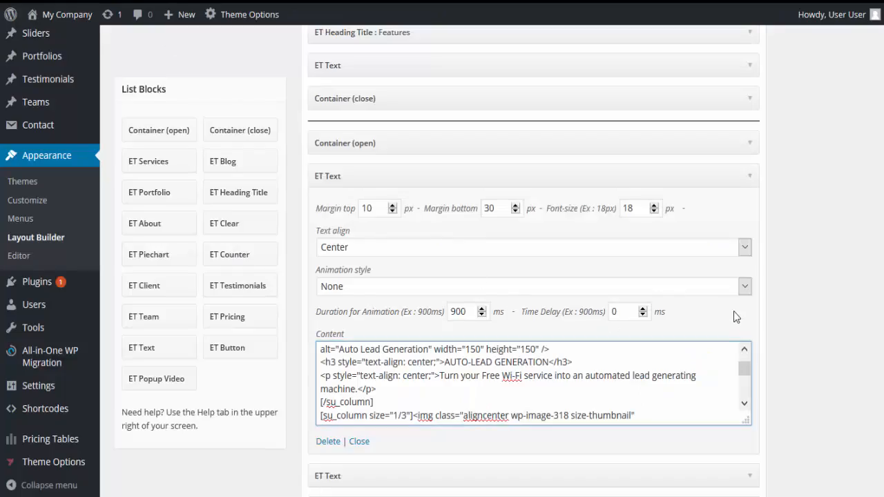
{"action": "left_click", "coordinate": [750, 178]}
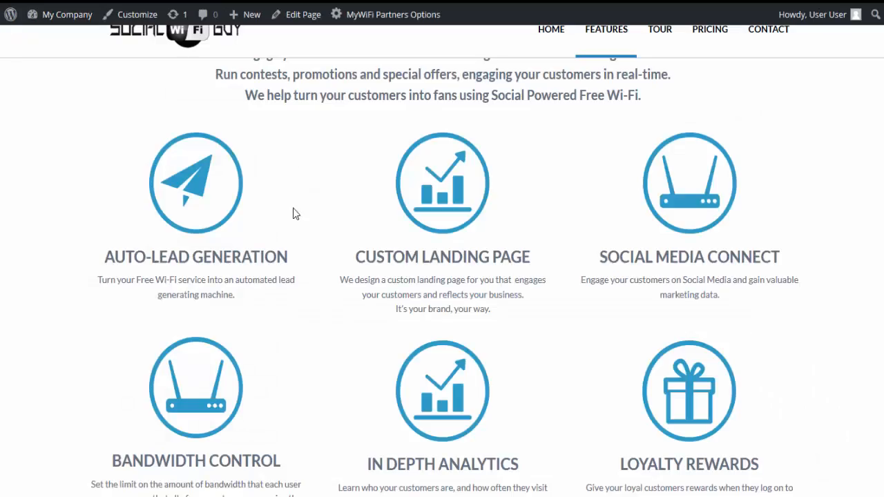
Expand the second feature-columns text block, review its BANDWIDTH CONTROL content, and collapse it again.
{"action": "scroll", "coordinate": [334, 276], "scroll_direction": "up", "scroll_amount": 1}
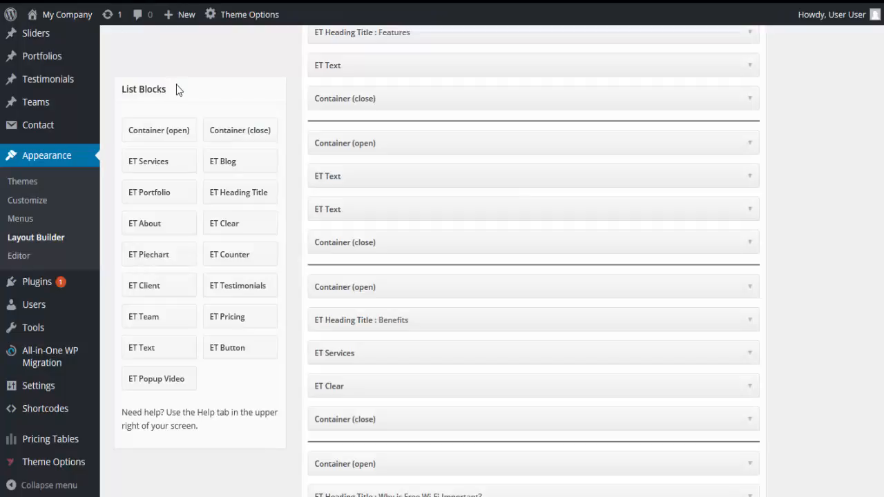
{"action": "left_click", "coordinate": [750, 213]}
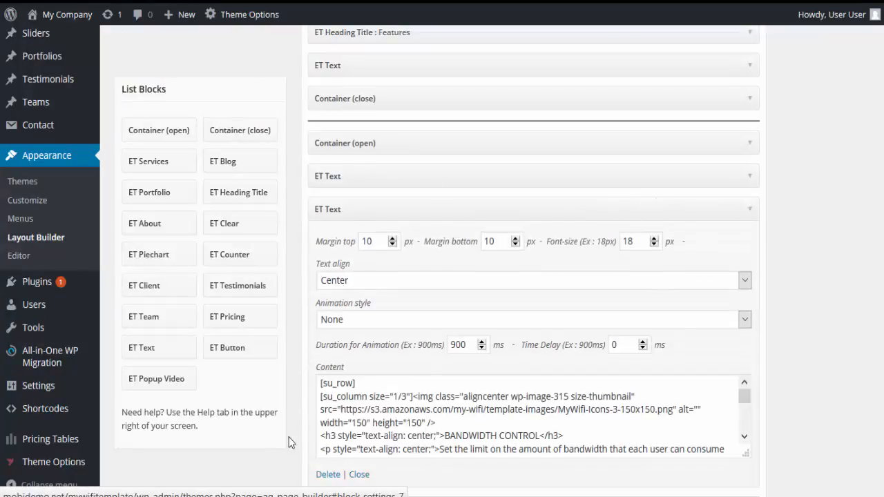
{"action": "scroll", "coordinate": [404, 434], "scroll_direction": "down", "scroll_amount": 2}
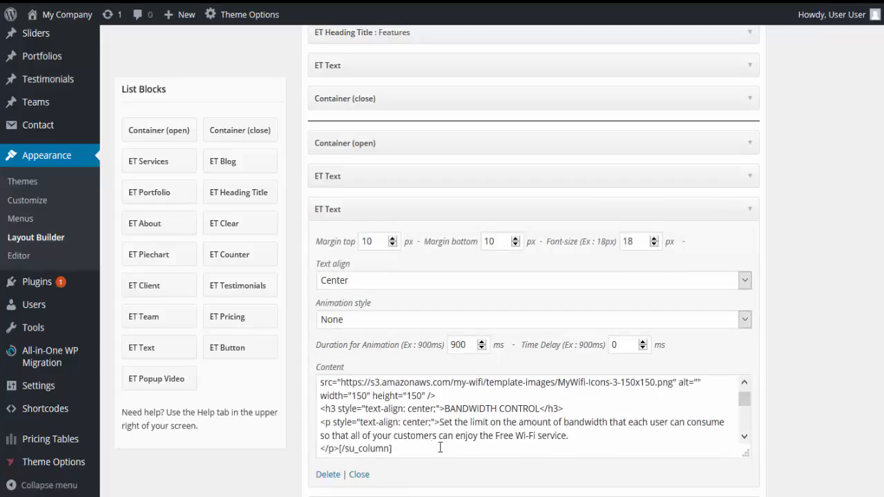
{"action": "left_click", "coordinate": [750, 214]}
In the pie chart block under "Why is Free Wi-Fi Important?", move the restaurant choice item below the in-store Wi-Fi item and collapse the block.
{"action": "scroll", "coordinate": [774, 289], "scroll_direction": "down", "scroll_amount": 3}
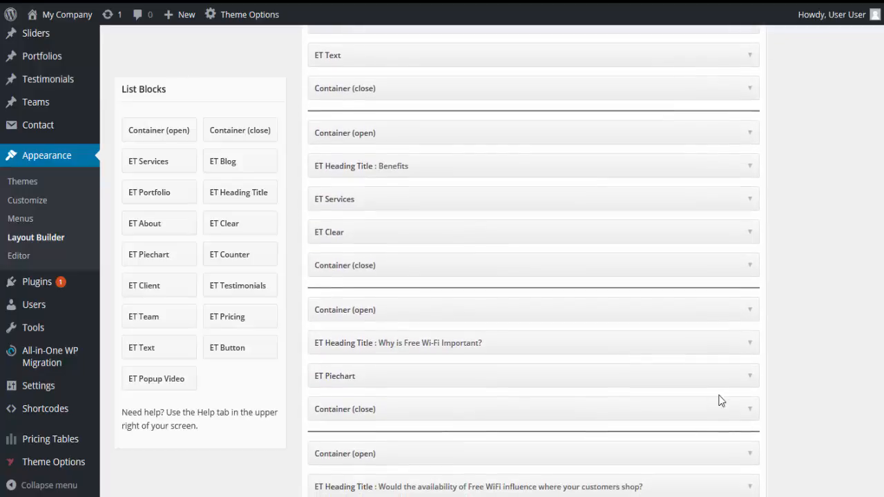
{"action": "left_click", "coordinate": [750, 376]}
{"action": "scroll", "coordinate": [838, 367], "scroll_direction": "down", "scroll_amount": 1}
{"action": "scroll", "coordinate": [837, 367], "scroll_direction": "down", "scroll_amount": 3}
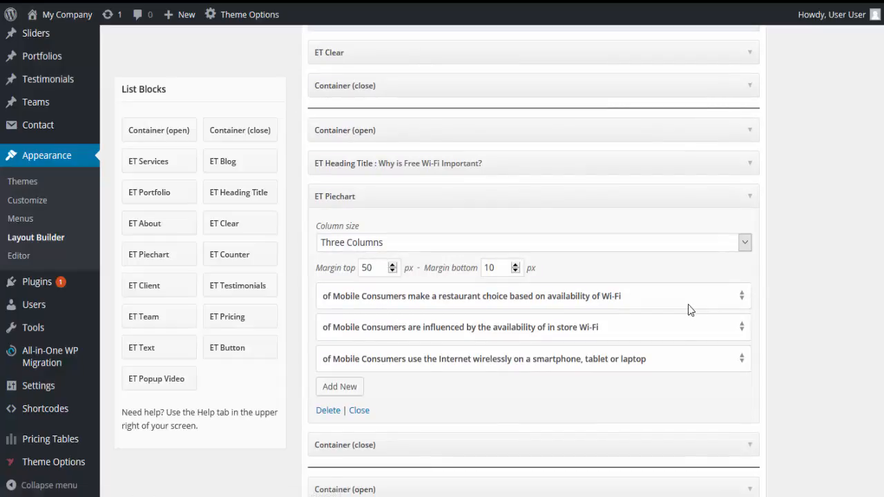
{"action": "left_click_drag", "start_coordinate": [688, 304], "coordinate": [664, 296]}
{"action": "scroll", "coordinate": [586, 337], "scroll_direction": "down", "scroll_amount": 1}
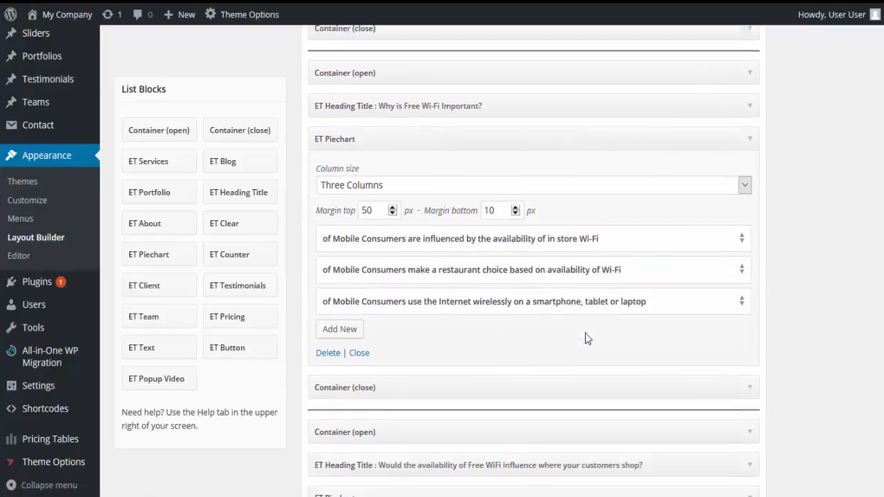
{"action": "left_click", "coordinate": [750, 124]}
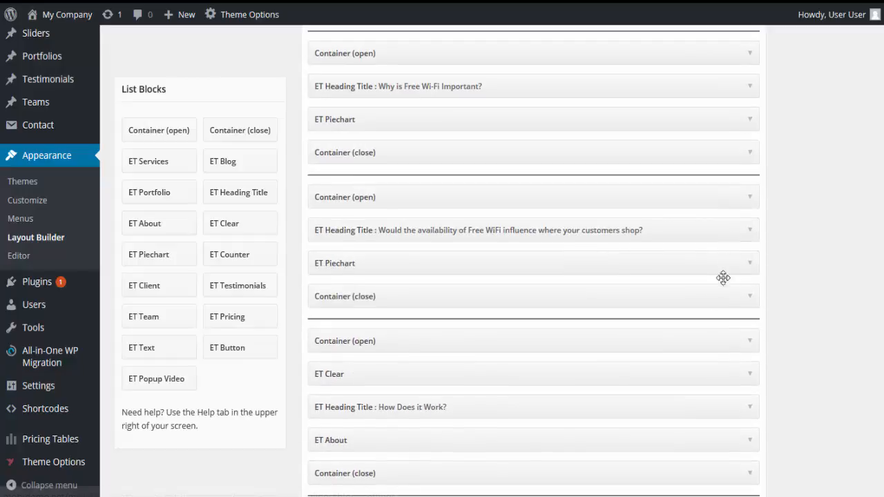
Expand the ET About block under "How Does it Work?" and compare its items with the numbered tour steps on the live site.
{"action": "scroll", "coordinate": [718, 325], "scroll_direction": "down", "scroll_amount": 1}
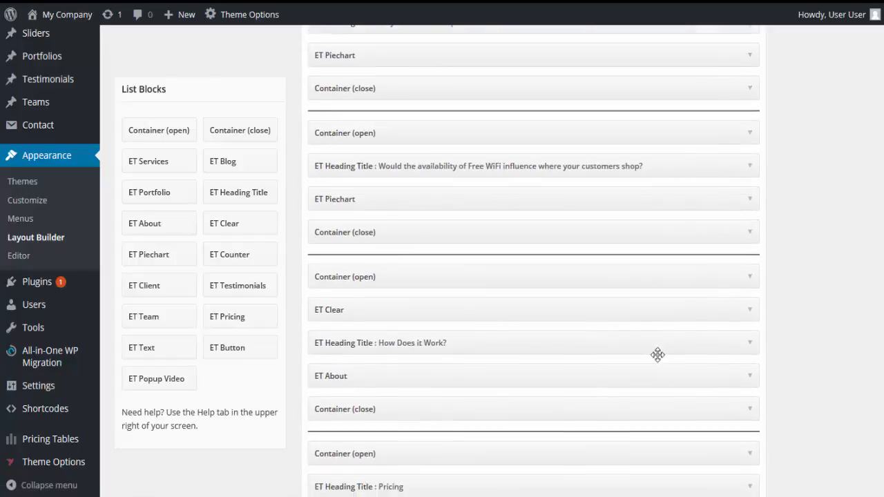
{"action": "left_click", "coordinate": [749, 378]}
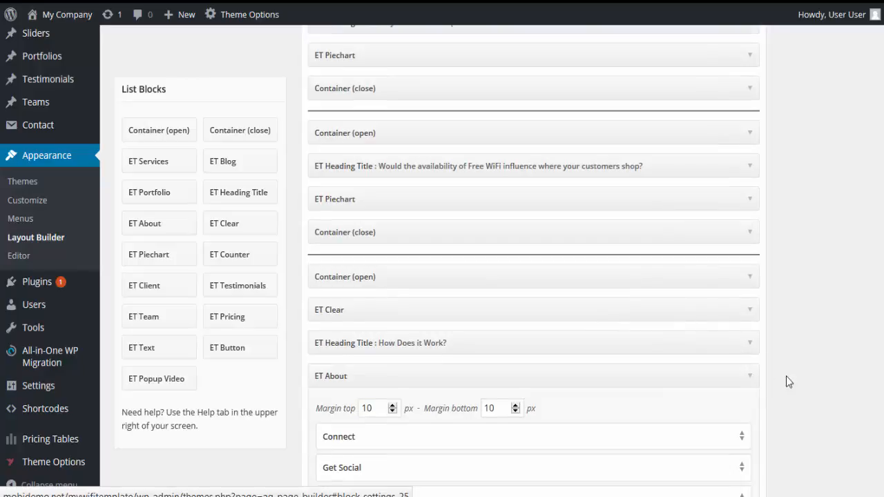
{"action": "scroll", "coordinate": [787, 373], "scroll_direction": "down", "scroll_amount": 2}
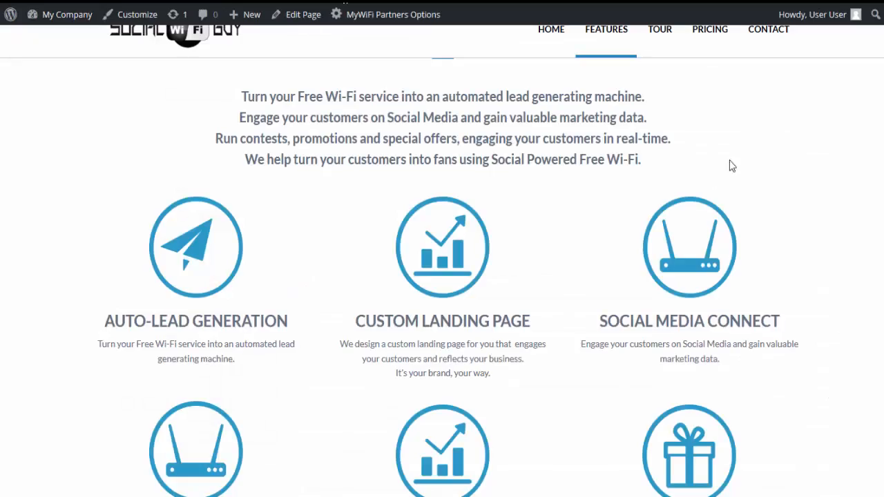
{"action": "scroll", "coordinate": [729, 163], "scroll_direction": "down", "scroll_amount": 5}
{"action": "scroll", "coordinate": [879, 231], "scroll_direction": "down", "scroll_amount": 8}
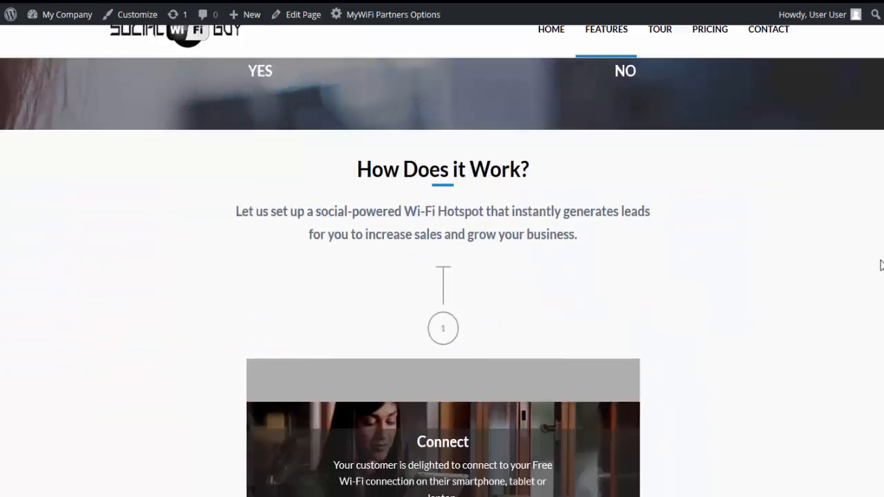
{"action": "scroll", "coordinate": [880, 297], "scroll_direction": "down", "scroll_amount": 8}
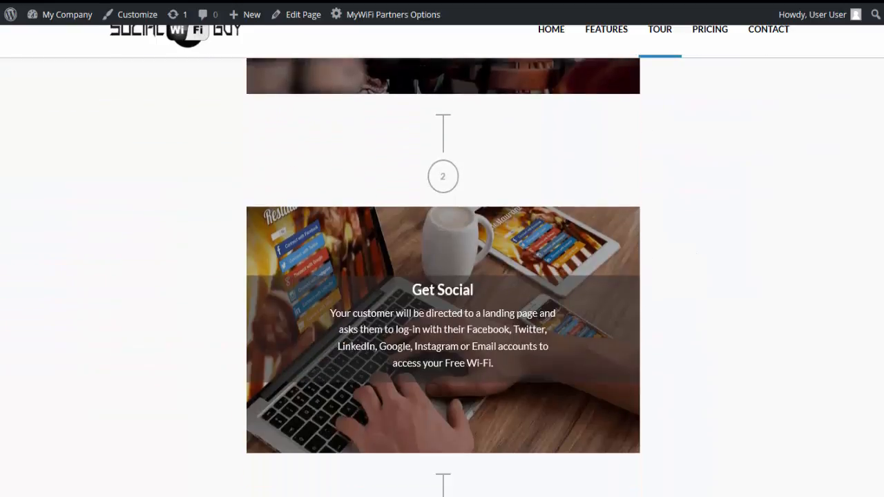
{"action": "scroll", "coordinate": [442, 276], "scroll_direction": "down", "scroll_amount": 5}
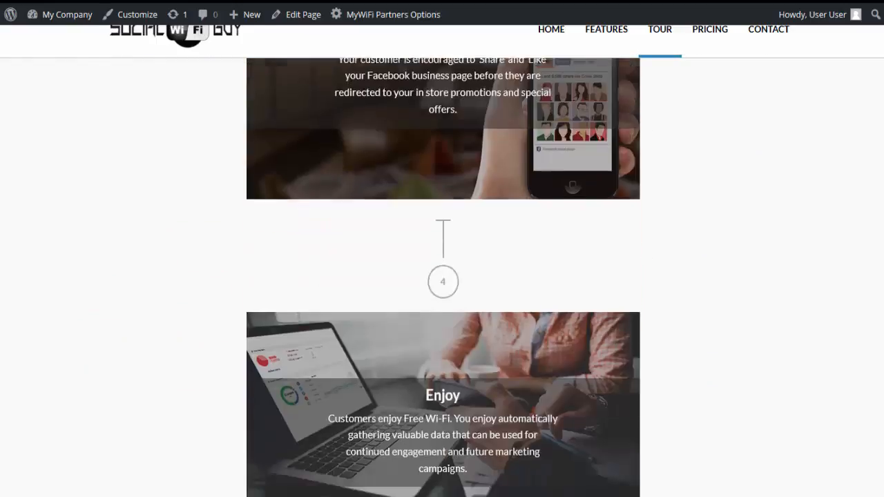
{"action": "scroll", "coordinate": [442, 276], "scroll_direction": "up", "scroll_amount": 3}
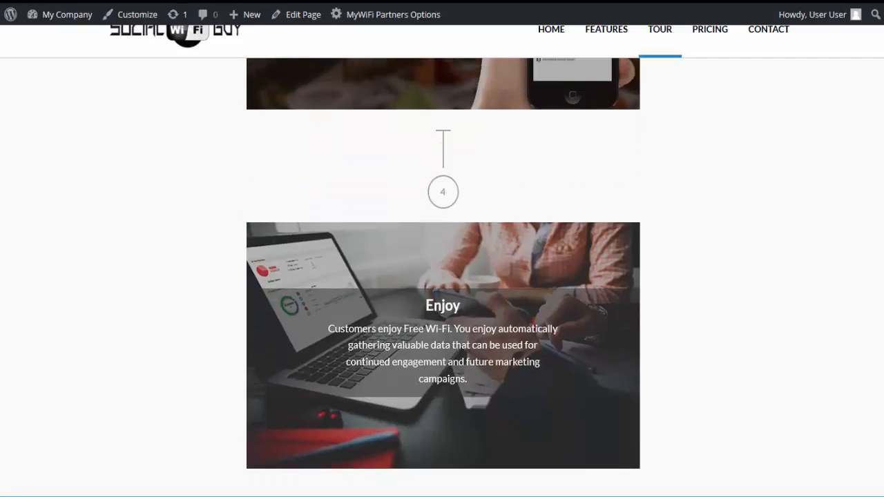
{"action": "scroll", "coordinate": [442, 276], "scroll_direction": "up", "scroll_amount": 15}
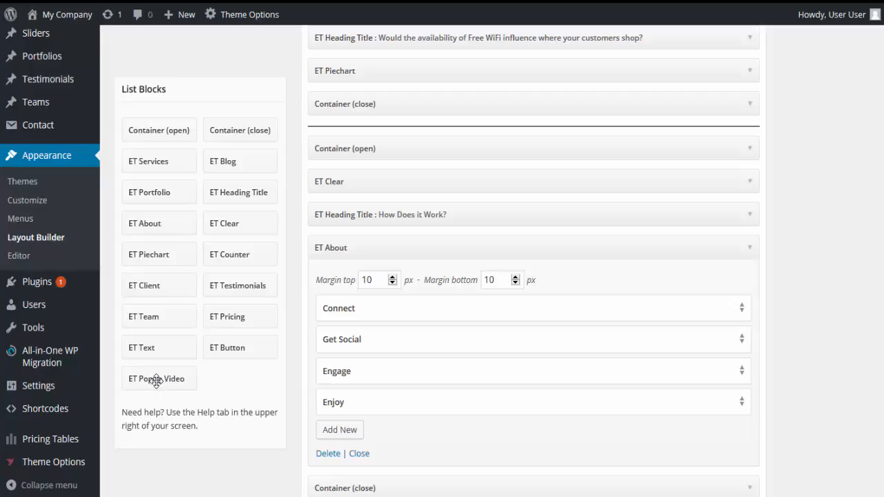
Add an ET Popup Video block to the Home template between the first opening container and the Features heading.
{"action": "mouse_move", "coordinate": [156, 380]}
{"action": "left_mouse_down"}
{"action": "mouse_move", "coordinate": [291, 337]}
{"action": "mouse_move", "coordinate": [403, 251]}
{"action": "mouse_move", "coordinate": [205, 371]}
{"action": "mouse_move", "coordinate": [159, 375]}
{"action": "left_mouse_up"}
{"action": "scroll", "coordinate": [515, 219], "scroll_direction": "up", "scroll_amount": 1}
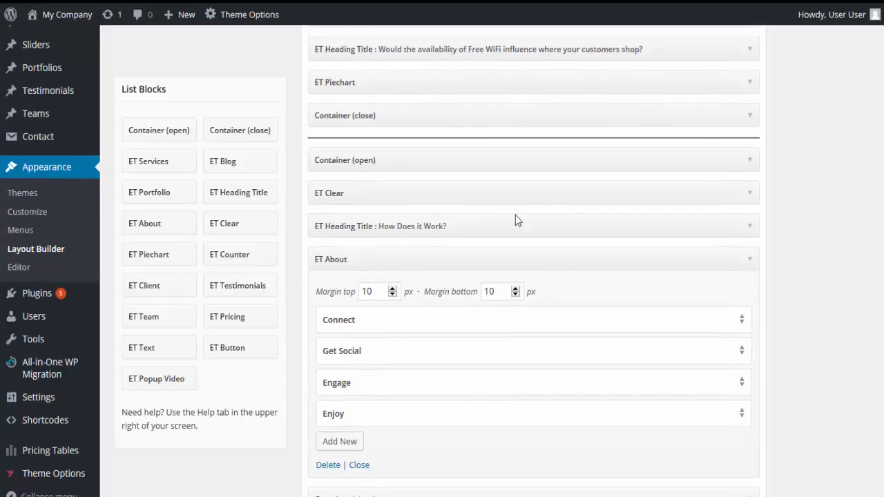
{"action": "scroll", "coordinate": [617, 248], "scroll_direction": "up", "scroll_amount": 6}
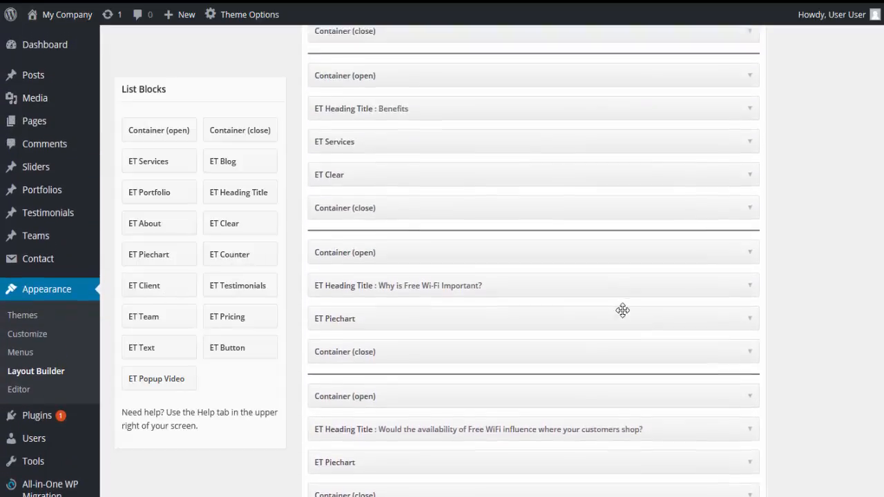
{"action": "scroll", "coordinate": [622, 311], "scroll_direction": "up", "scroll_amount": 6}
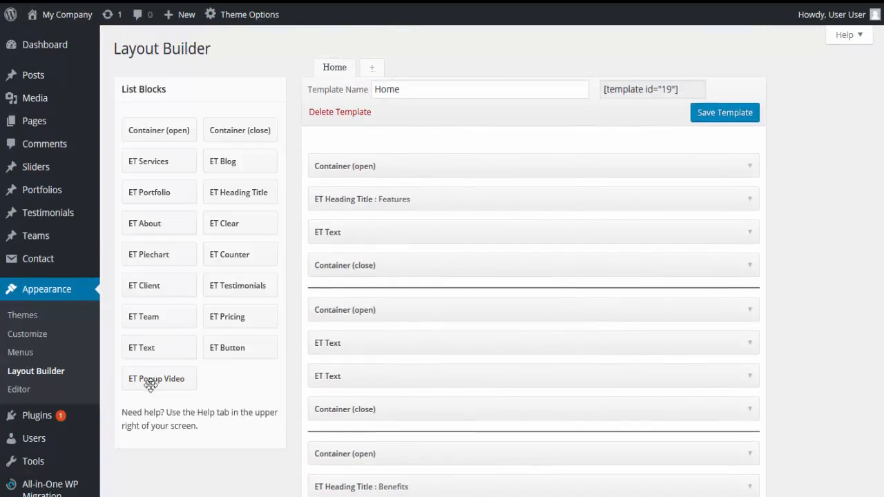
{"action": "left_click_drag", "start_coordinate": [150, 384], "coordinate": [407, 187]}
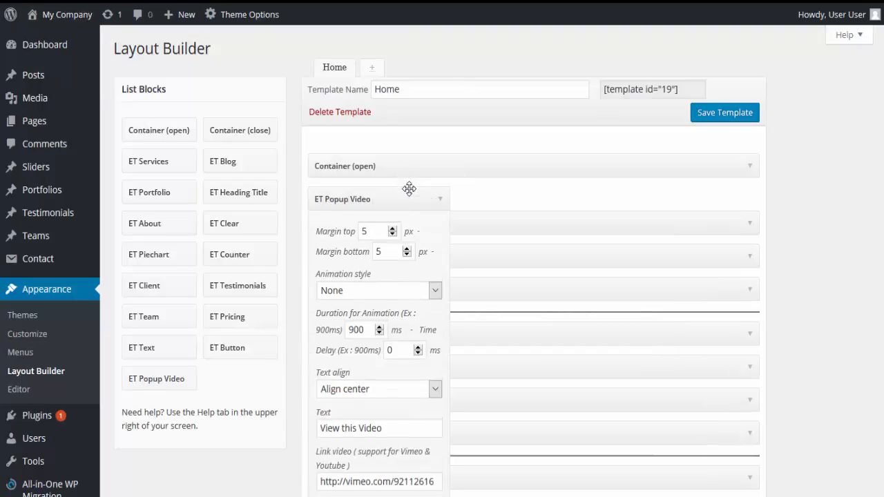
Review the popup video block's settings and video link, collapse it, and remove it from the template.
{"action": "scroll", "coordinate": [338, 448], "scroll_direction": "down", "scroll_amount": 1}
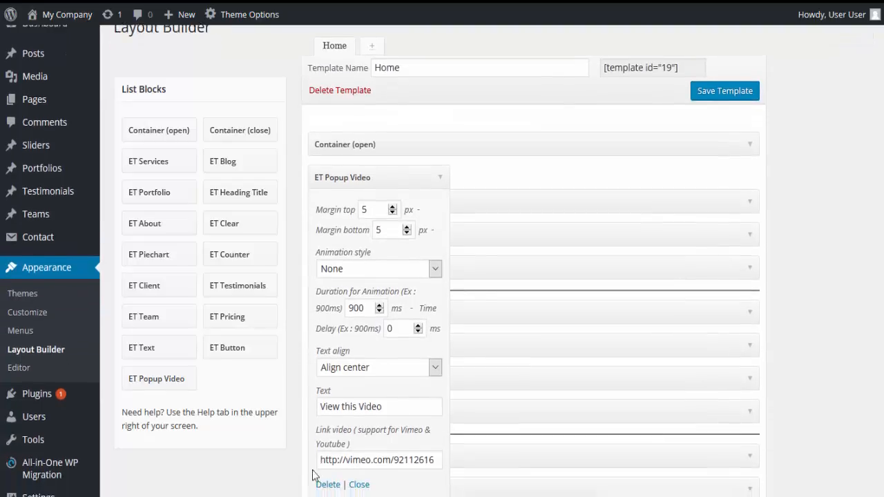
{"action": "mouse_move", "coordinate": [322, 457]}
{"action": "left_mouse_down"}
{"action": "mouse_move", "coordinate": [455, 464]}
{"action": "mouse_move", "coordinate": [323, 459]}
{"action": "left_mouse_up"}
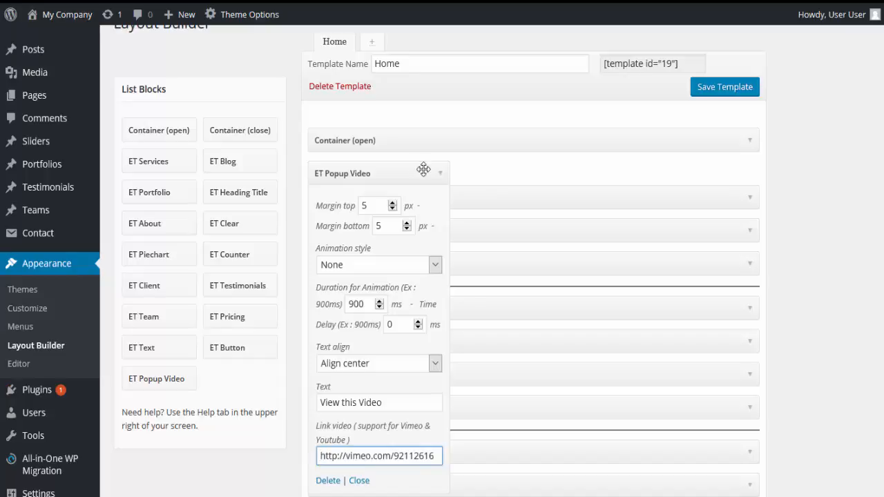
{"action": "left_click", "coordinate": [442, 178]}
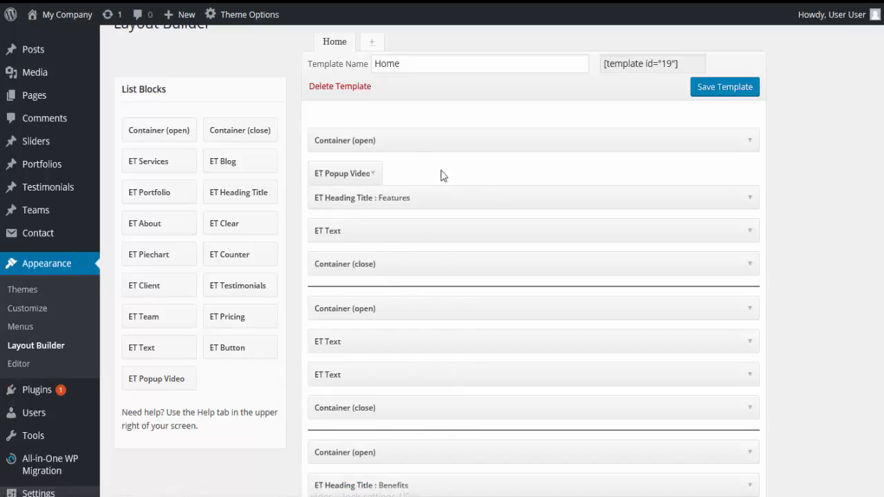
{"action": "left_click_drag", "start_coordinate": [339, 173], "coordinate": [200, 387]}
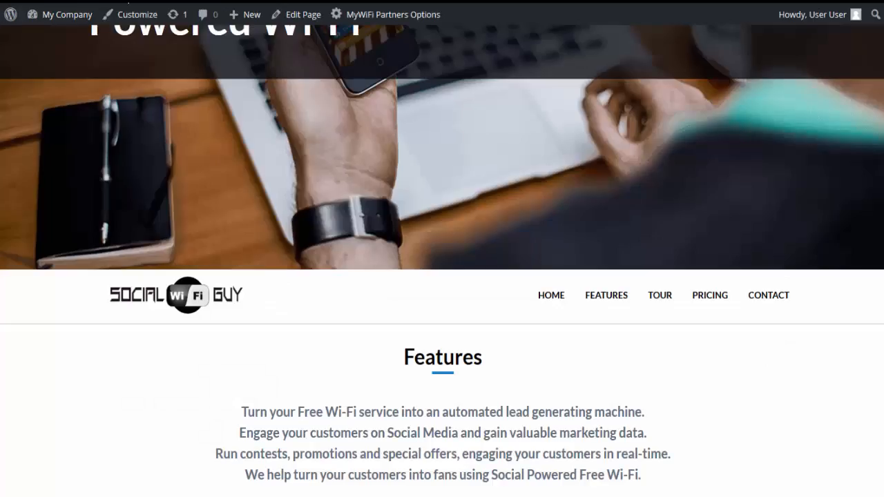
Look through the live homepage down to the Pricing section and its package tables.
{"action": "scroll", "coordinate": [442, 261], "scroll_direction": "down", "scroll_amount": 18}
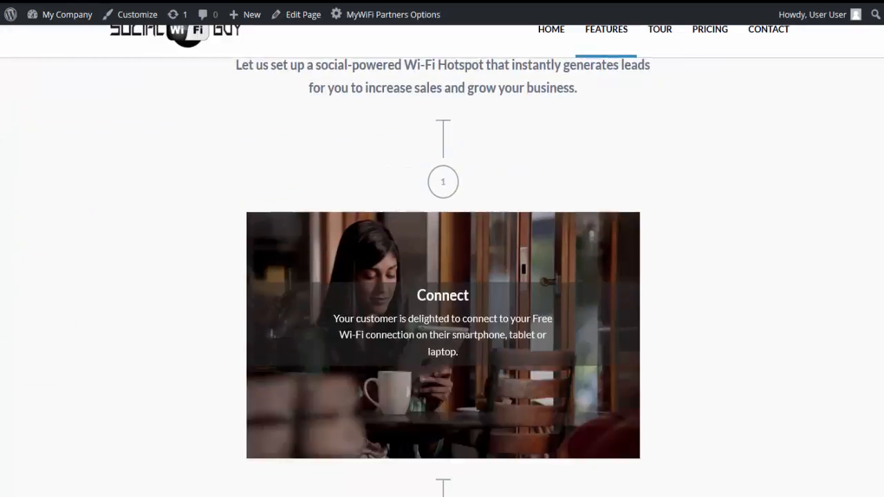
{"action": "scroll", "coordinate": [441, 276], "scroll_direction": "down", "scroll_amount": 18}
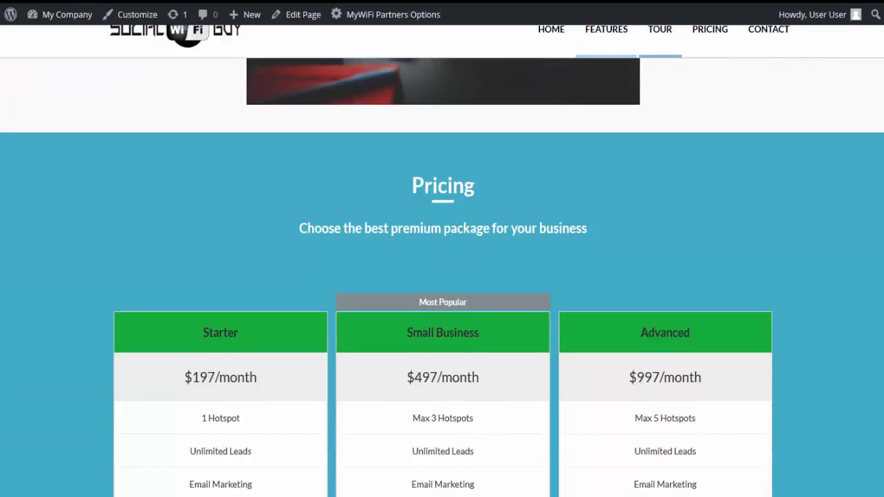
Examine the three packages in the live Pricing section, highlighting the Starter plan's price and feature list.
{"action": "scroll", "coordinate": [881, 442], "scroll_direction": "down", "scroll_amount": 6}
{"action": "scroll", "coordinate": [881, 449], "scroll_direction": "up", "scroll_amount": 6}
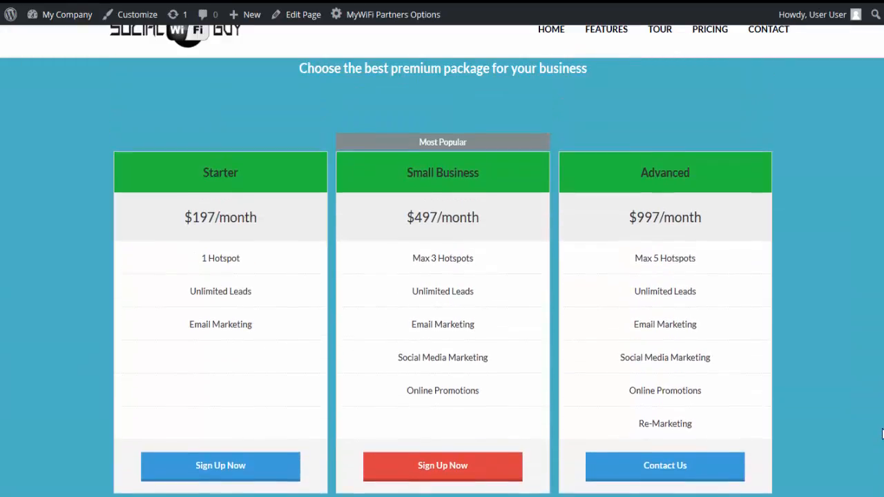
{"action": "scroll", "coordinate": [881, 433], "scroll_direction": "down", "scroll_amount": 1}
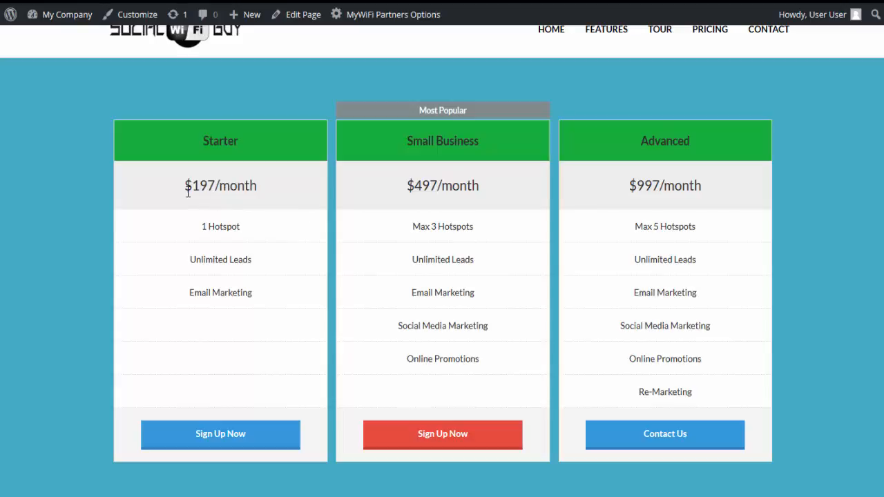
{"action": "left_click_drag", "start_coordinate": [188, 185], "coordinate": [268, 211]}
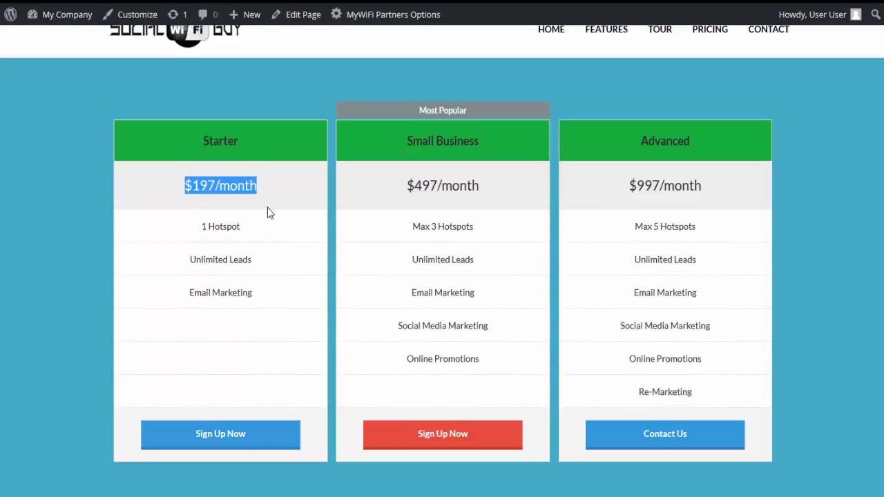
{"action": "left_click", "coordinate": [204, 228]}
{"action": "left_click_drag", "start_coordinate": [203, 228], "coordinate": [314, 306]}
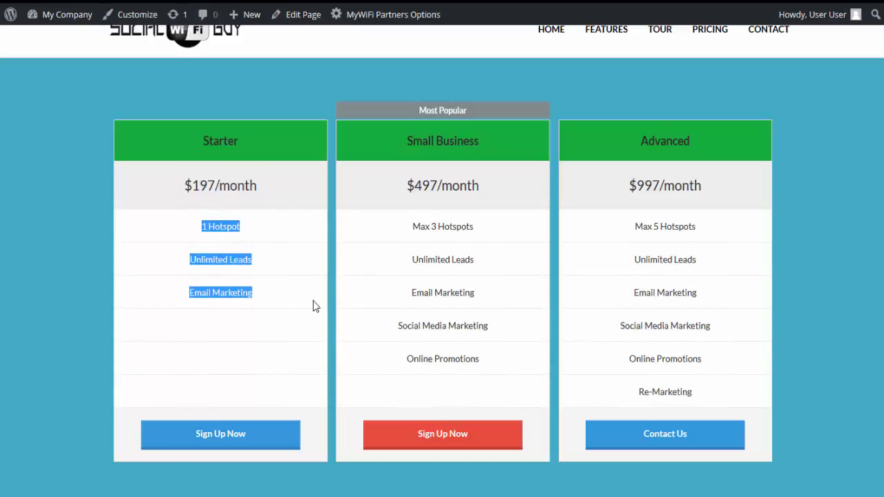
{"action": "left_click", "coordinate": [312, 301]}
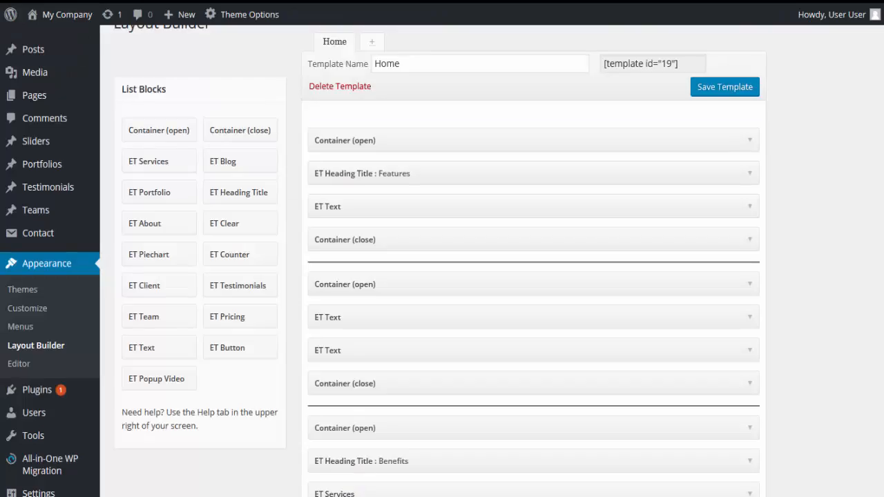
Open the Pricing table for editing from the site's list of pricing tables.
{"action": "scroll", "coordinate": [92, 221], "scroll_direction": "down", "scroll_amount": 3}
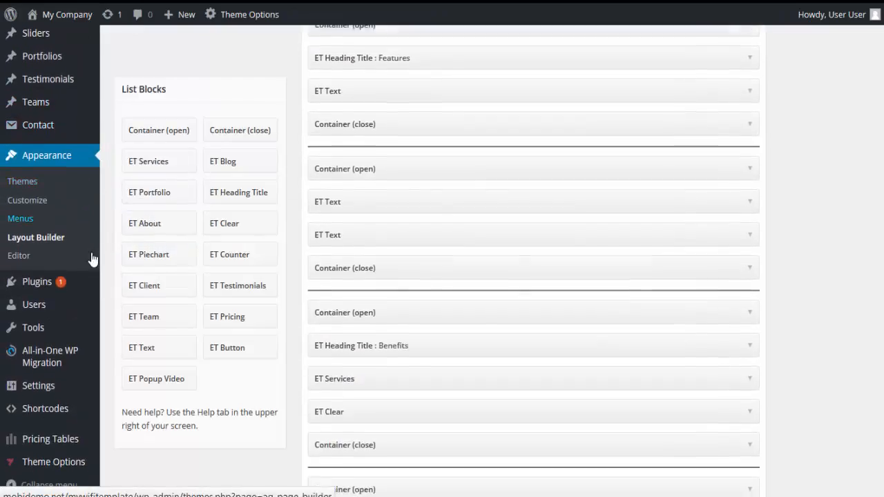
{"action": "mouse_move", "coordinate": [50, 445]}
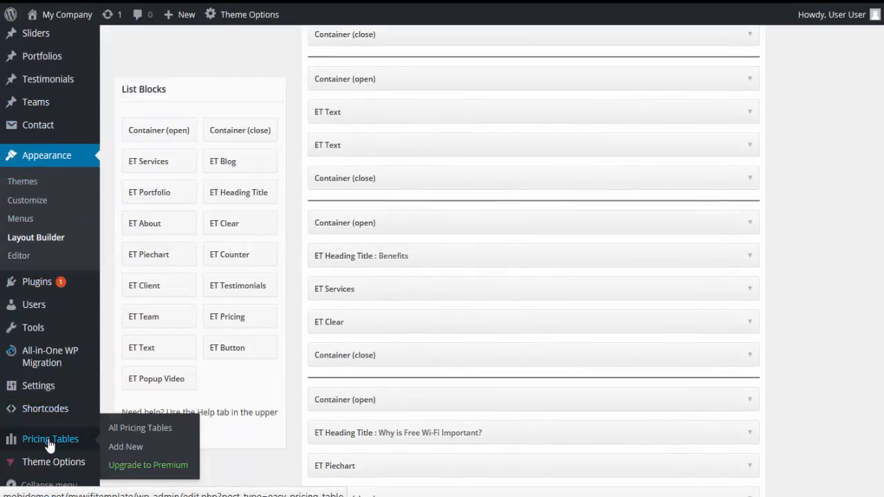
{"action": "left_click", "coordinate": [50, 445]}
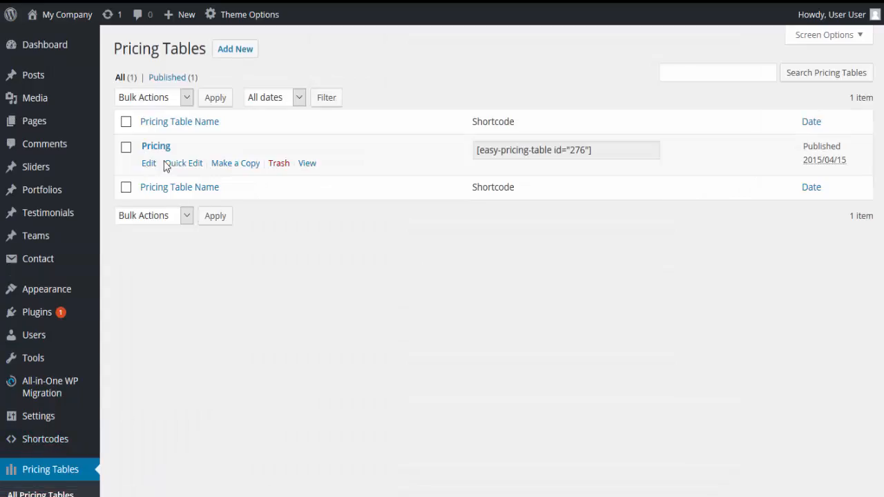
{"action": "left_click", "coordinate": [163, 151]}
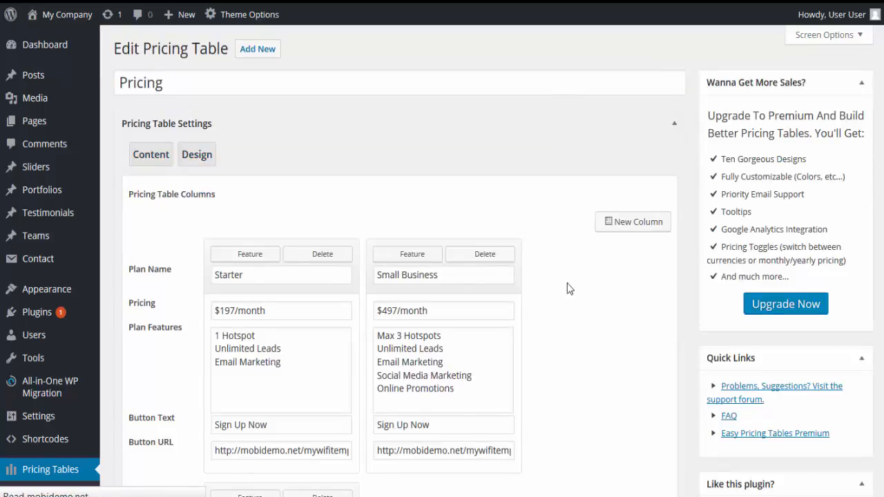
Rename the Starter plan as Basic and the Advanced plan as Medium Business.
{"action": "scroll", "coordinate": [566, 287], "scroll_direction": "down", "scroll_amount": 1}
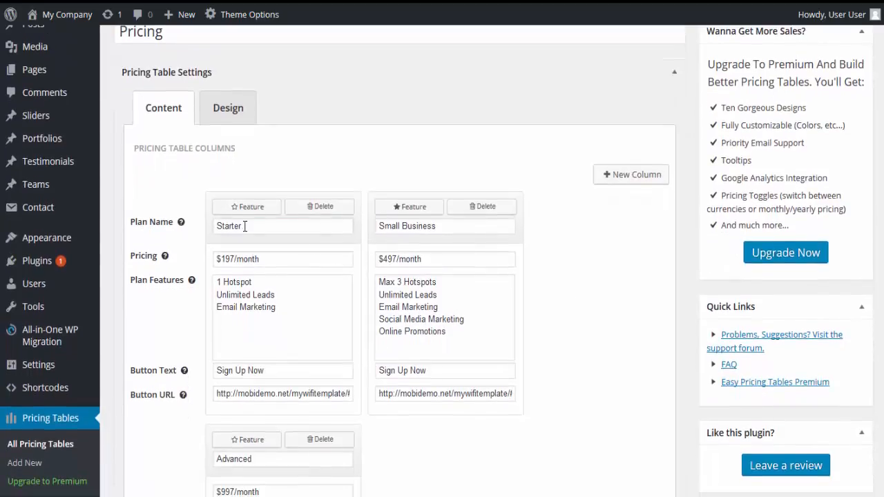
{"action": "double_click", "coordinate": [245, 225]}
{"action": "mouse_move", "coordinate": [182, 397]}
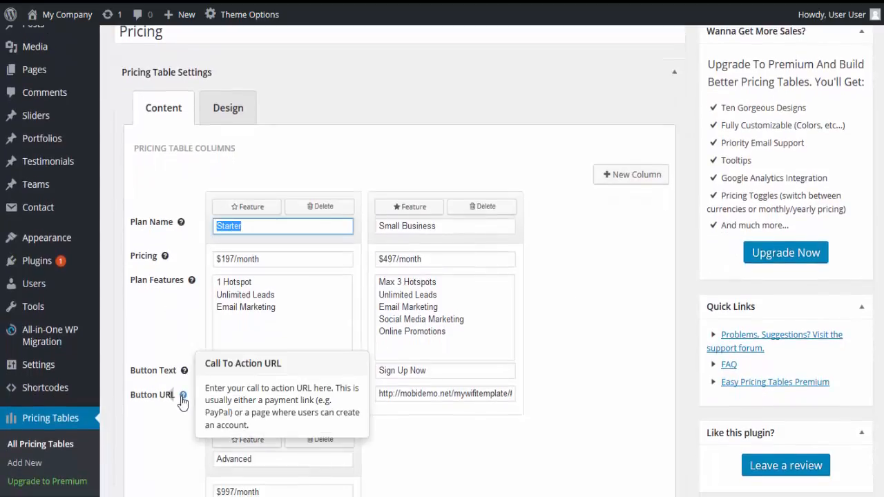
{"action": "type", "text": "Basic"}
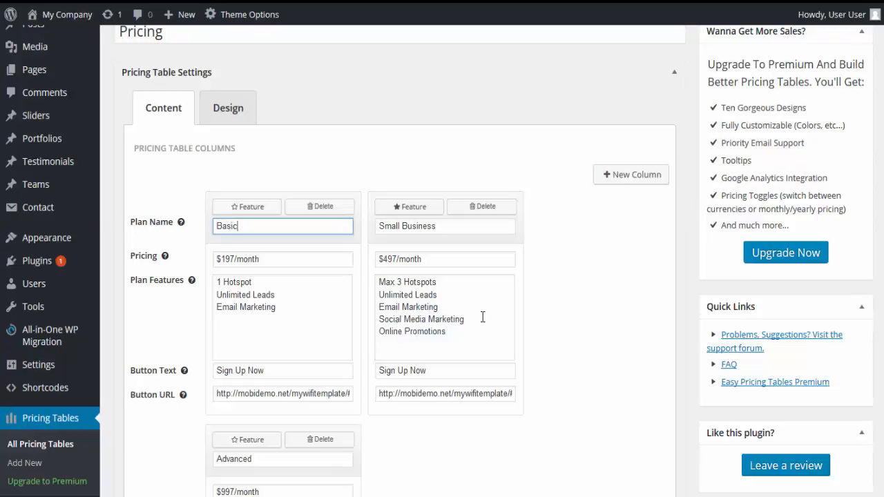
{"action": "scroll", "coordinate": [325, 414], "scroll_direction": "down", "scroll_amount": 1}
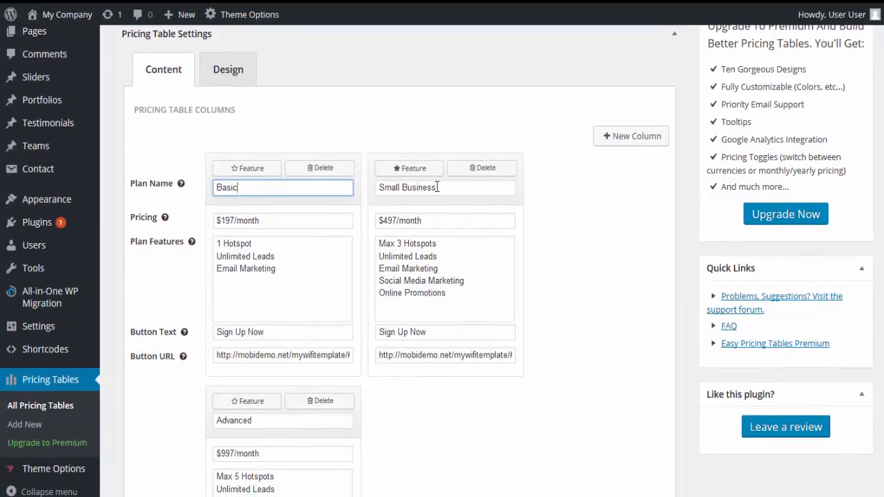
{"action": "left_click_drag", "start_coordinate": [272, 420], "coordinate": [210, 426]}
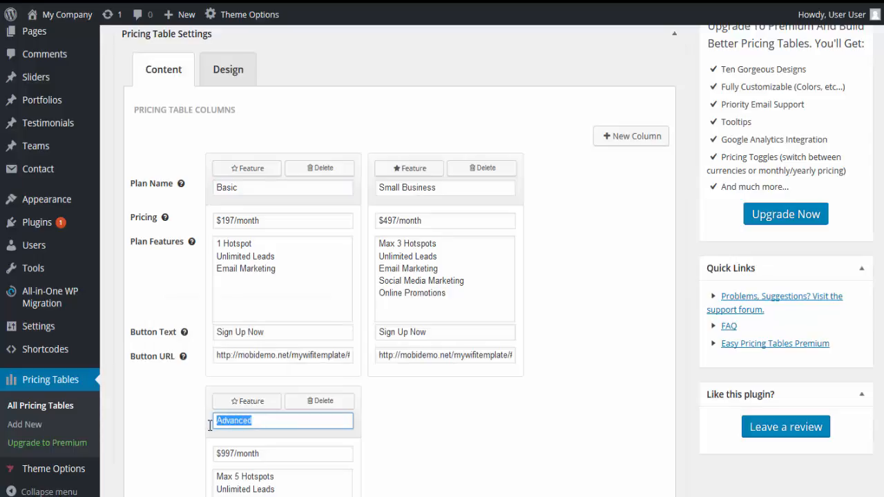
{"action": "type", "text": "Medium Business"}
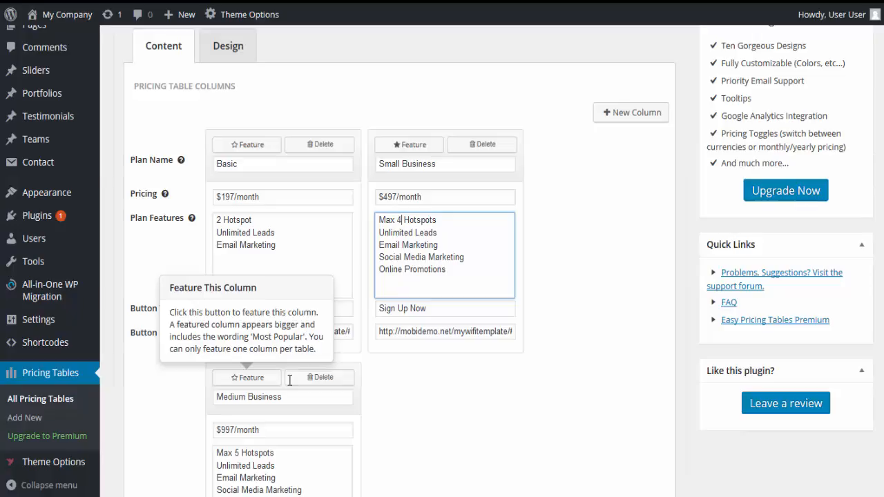
Set the border radius to 4px in the pricing table's general design settings.
{"action": "scroll", "coordinate": [290, 421], "scroll_direction": "down", "scroll_amount": 2}
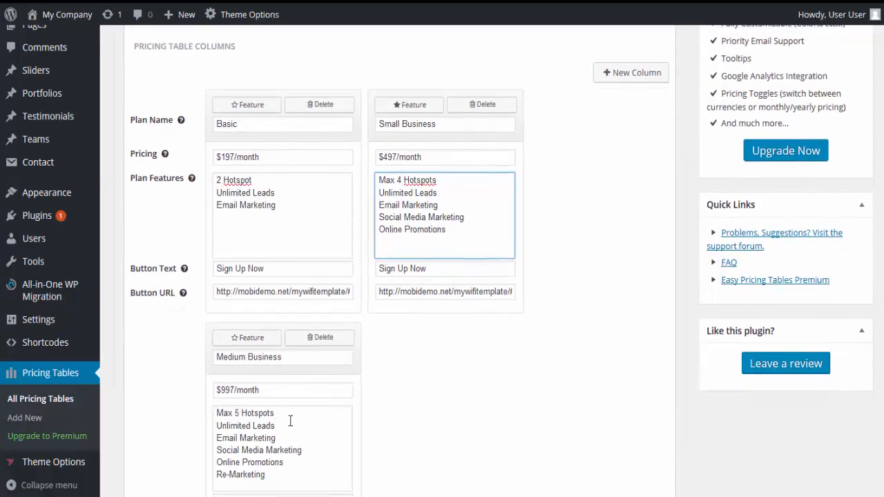
{"action": "scroll", "coordinate": [292, 433], "scroll_direction": "down", "scroll_amount": 1}
{"action": "scroll", "coordinate": [308, 357], "scroll_direction": "up", "scroll_amount": 2}
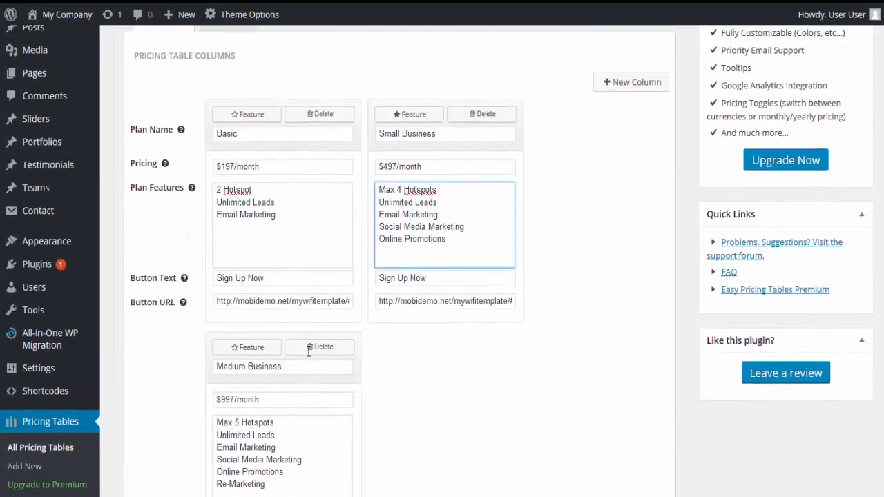
{"action": "scroll", "coordinate": [343, 335], "scroll_direction": "down", "scroll_amount": 5}
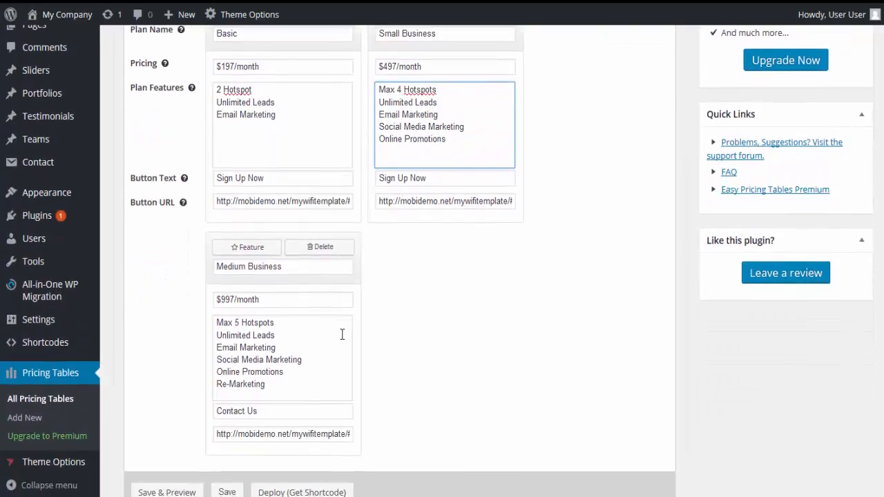
{"action": "scroll", "coordinate": [343, 345], "scroll_direction": "up", "scroll_amount": 4}
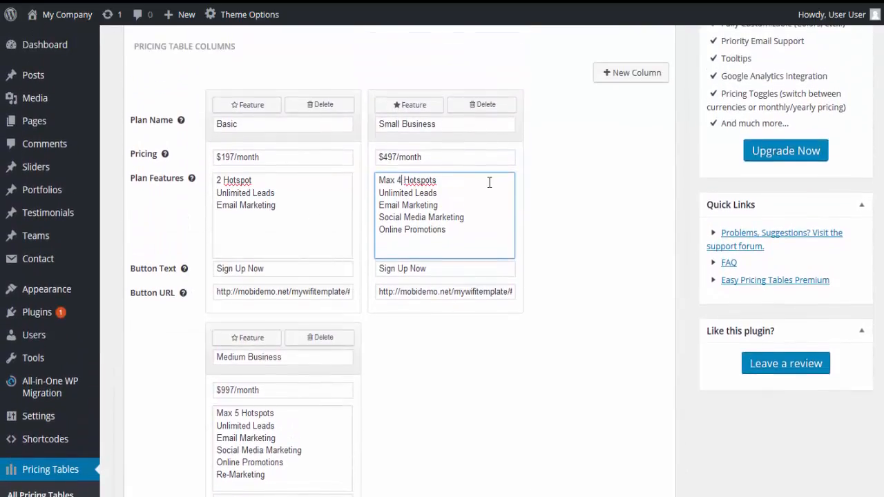
{"action": "scroll", "coordinate": [237, 181], "scroll_direction": "up", "scroll_amount": 2}
{"action": "scroll", "coordinate": [236, 180], "scroll_direction": "up", "scroll_amount": 1}
{"action": "left_click", "coordinate": [224, 108]}
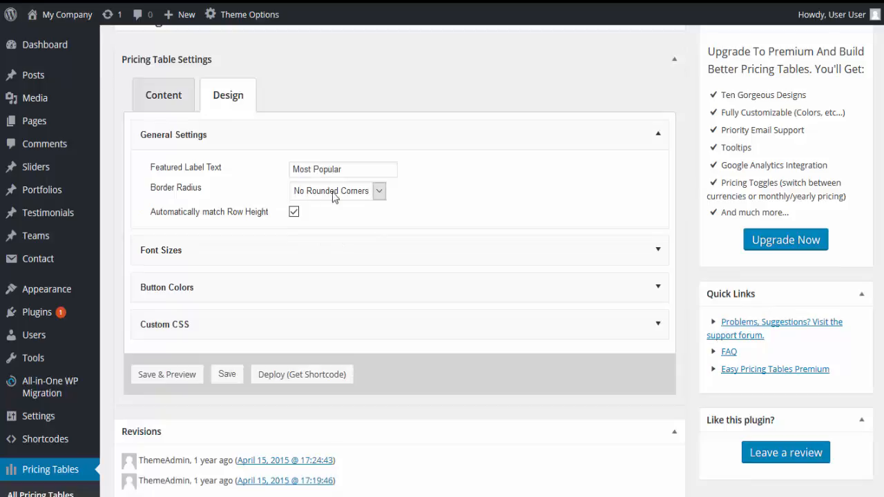
{"action": "left_click", "coordinate": [377, 193]}
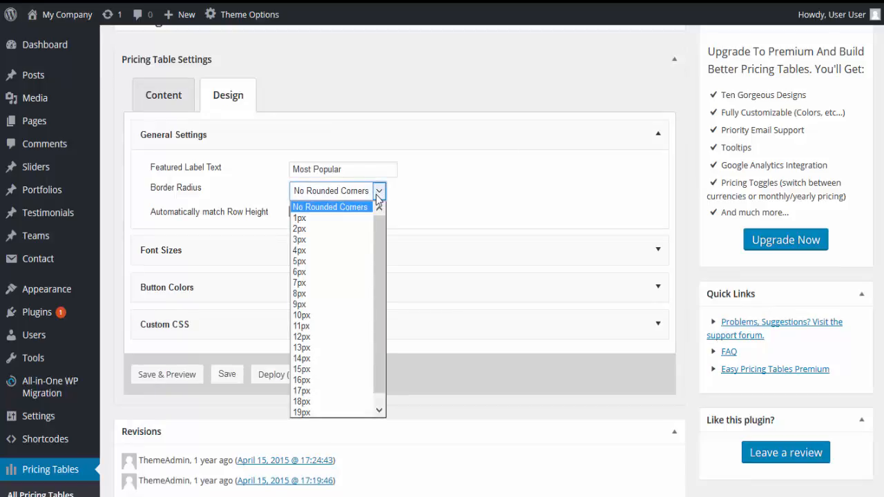
{"action": "left_click", "coordinate": [354, 252]}
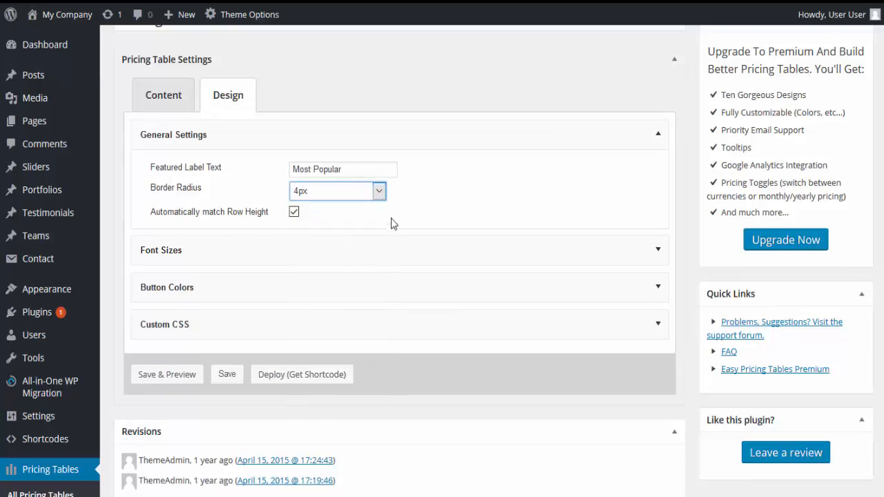
Expand the pricing table's font size settings and check the unit choices for the featured label.
{"action": "left_click", "coordinate": [659, 253]}
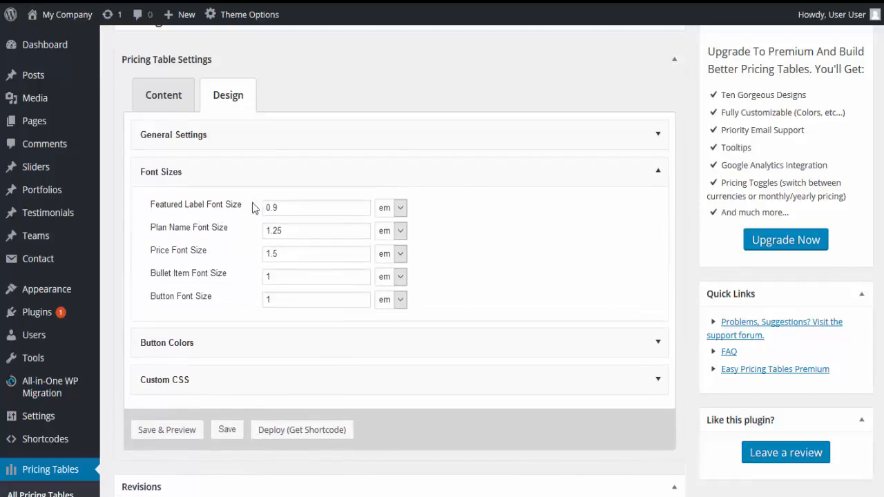
{"action": "left_click", "coordinate": [400, 214]}
{"action": "left_click", "coordinate": [401, 214]}
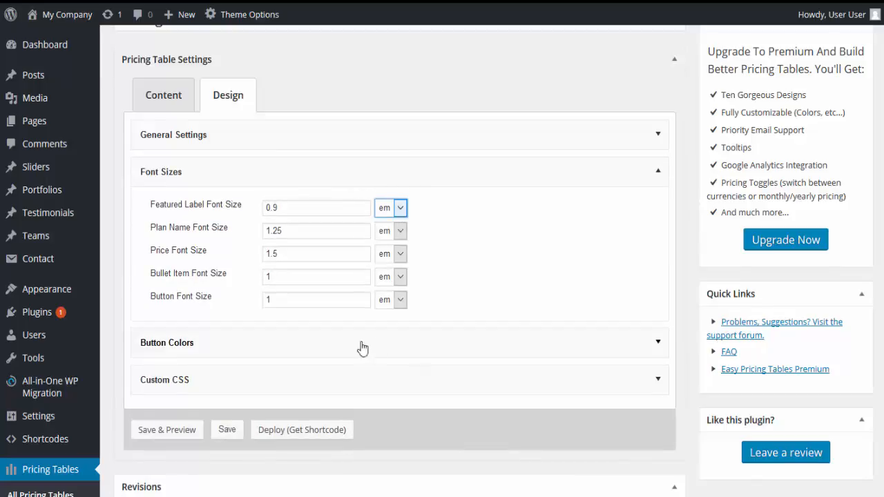
Review the button color settings for unfeatured and featured columns, including the color picker for the unfeatured button hover color.
{"action": "left_click", "coordinate": [662, 343]}
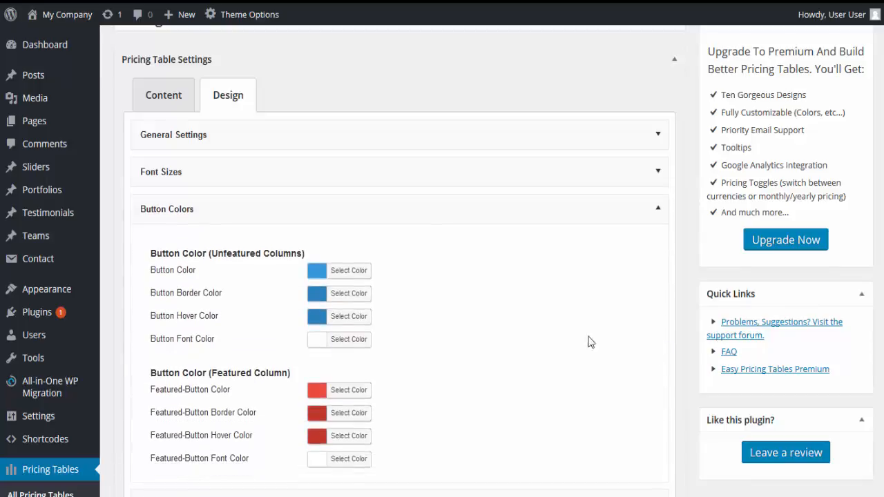
{"action": "scroll", "coordinate": [190, 264], "scroll_direction": "down", "scroll_amount": 1}
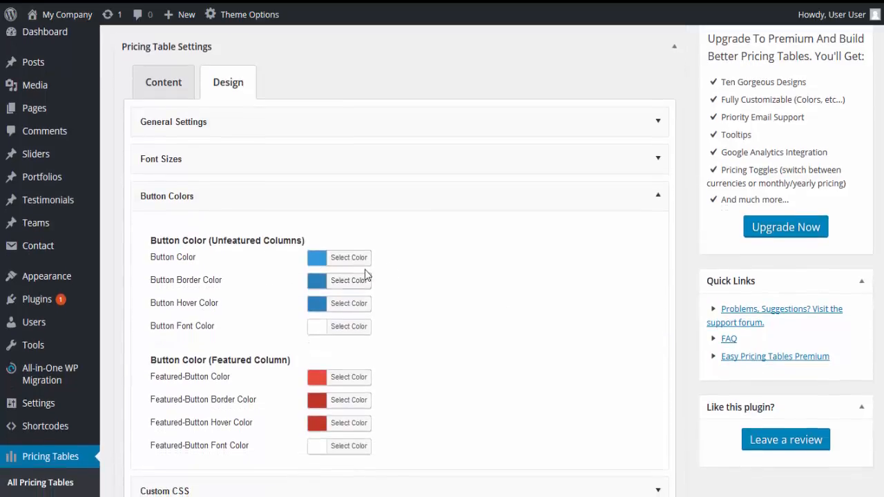
{"action": "scroll", "coordinate": [373, 354], "scroll_direction": "down", "scroll_amount": 1}
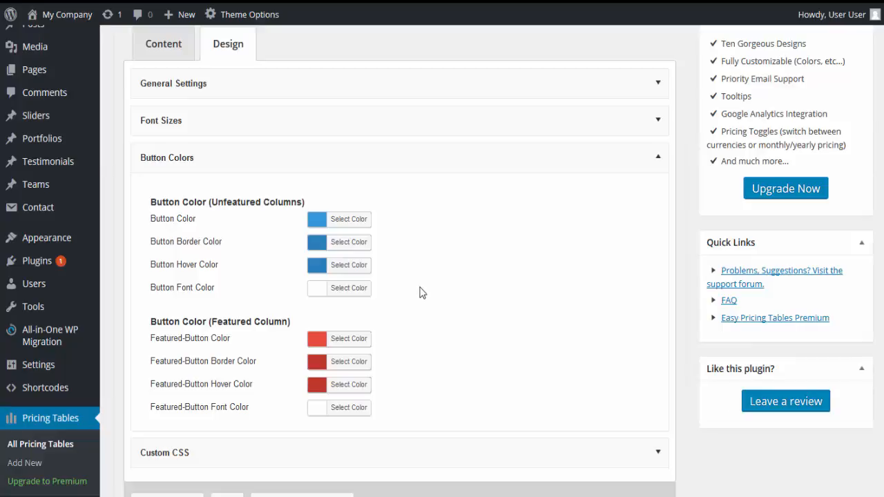
{"action": "left_click", "coordinate": [350, 268]}
{"action": "left_click", "coordinate": [563, 344]}
{"action": "scroll", "coordinate": [539, 345], "scroll_direction": "down", "scroll_amount": 1}
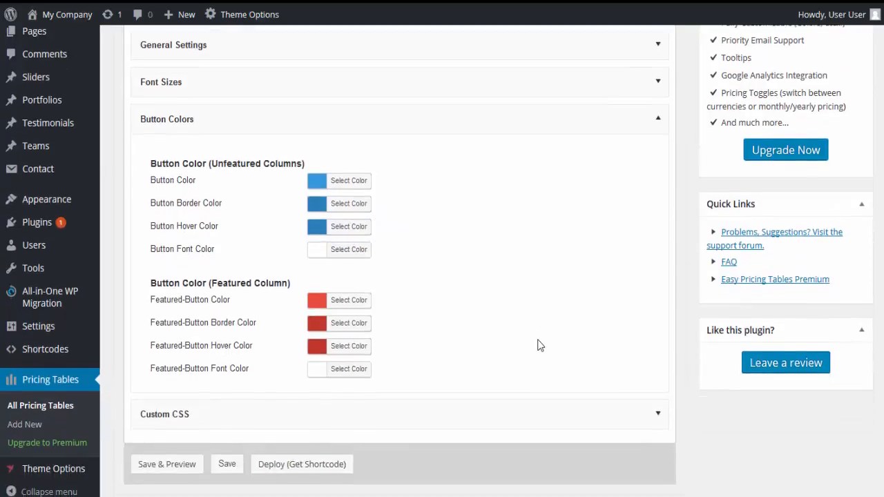
{"action": "left_click", "coordinate": [369, 228]}
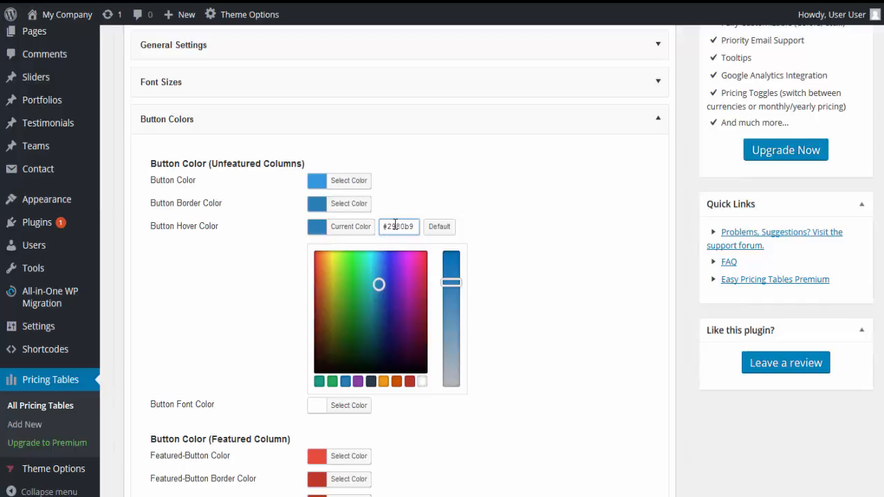
{"action": "left_click", "coordinate": [521, 295]}
{"action": "scroll", "coordinate": [528, 325], "scroll_direction": "down", "scroll_amount": 1}
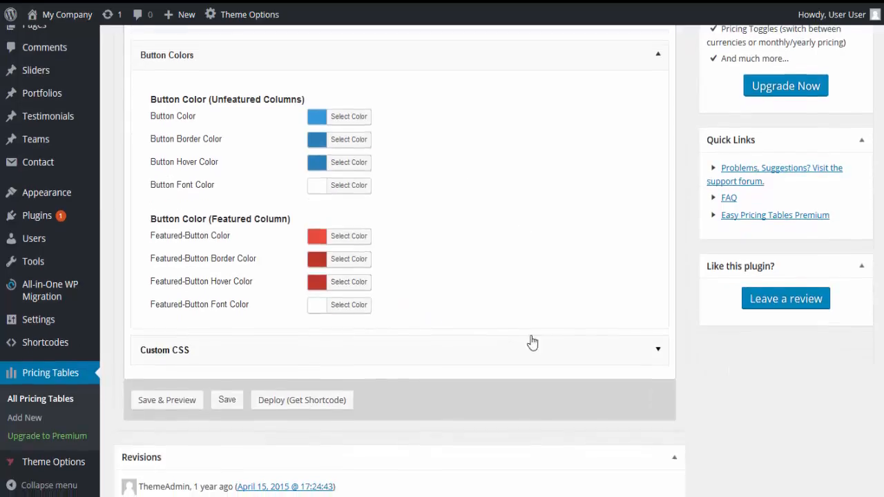
Expand the custom pricing table CSS and read through its rules, highlighting the color code of the button's bottom border.
{"action": "left_click", "coordinate": [658, 351]}
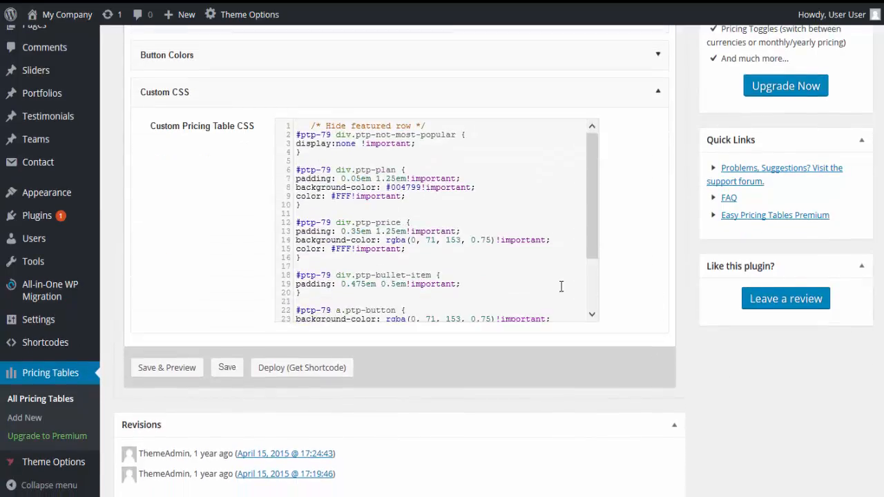
{"action": "scroll", "coordinate": [331, 152], "scroll_direction": "down", "scroll_amount": 2}
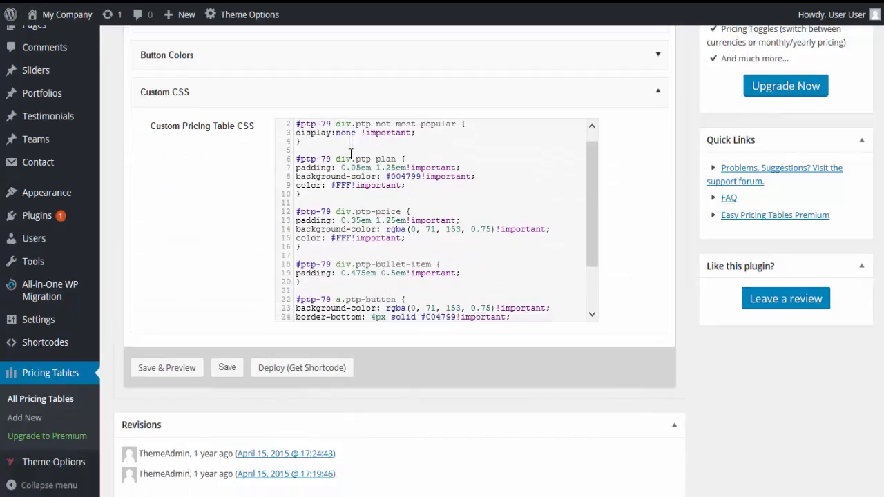
{"action": "scroll", "coordinate": [330, 221], "scroll_direction": "down", "scroll_amount": 2}
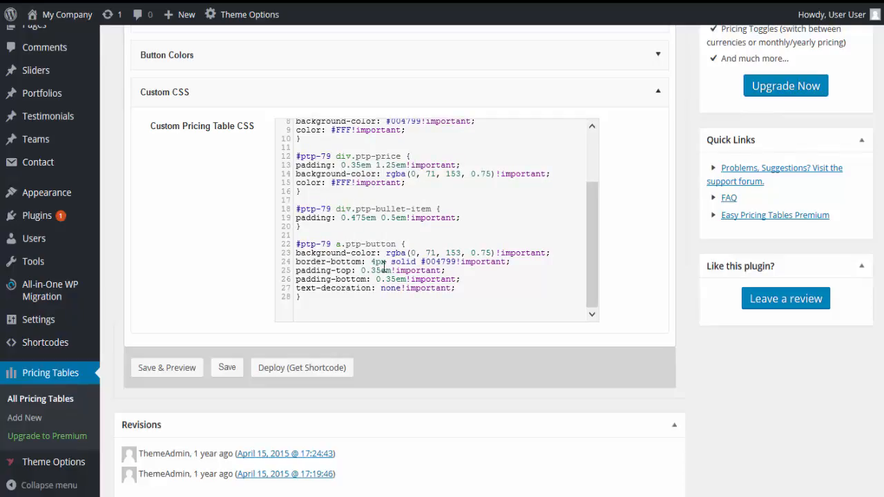
{"action": "left_click_drag", "start_coordinate": [426, 262], "coordinate": [456, 262]}
{"action": "scroll", "coordinate": [366, 208], "scroll_direction": "up", "scroll_amount": 1}
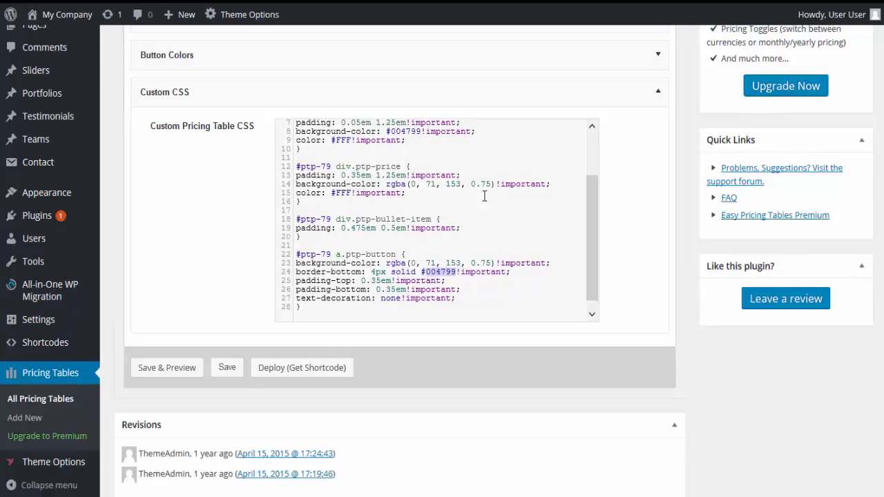
{"action": "scroll", "coordinate": [390, 199], "scroll_direction": "up", "scroll_amount": 2}
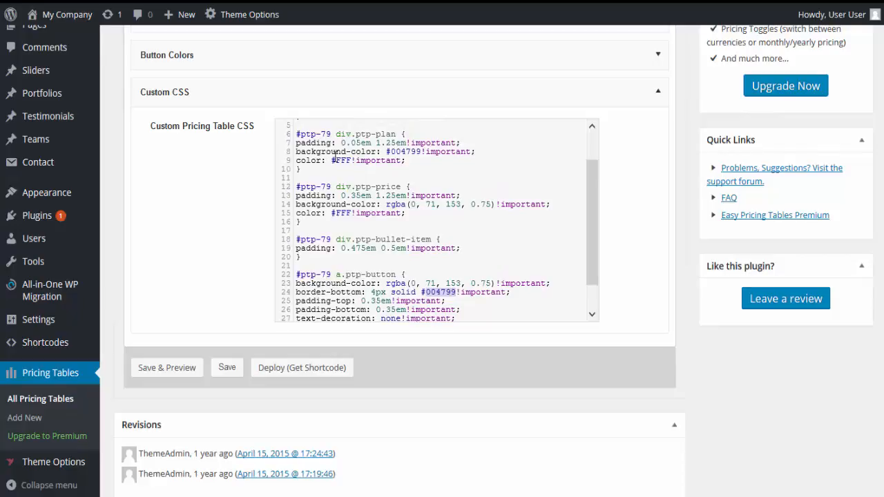
Look back over the pricing table's custom CSS, general settings and font size settings.
{"action": "scroll", "coordinate": [373, 176], "scroll_direction": "up", "scroll_amount": 3}
{"action": "scroll", "coordinate": [375, 188], "scroll_direction": "up", "scroll_amount": 1}
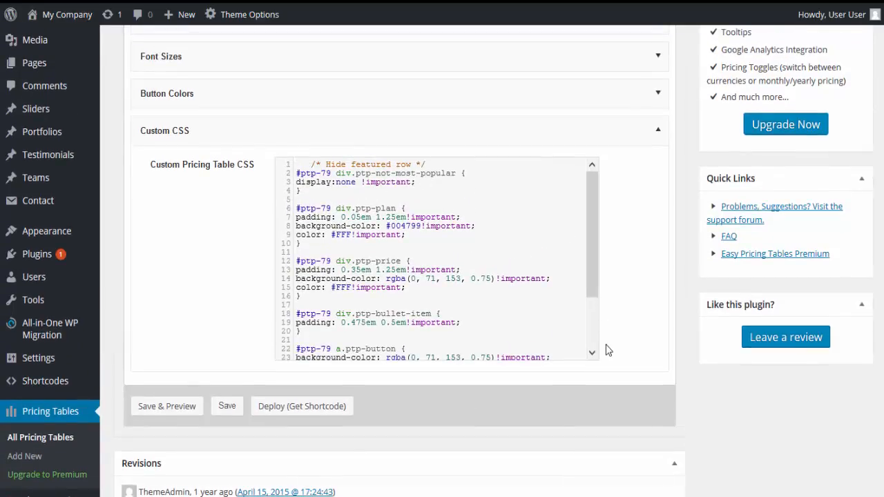
{"action": "scroll", "coordinate": [292, 132], "scroll_direction": "up", "scroll_amount": 3}
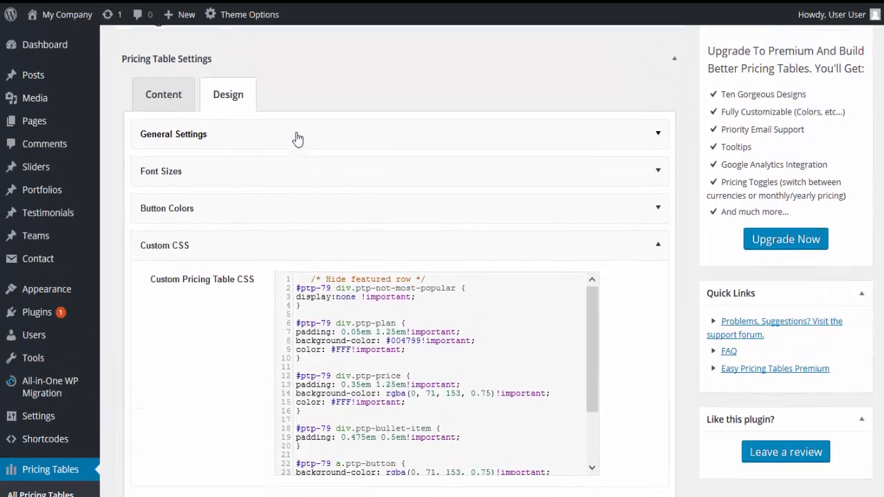
{"action": "left_click", "coordinate": [296, 138]}
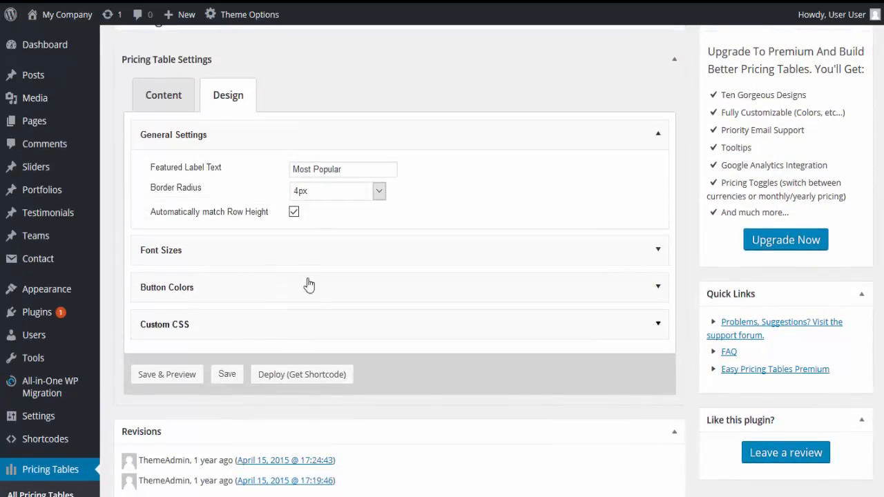
{"action": "left_click", "coordinate": [213, 257]}
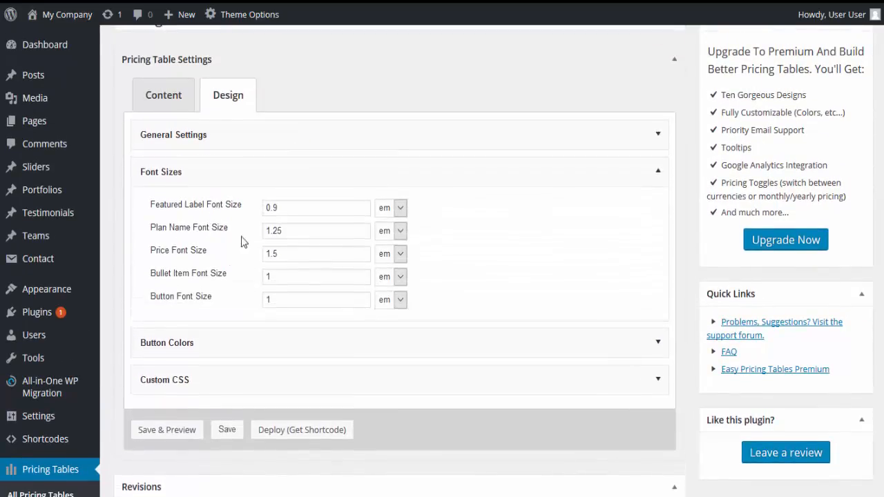
In the pricing table's content, set the Basic price to $297/month and the Small Business price to $597/month, and save the table.
{"action": "left_click", "coordinate": [164, 96]}
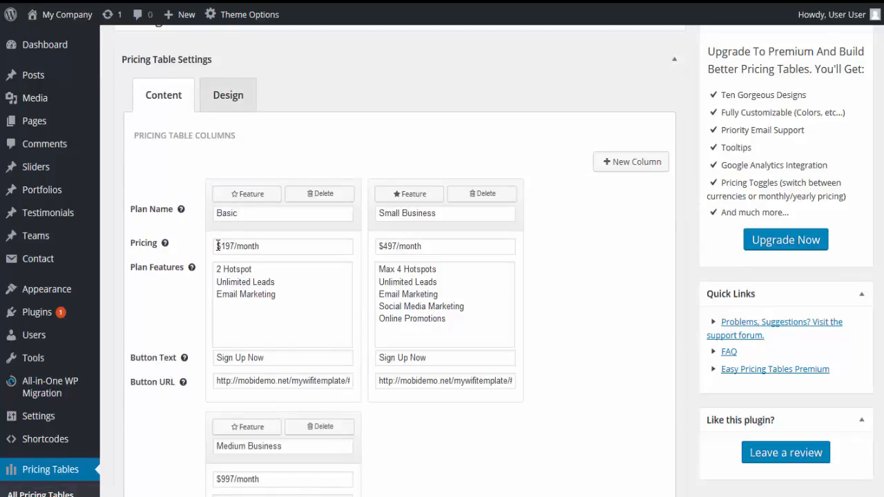
{"action": "left_click_drag", "start_coordinate": [221, 243], "coordinate": [230, 243]}
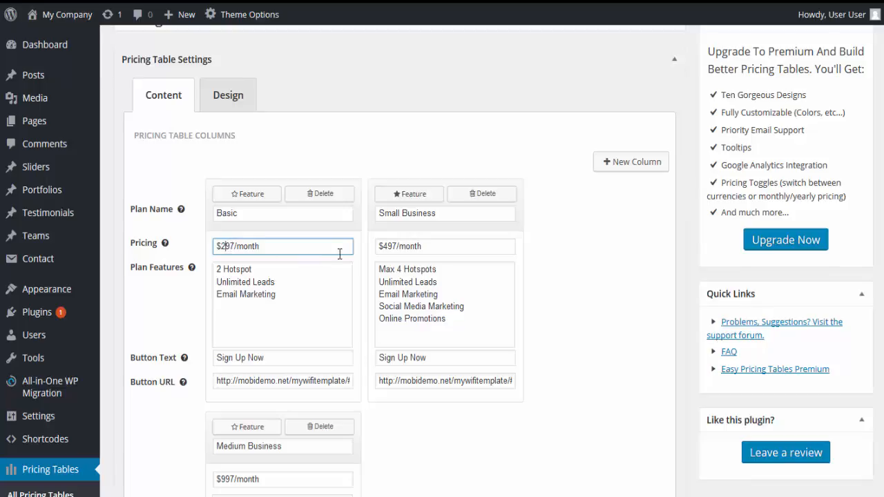
{"action": "left_click", "coordinate": [384, 249]}
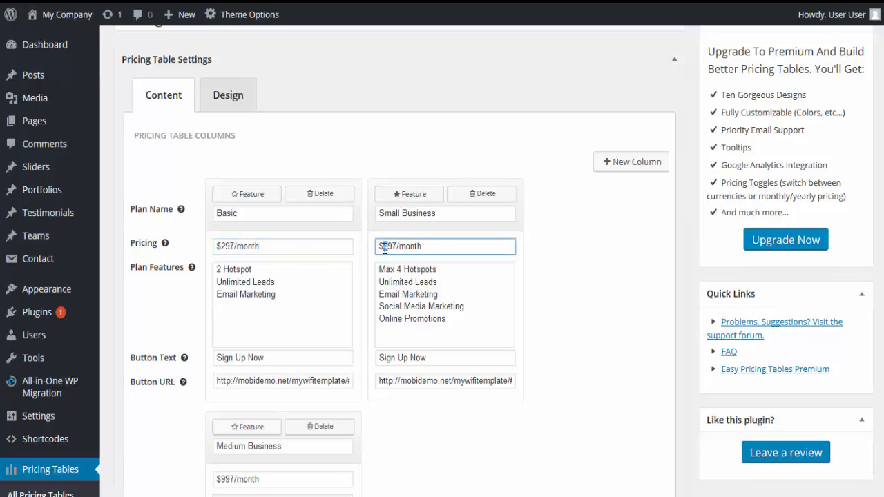
{"action": "scroll", "coordinate": [256, 393], "scroll_direction": "down", "scroll_amount": 1}
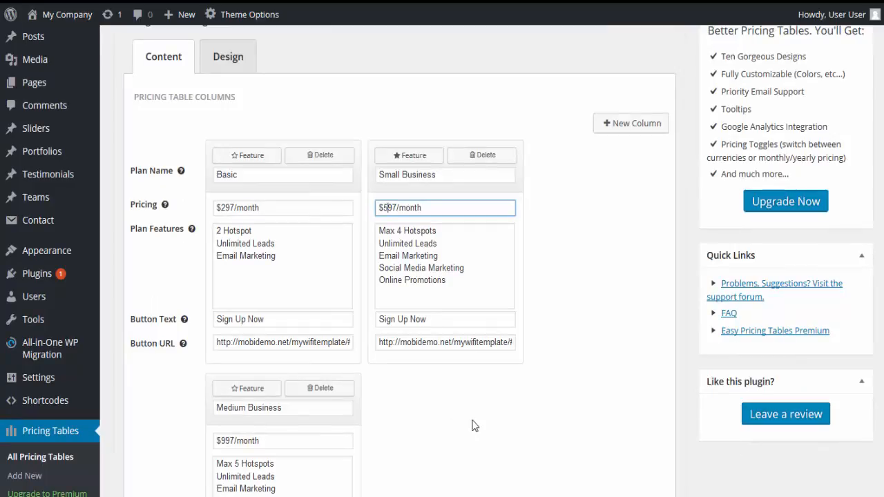
{"action": "scroll", "coordinate": [680, 359], "scroll_direction": "down", "scroll_amount": 2}
{"action": "scroll", "coordinate": [673, 386], "scroll_direction": "up", "scroll_amount": 4}
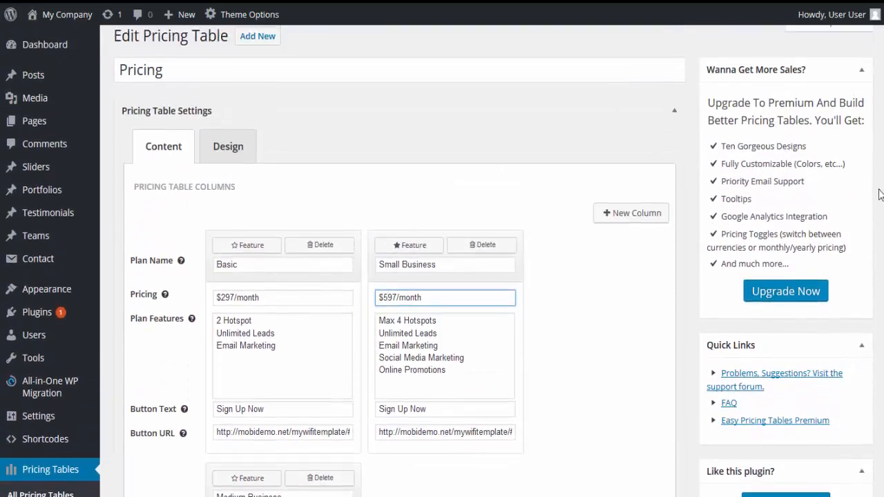
{"action": "scroll", "coordinate": [441, 276], "scroll_direction": "down", "scroll_amount": 6}
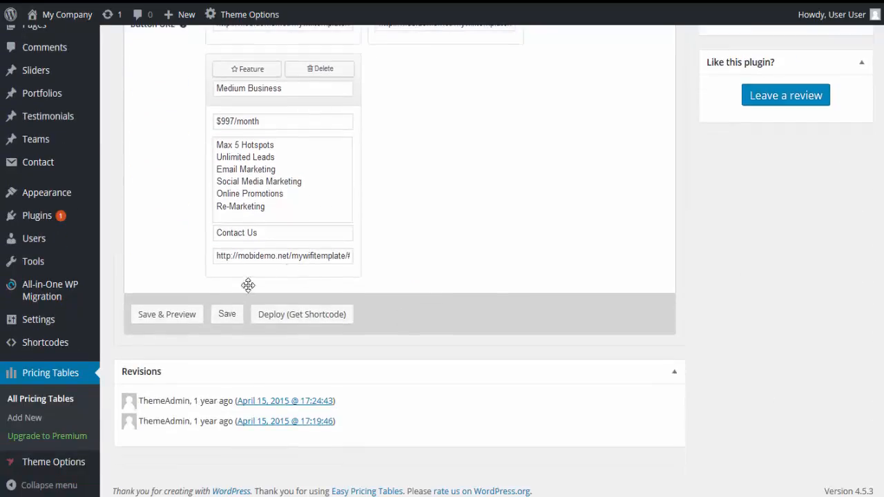
{"action": "left_click", "coordinate": [223, 318]}
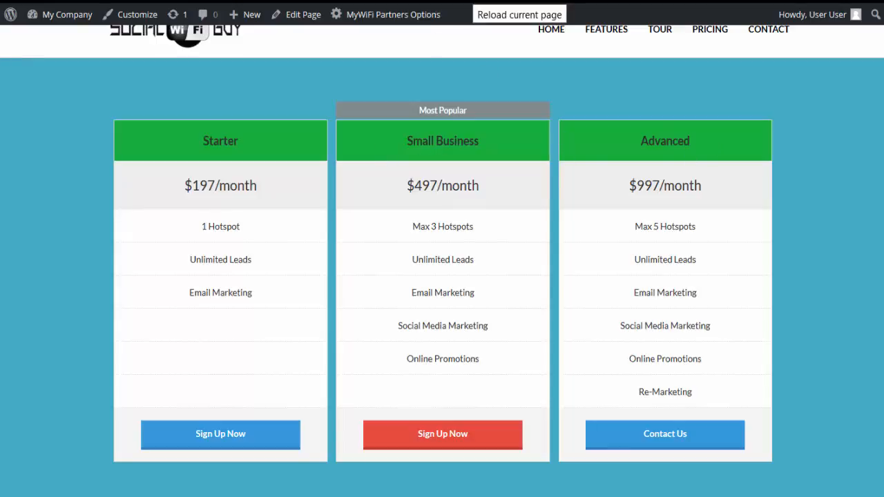
Switch to the live site, reload it and check the plan names, prices and hotspot limits in the Pricing section.
{"action": "left_click", "coordinate": [473, 1]}
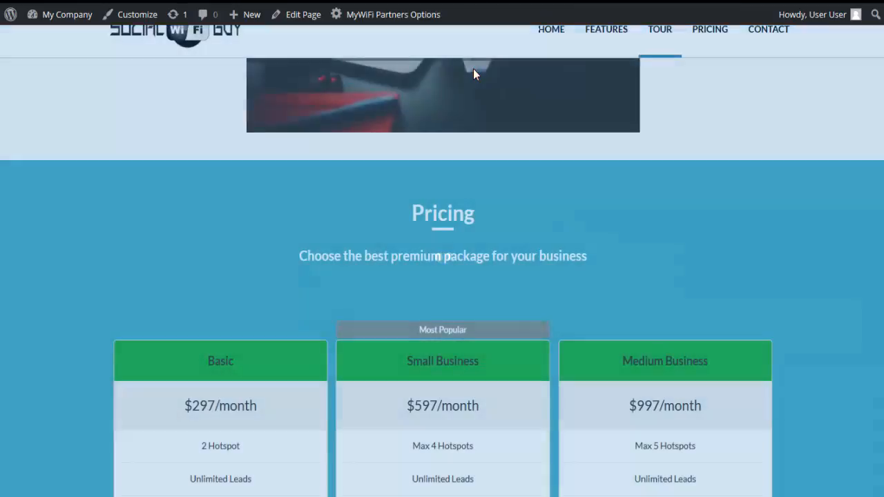
{"action": "scroll", "coordinate": [484, 246], "scroll_direction": "down", "scroll_amount": 2}
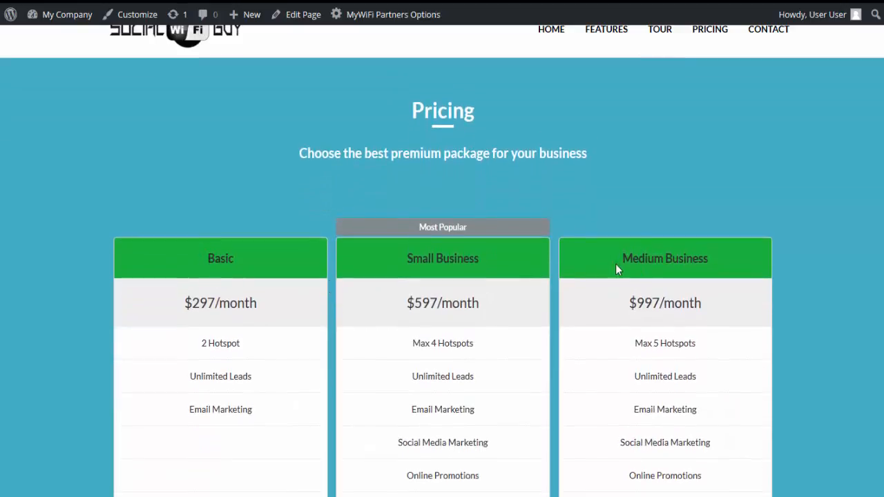
{"action": "scroll", "coordinate": [160, 227], "scroll_direction": "down", "scroll_amount": 1}
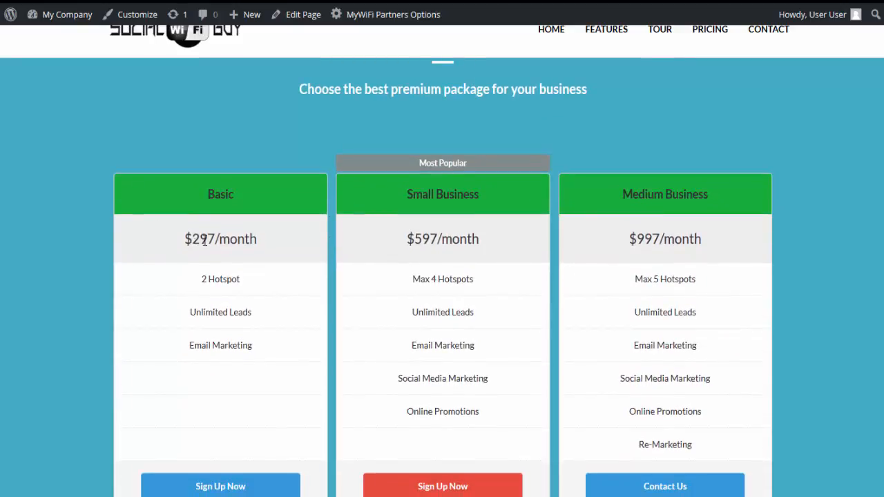
{"action": "left_click_drag", "start_coordinate": [193, 239], "coordinate": [247, 239]}
{"action": "left_click_drag", "start_coordinate": [422, 238], "coordinate": [483, 242]}
{"action": "left_click_drag", "start_coordinate": [202, 279], "coordinate": [235, 282]}
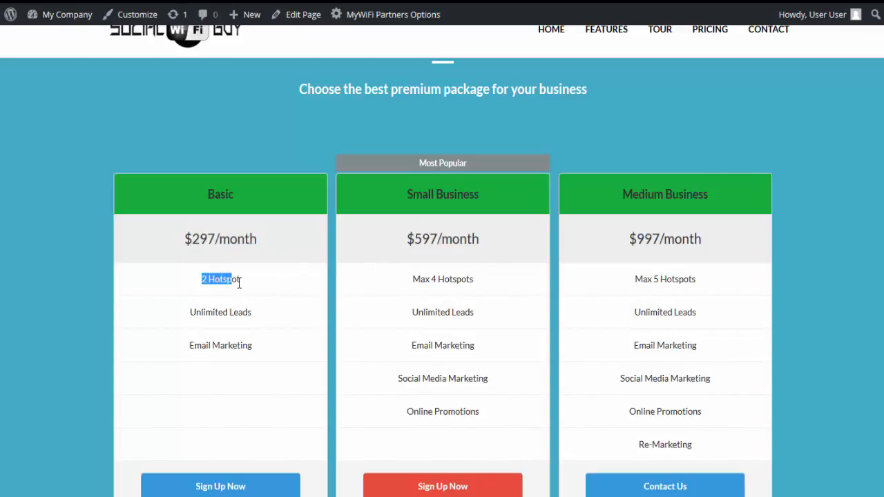
{"action": "left_click", "coordinate": [417, 277]}
{"action": "triple_click", "coordinate": [416, 278]}
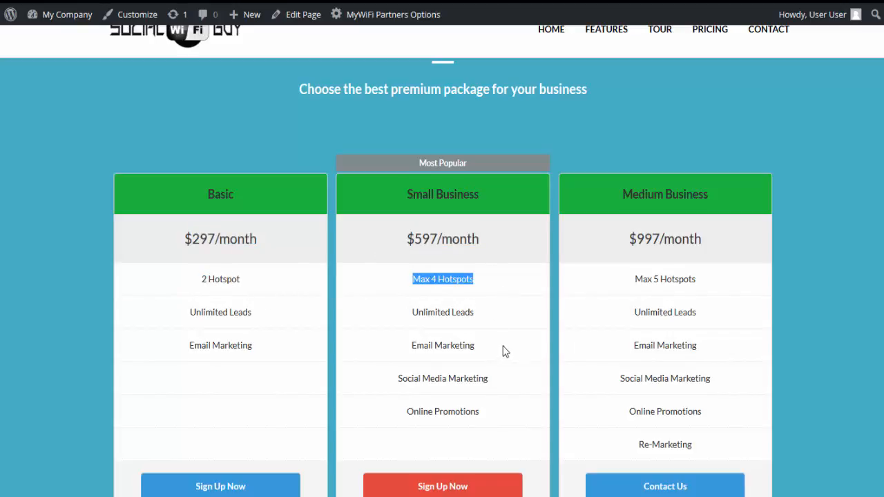
Look over the rest of the pricing columns and the homepage sections above them.
{"action": "scroll", "coordinate": [514, 354], "scroll_direction": "down", "scroll_amount": 1}
{"action": "scroll", "coordinate": [520, 358], "scroll_direction": "up", "scroll_amount": 1}
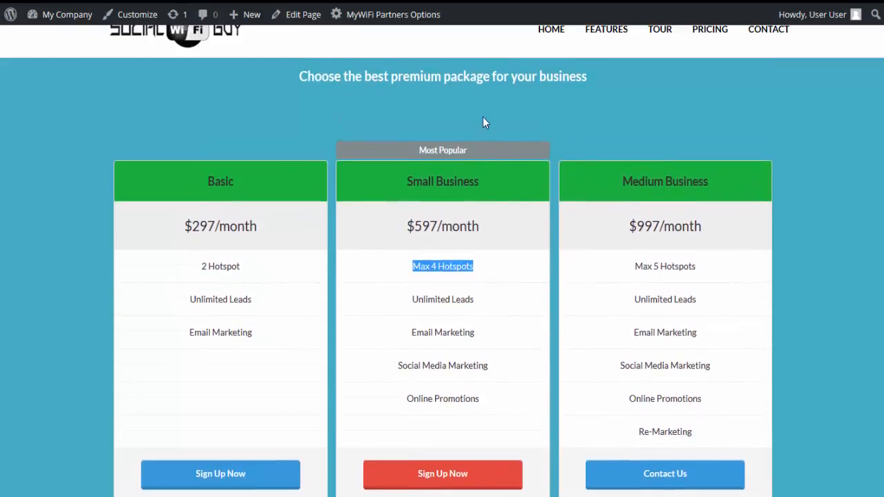
{"action": "left_click", "coordinate": [483, 122]}
{"action": "scroll", "coordinate": [221, 160], "scroll_direction": "up", "scroll_amount": 3}
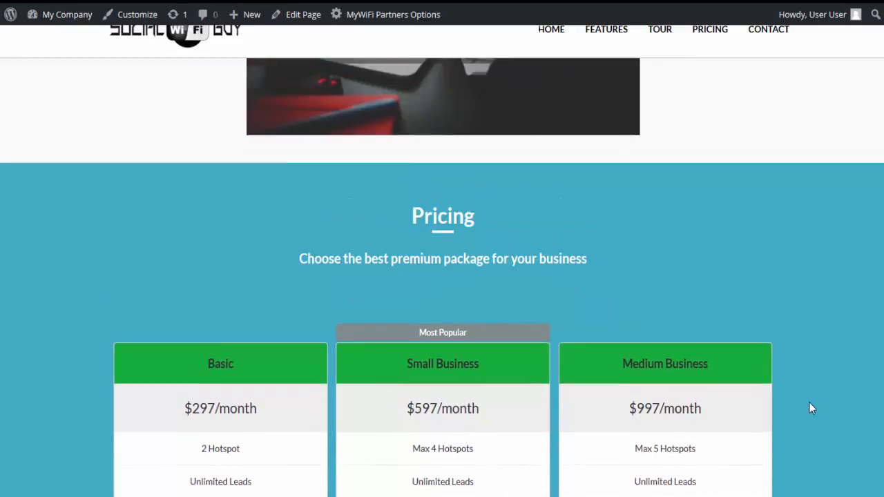
{"action": "left_click_drag", "start_coordinate": [882, 405], "coordinate": [882, 41]}
{"action": "scroll", "coordinate": [187, 200], "scroll_direction": "down", "scroll_amount": 10}
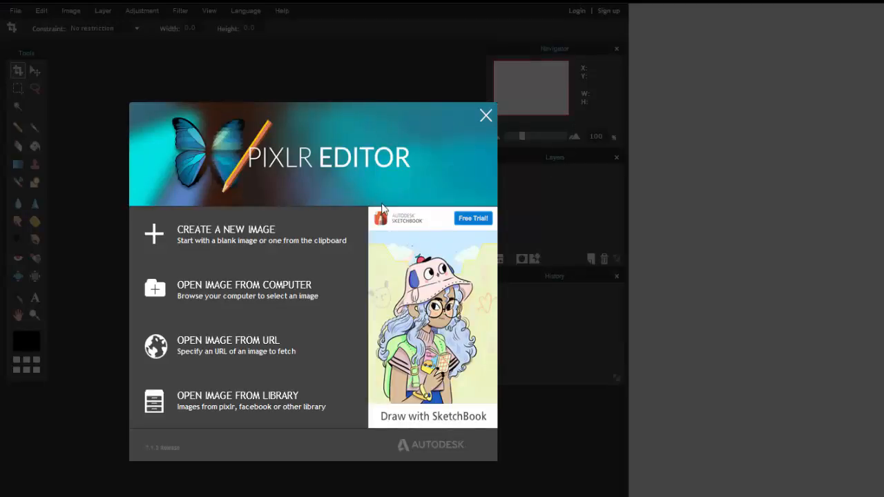
Choose to open an image from a URL in Pixlr Editor, and copy the URL of Auto-Lead-Generation.png from the WordPress Media Library.
{"action": "left_click", "coordinate": [228, 347]}
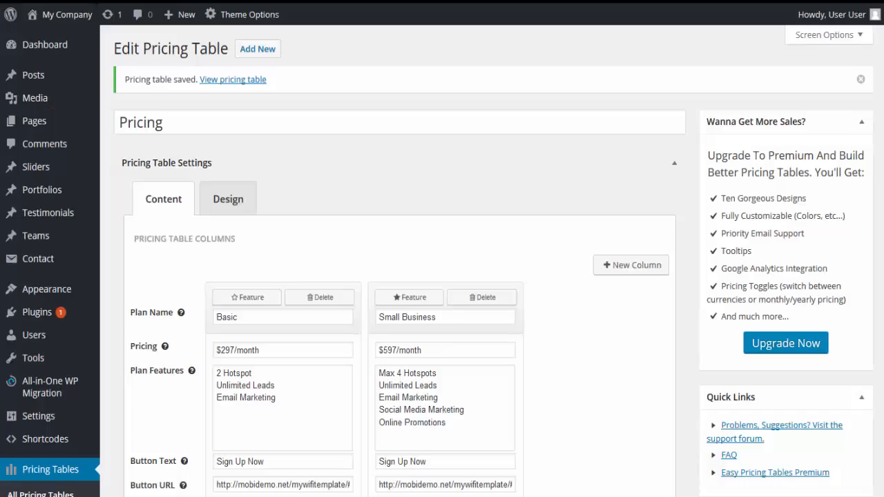
{"action": "mouse_move", "coordinate": [42, 100]}
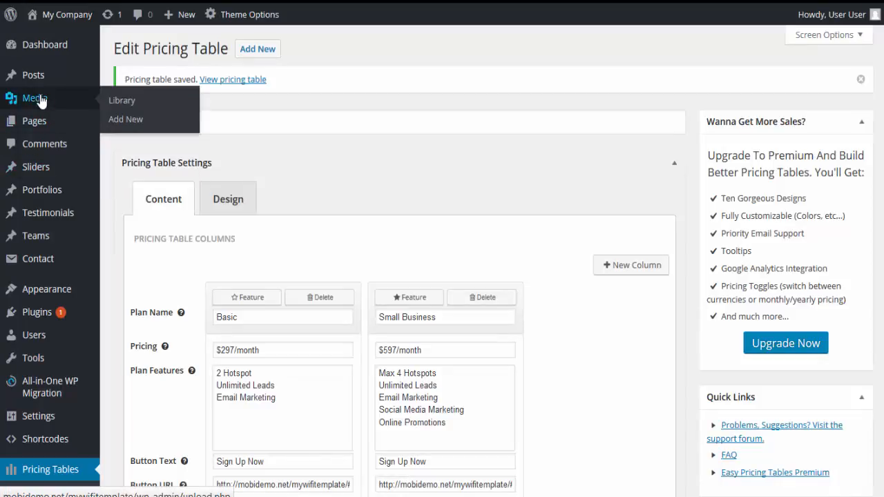
{"action": "left_click", "coordinate": [42, 100]}
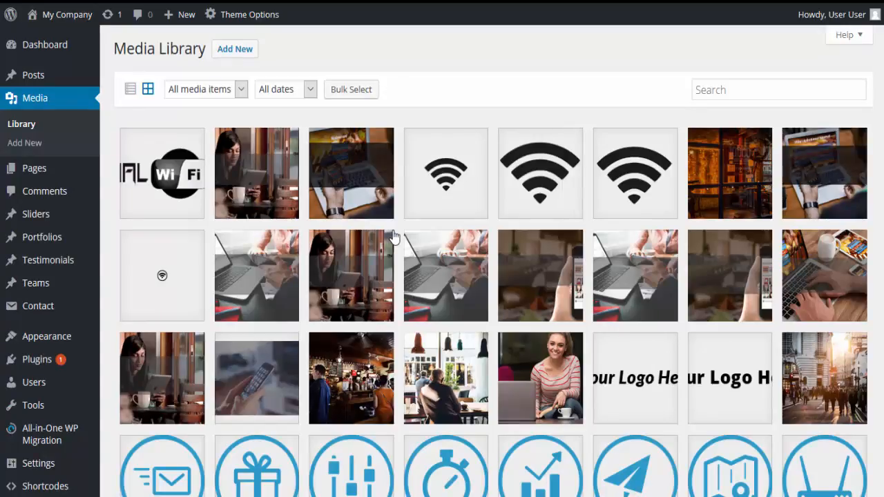
{"action": "scroll", "coordinate": [394, 227], "scroll_direction": "down", "scroll_amount": 3}
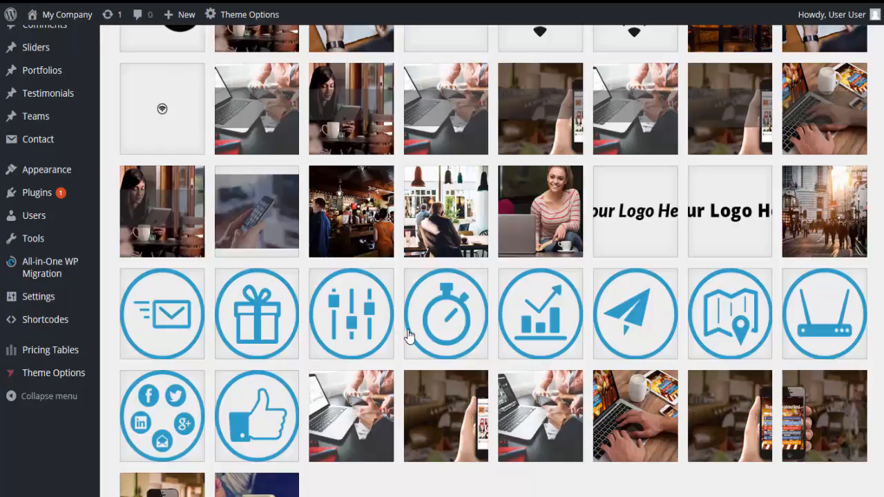
{"action": "left_click", "coordinate": [642, 319]}
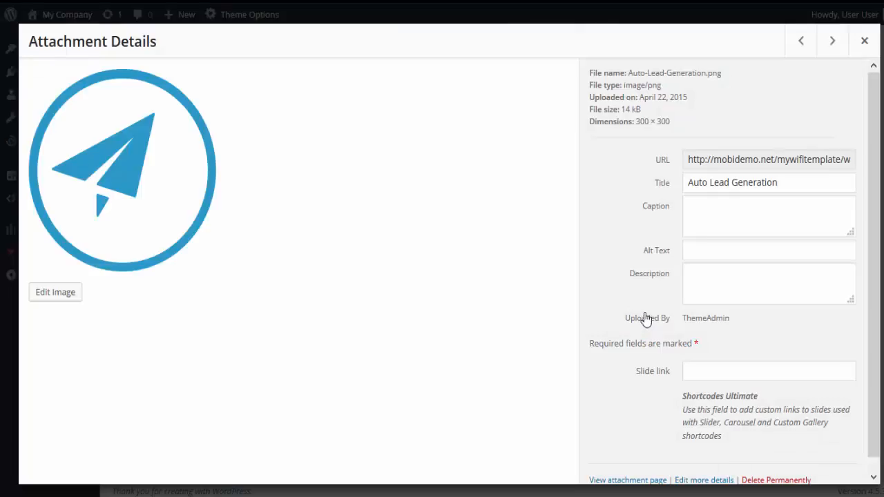
{"action": "left_click_drag", "start_coordinate": [688, 159], "coordinate": [870, 166]}
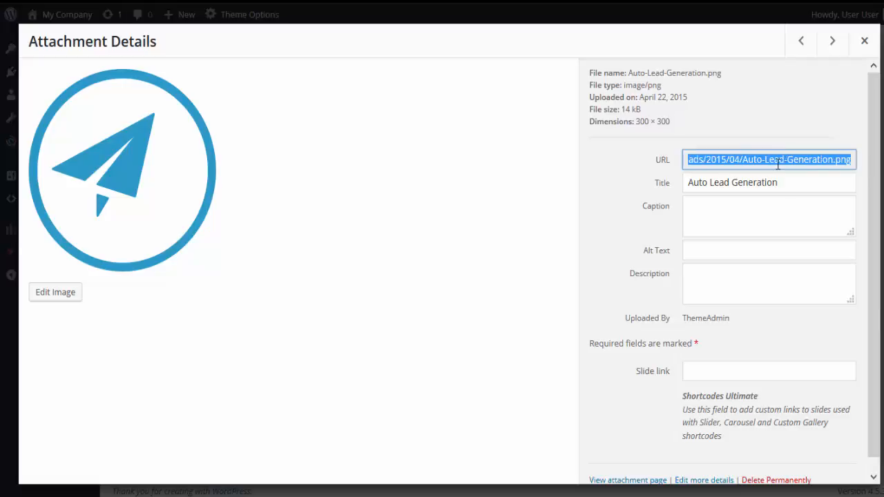
{"action": "right_click", "coordinate": [706, 166]}
{"action": "left_click", "coordinate": [726, 211]}
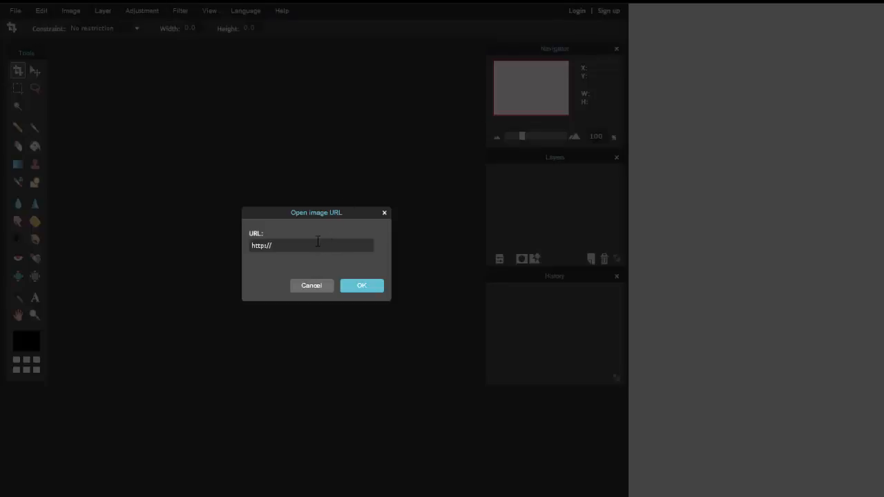
Open the image from the copied URL in Pixlr Editor and select the icon's blue outer ring with the Wand tool.
{"action": "key", "text": "ctrl+v"}
{"action": "left_click", "coordinate": [358, 288]}
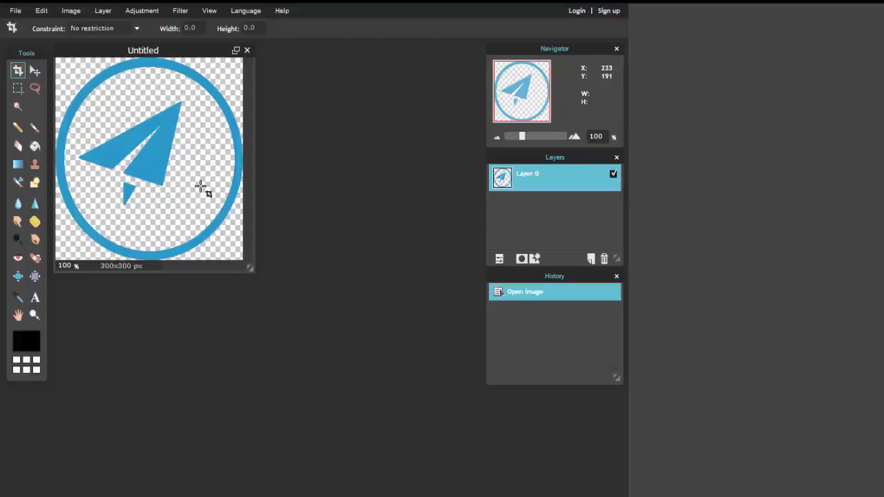
{"action": "left_click_drag", "start_coordinate": [251, 268], "coordinate": [481, 468]}
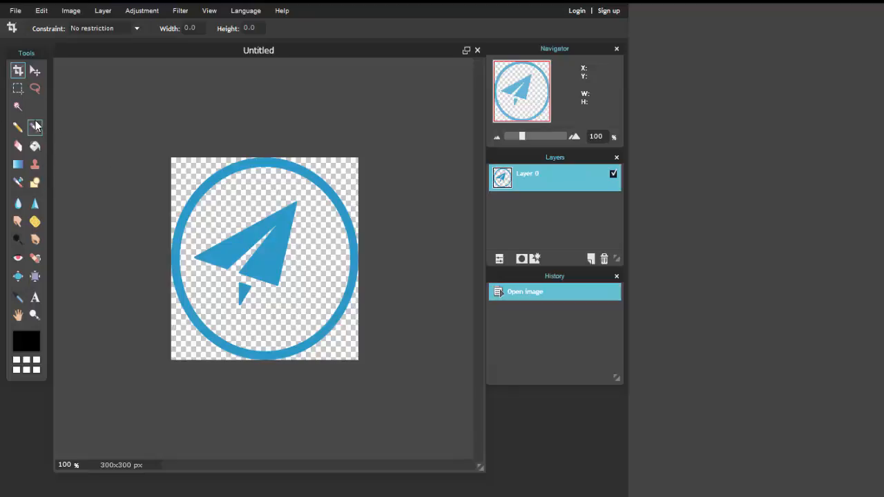
{"action": "left_click", "coordinate": [17, 107]}
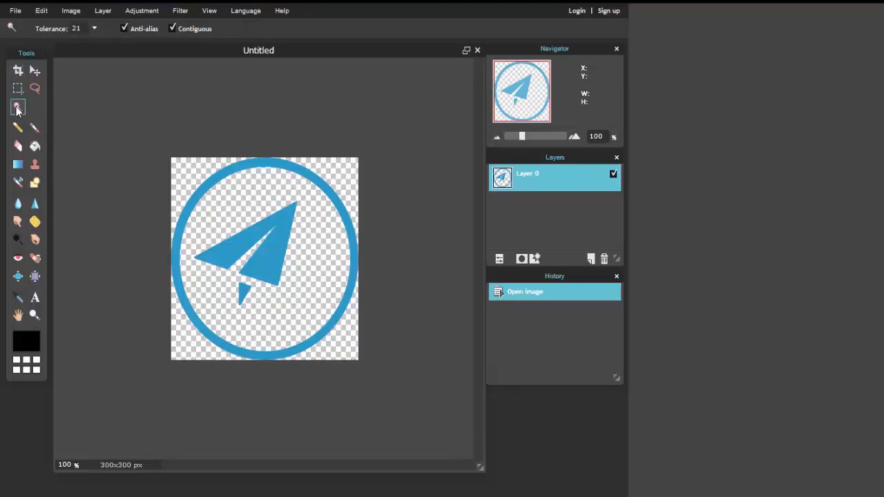
{"action": "left_click", "coordinate": [197, 204]}
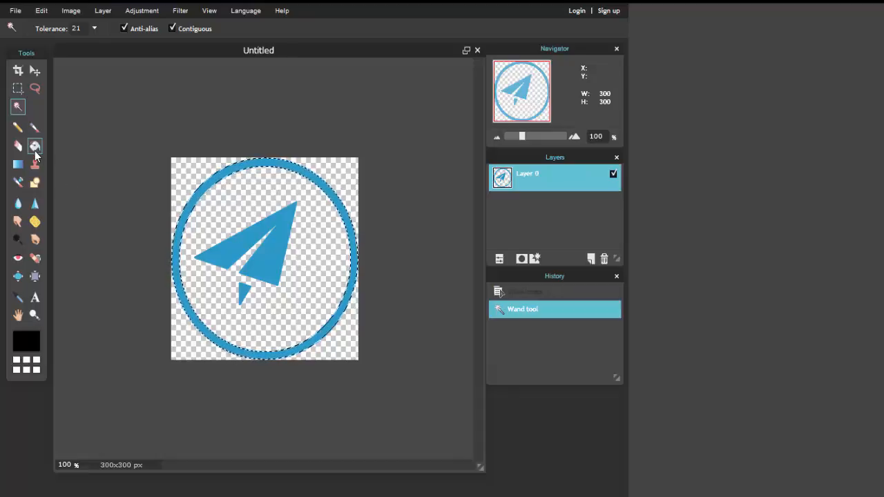
Activate the Paint bucket tool and set its fill color to red, ff0000, using the web color palette.
{"action": "left_click", "coordinate": [34, 152]}
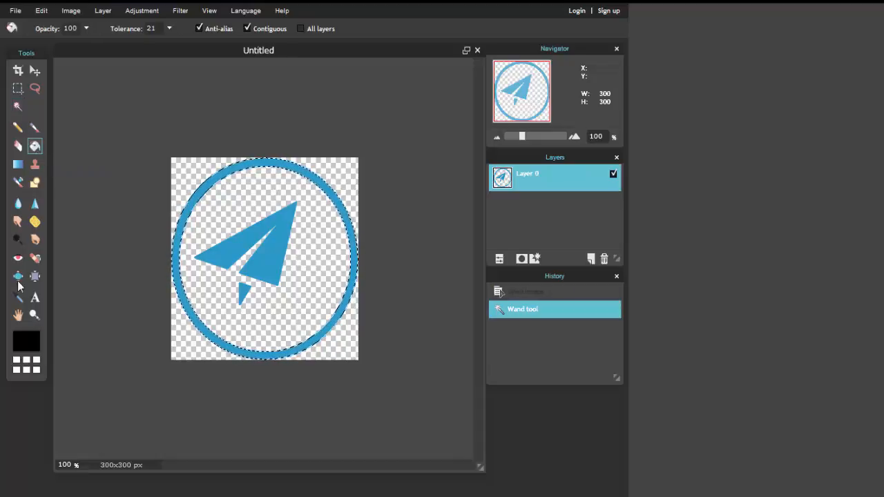
{"action": "left_click", "coordinate": [18, 362]}
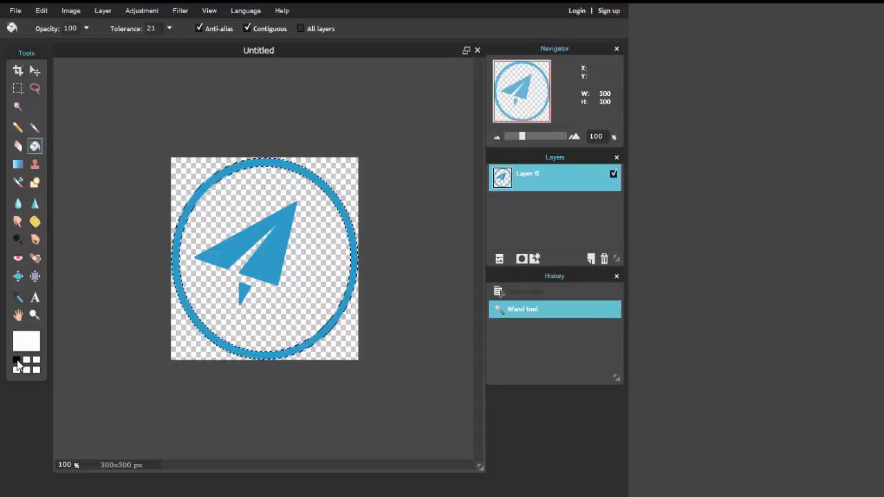
{"action": "left_click", "coordinate": [26, 351]}
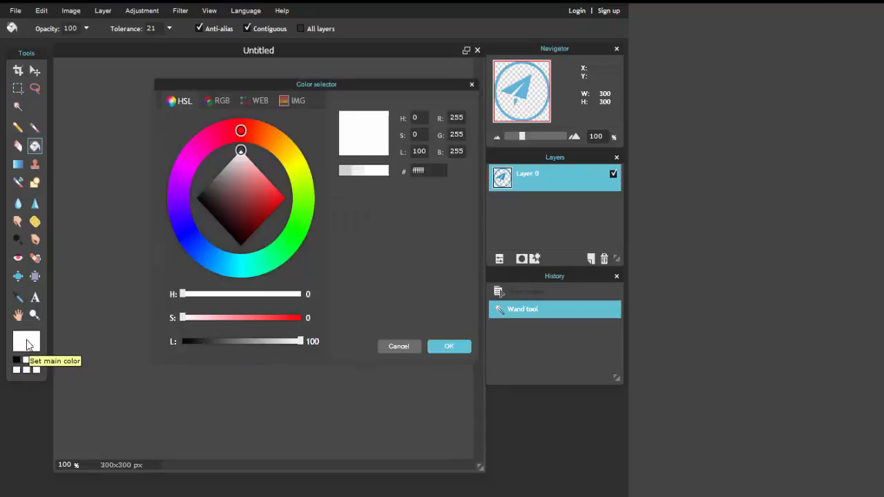
{"action": "left_click", "coordinate": [239, 131]}
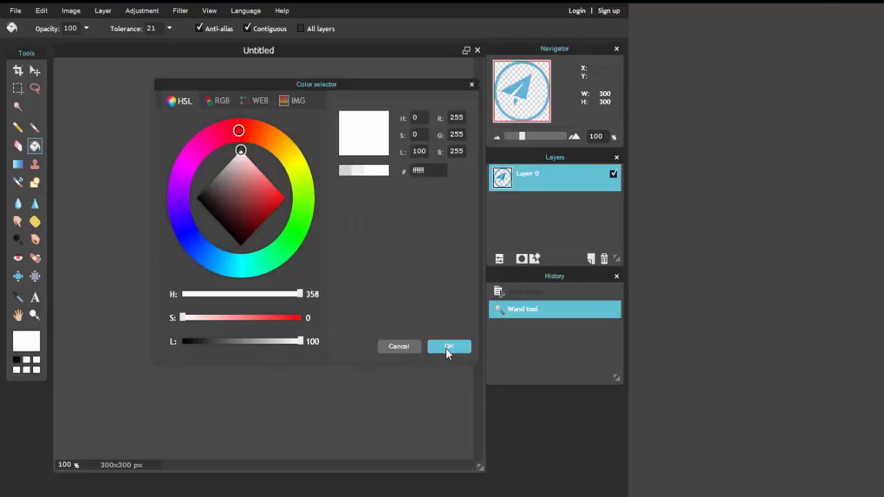
{"action": "left_click", "coordinate": [222, 101]}
{"action": "left_click", "coordinate": [244, 101]}
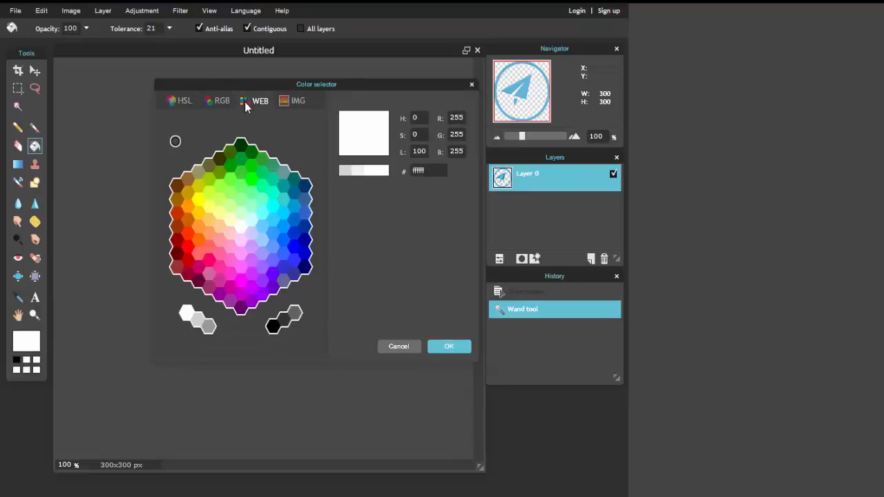
{"action": "left_click_drag", "start_coordinate": [425, 171], "coordinate": [412, 177]}
{"action": "left_click", "coordinate": [187, 246]}
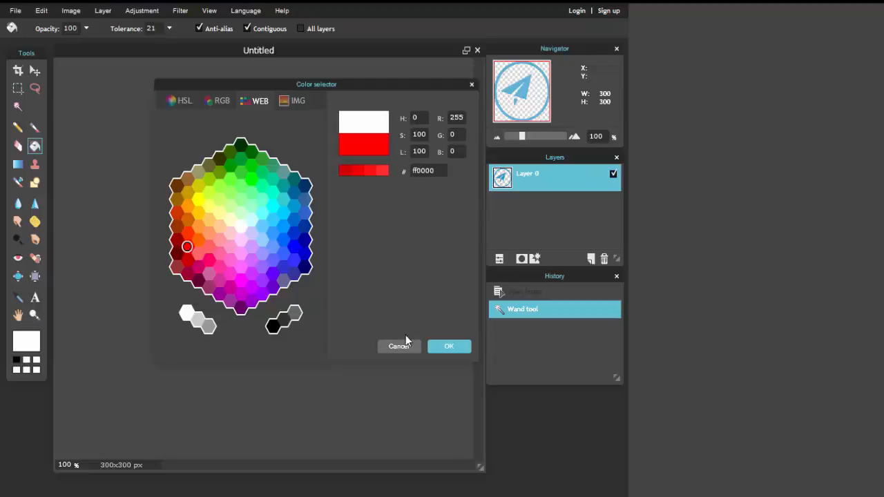
{"action": "left_click", "coordinate": [447, 345]}
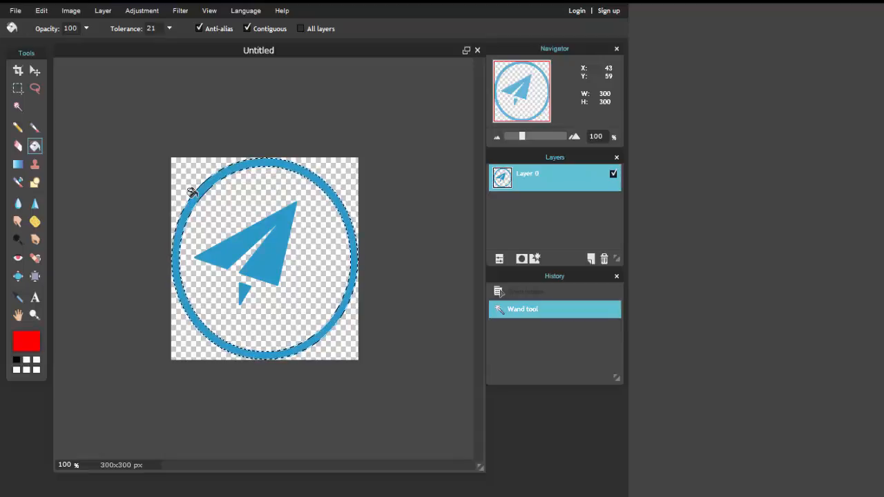
Fill the selected outer ring with red, and add the paper plane and its small tail piece to the selection with the Wand tool.
{"action": "left_click", "coordinate": [192, 191]}
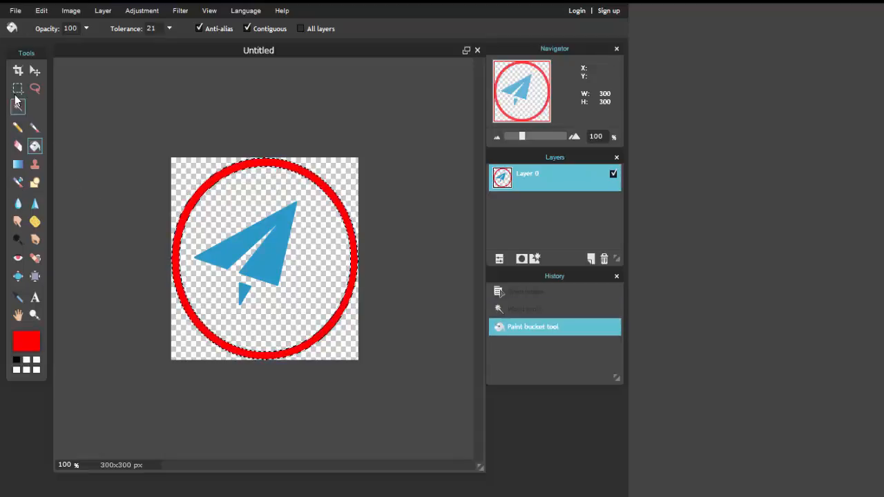
{"action": "left_click", "coordinate": [18, 104]}
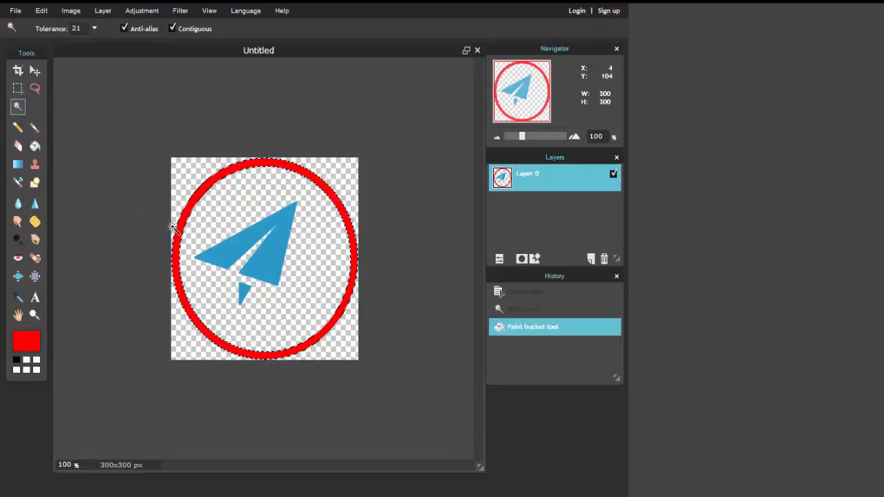
{"action": "left_click", "coordinate": [229, 256]}
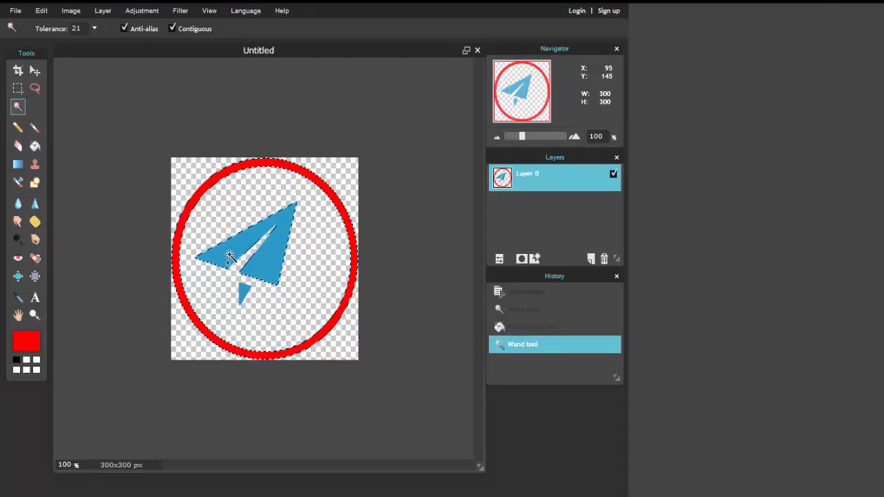
{"action": "left_click", "coordinate": [243, 293], "text": "shift"}
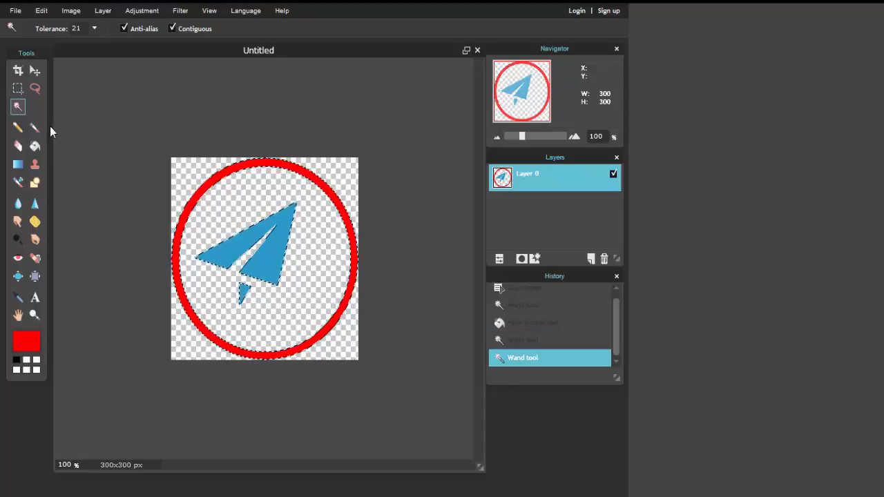
Fill the selected paper plane and its tail piece with the same red using the Paint bucket tool.
{"action": "left_click", "coordinate": [36, 146]}
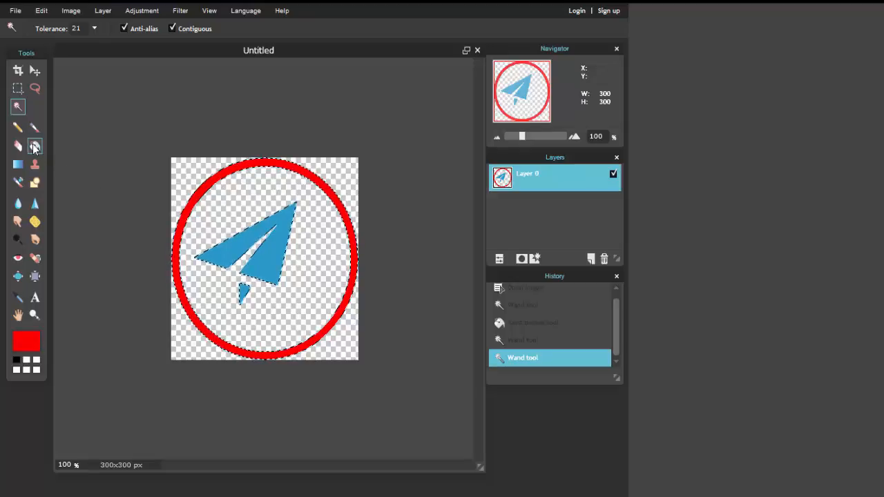
{"action": "left_click", "coordinate": [225, 251]}
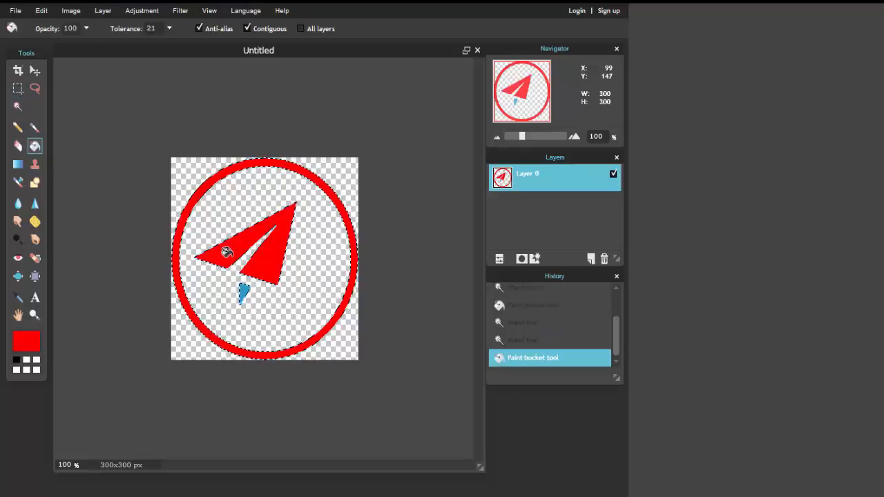
{"action": "left_click", "coordinate": [244, 289]}
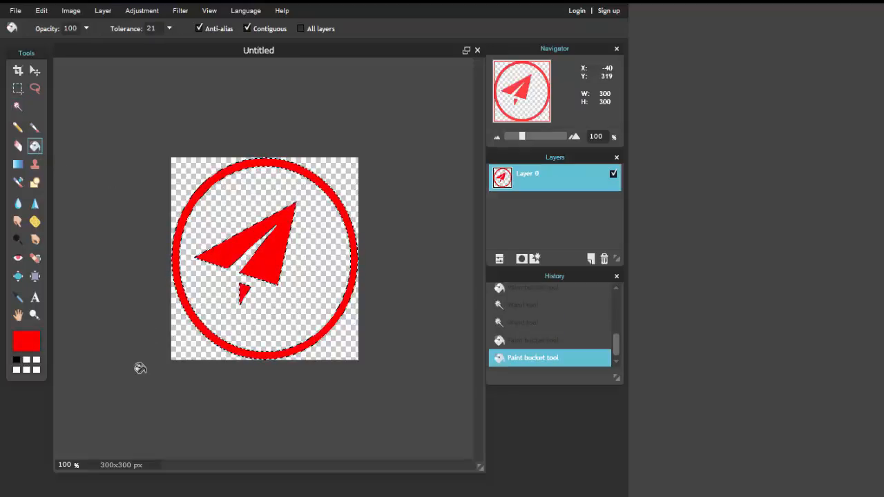
Clear the selection around the recolored icon with the Wand tool active, and bring up the file commands.
{"action": "left_click", "coordinate": [20, 108]}
{"action": "left_click", "coordinate": [59, 109]}
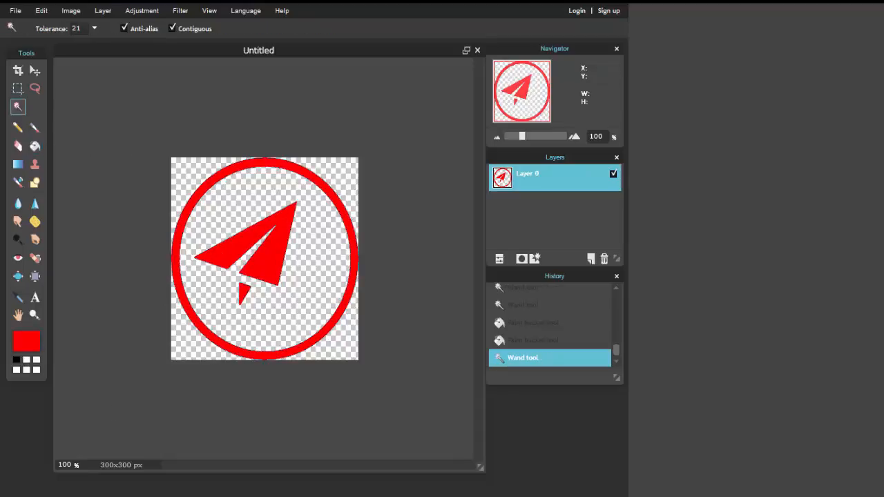
{"action": "key", "text": "ctrl+d"}
{"action": "left_click", "coordinate": [15, 11]}
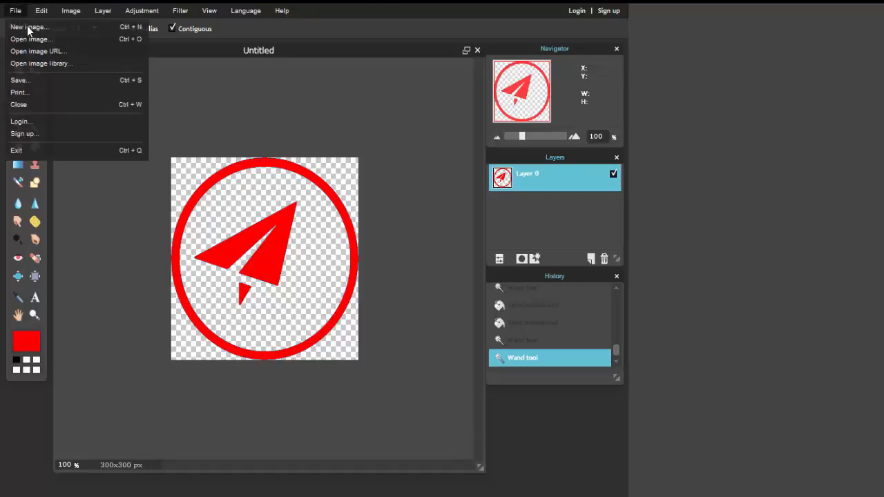